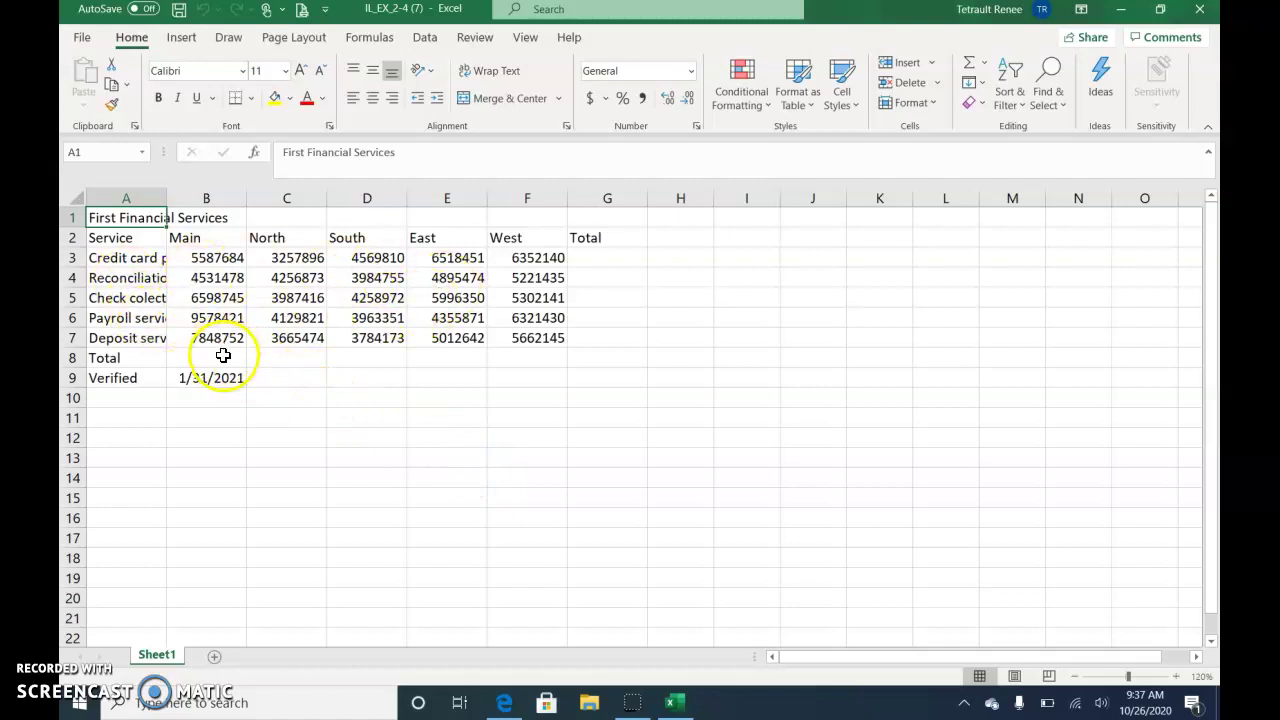
- Total the Main column in B8 with =SUM(B3:B7) and fill the formula across to F8
left_click(221, 357)
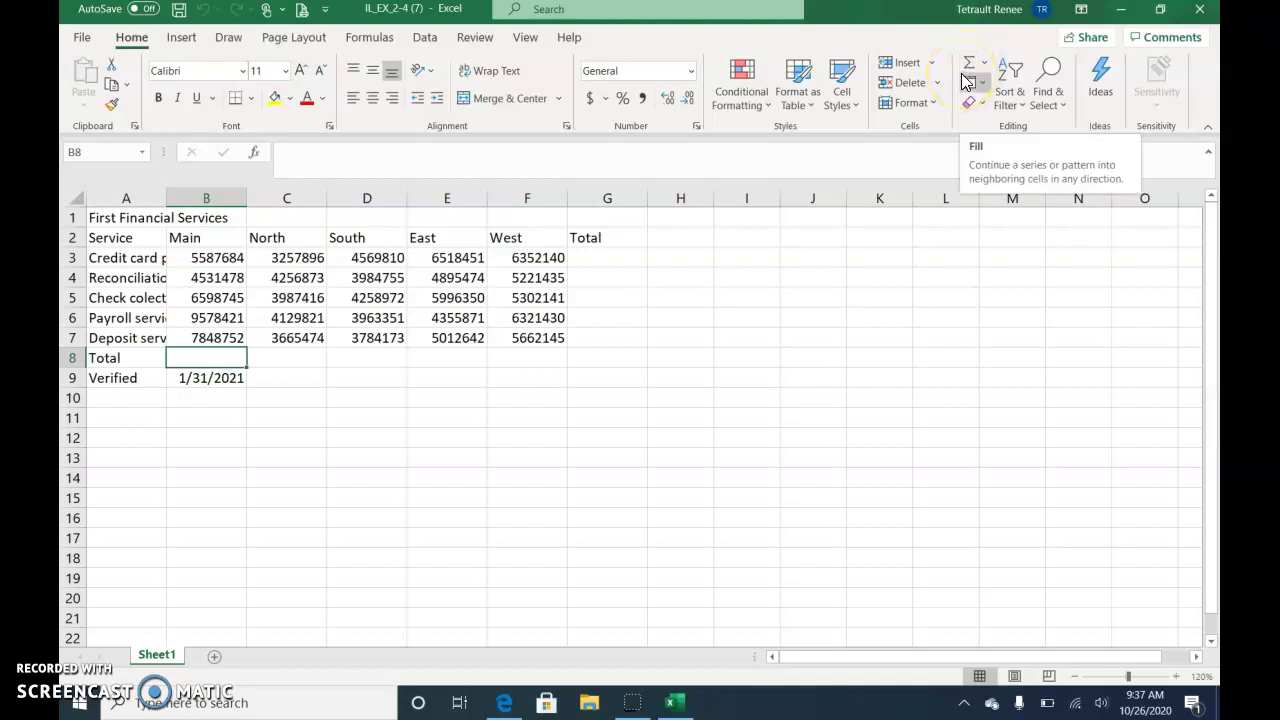
key("alt+equal")
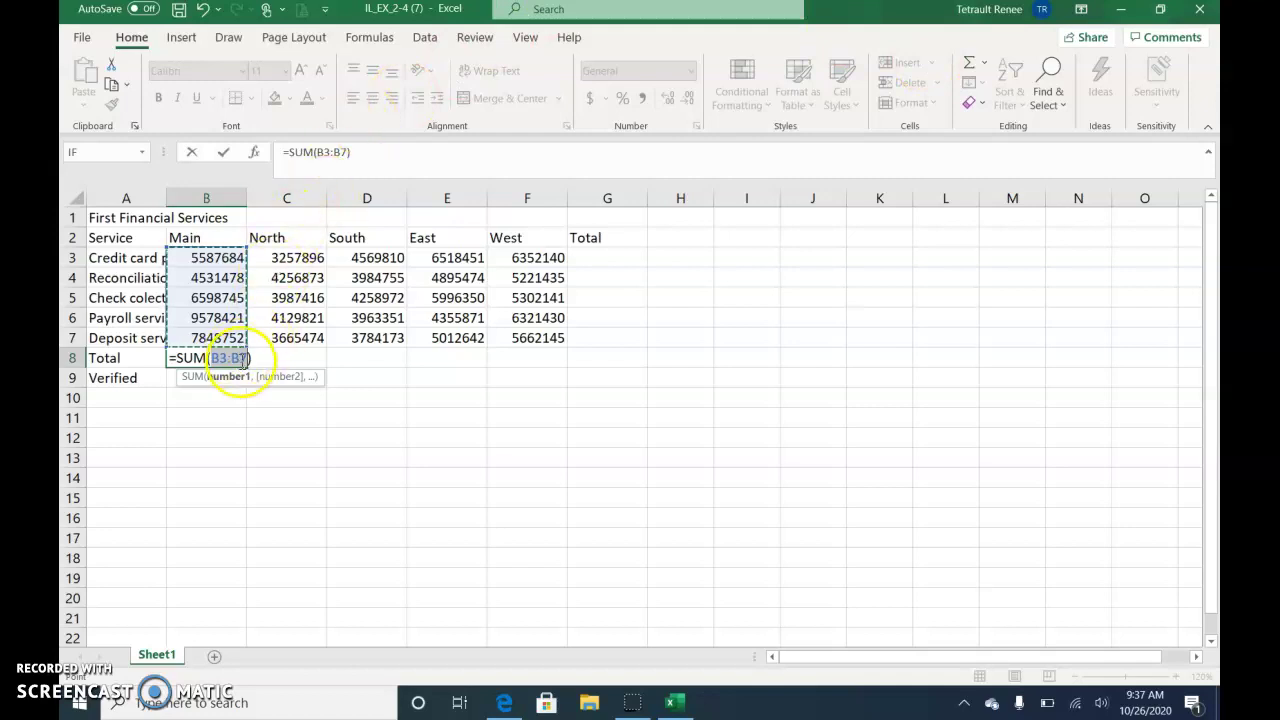
left_click(224, 156)
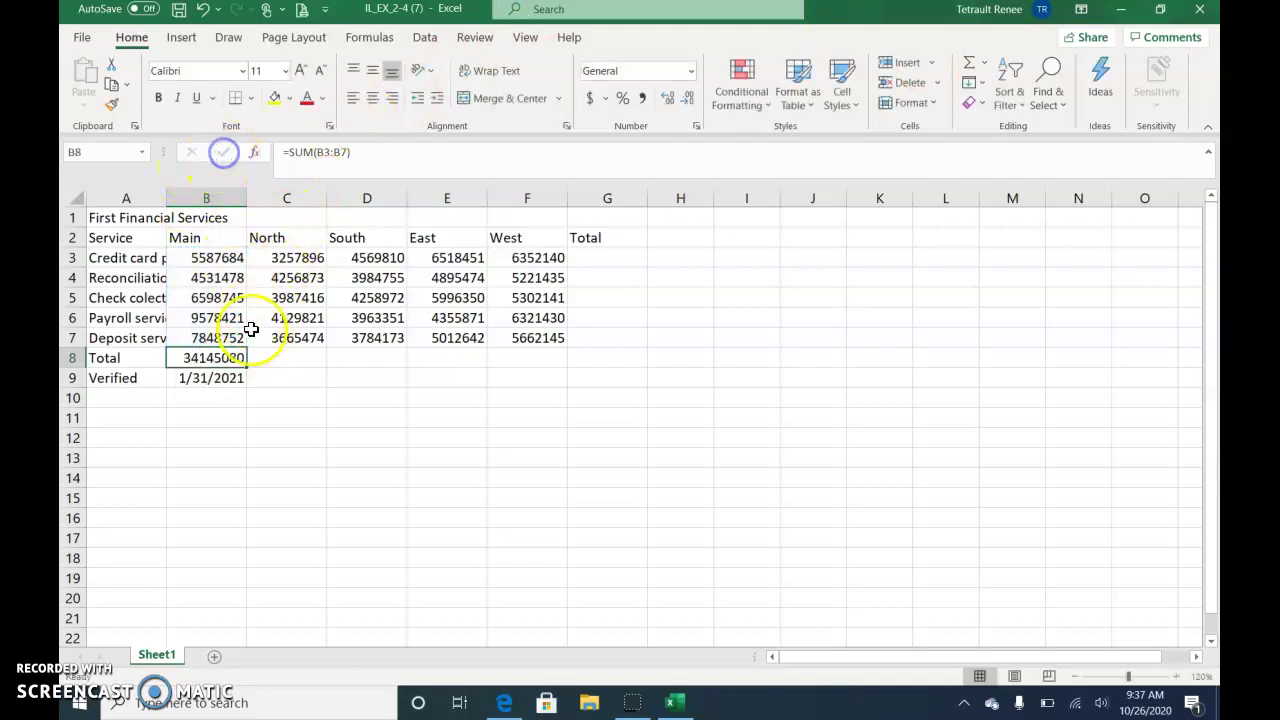
left_click_drag(250, 368, 443, 369)
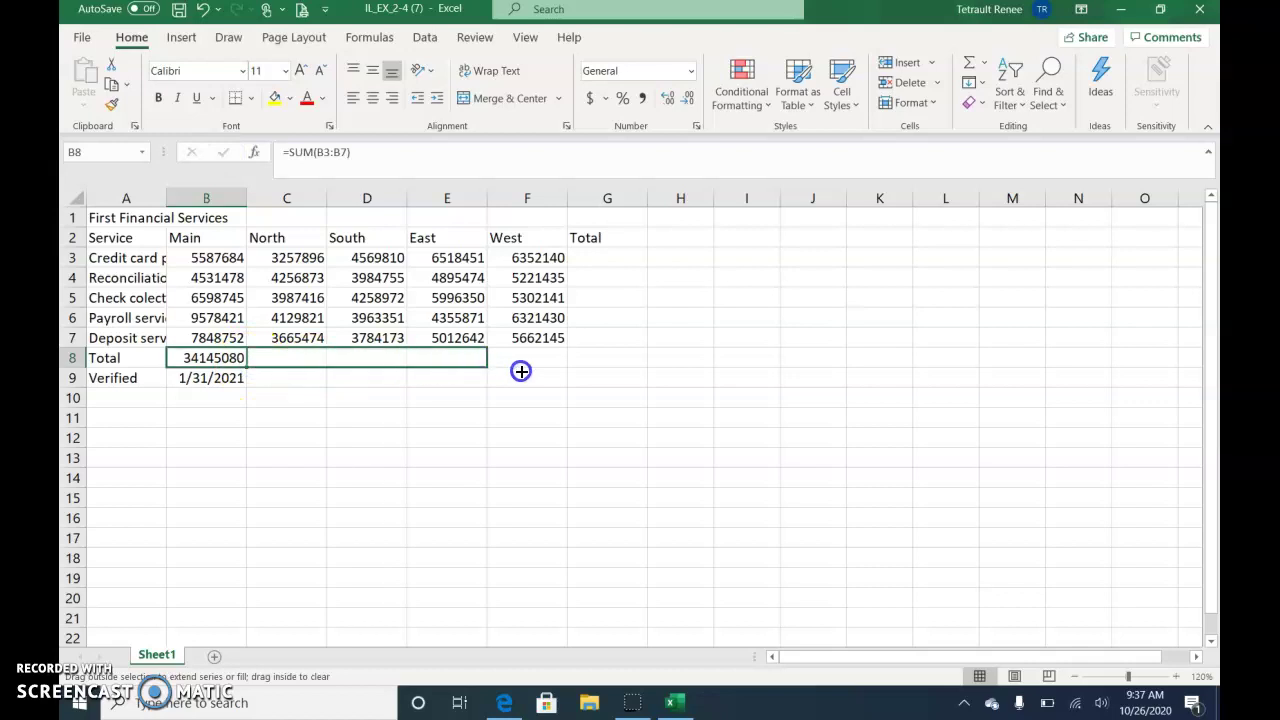
left_click_drag(549, 369, 550, 370)
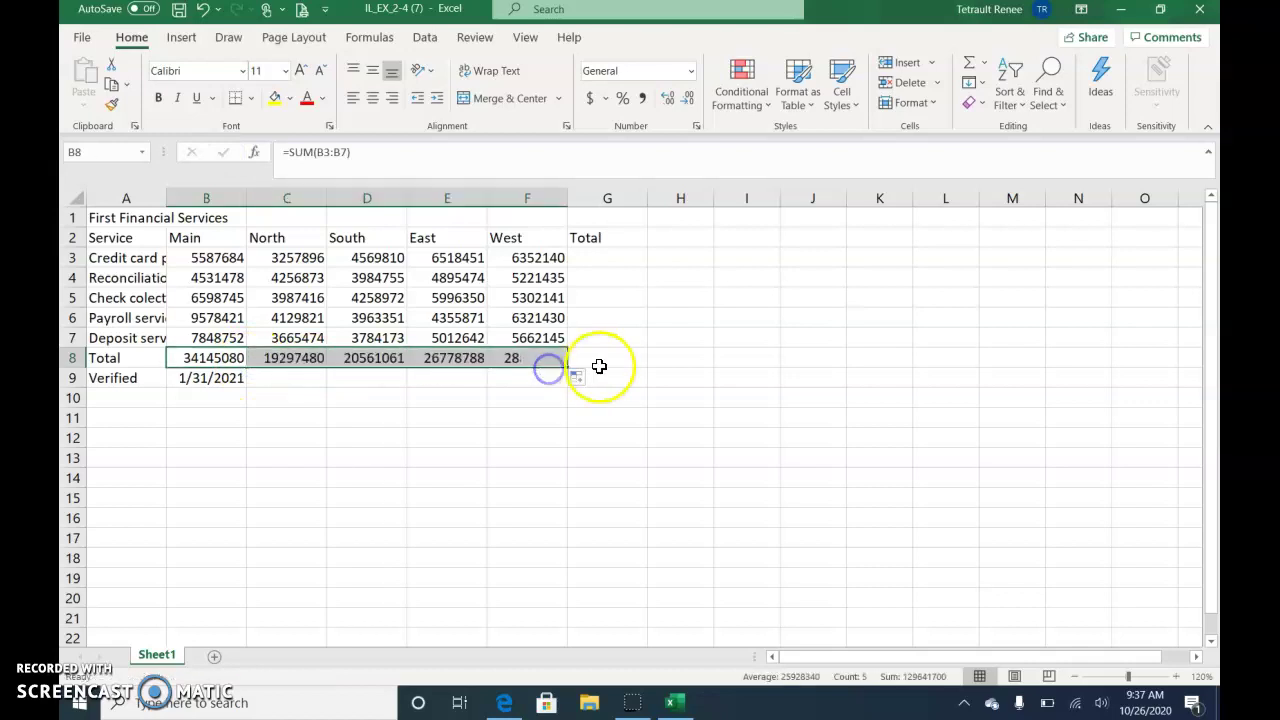
- Total the credit card processing row in G3 with =SUM(B3:F3) and fill the formula down to G8
left_click(610, 256)
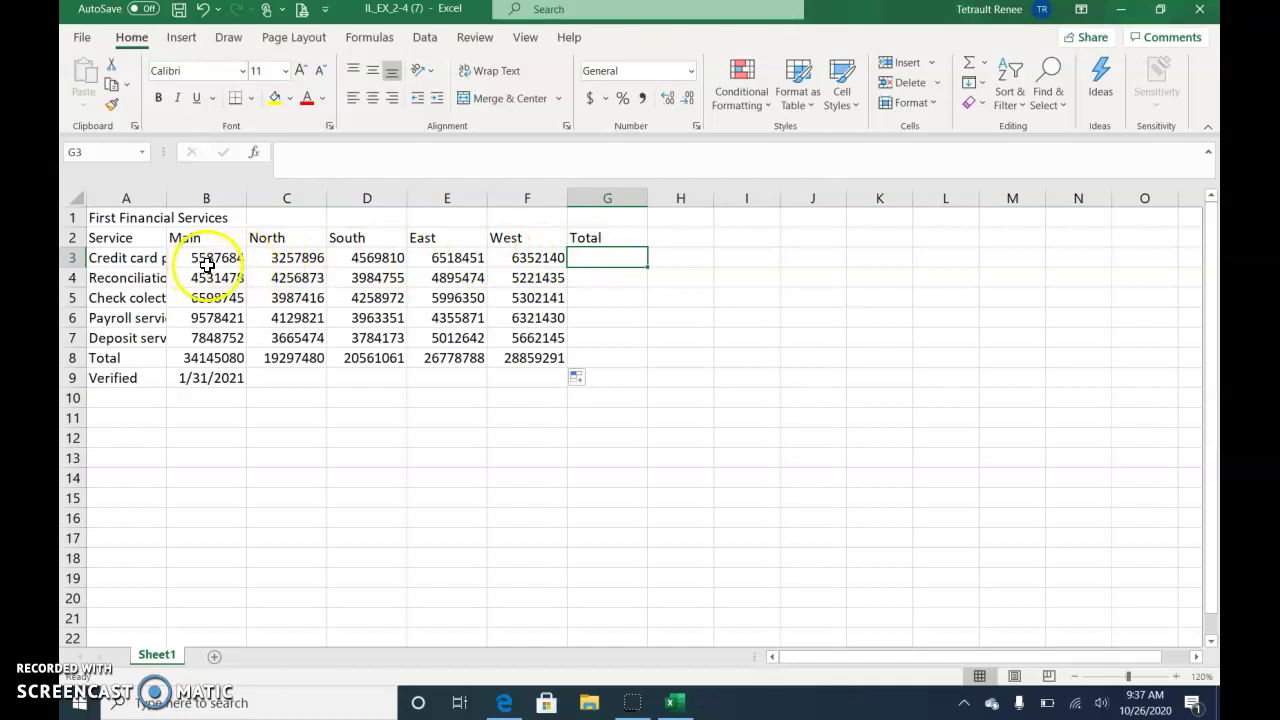
left_click(134, 259)
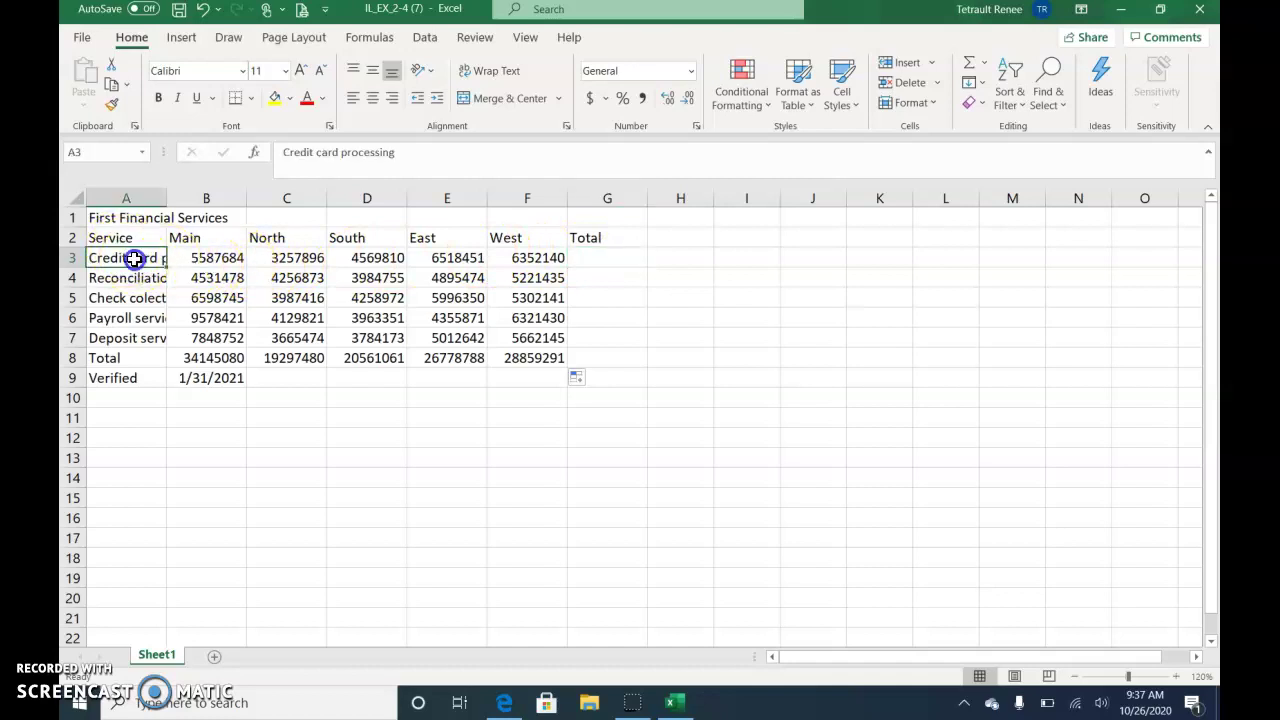
left_click(598, 257)
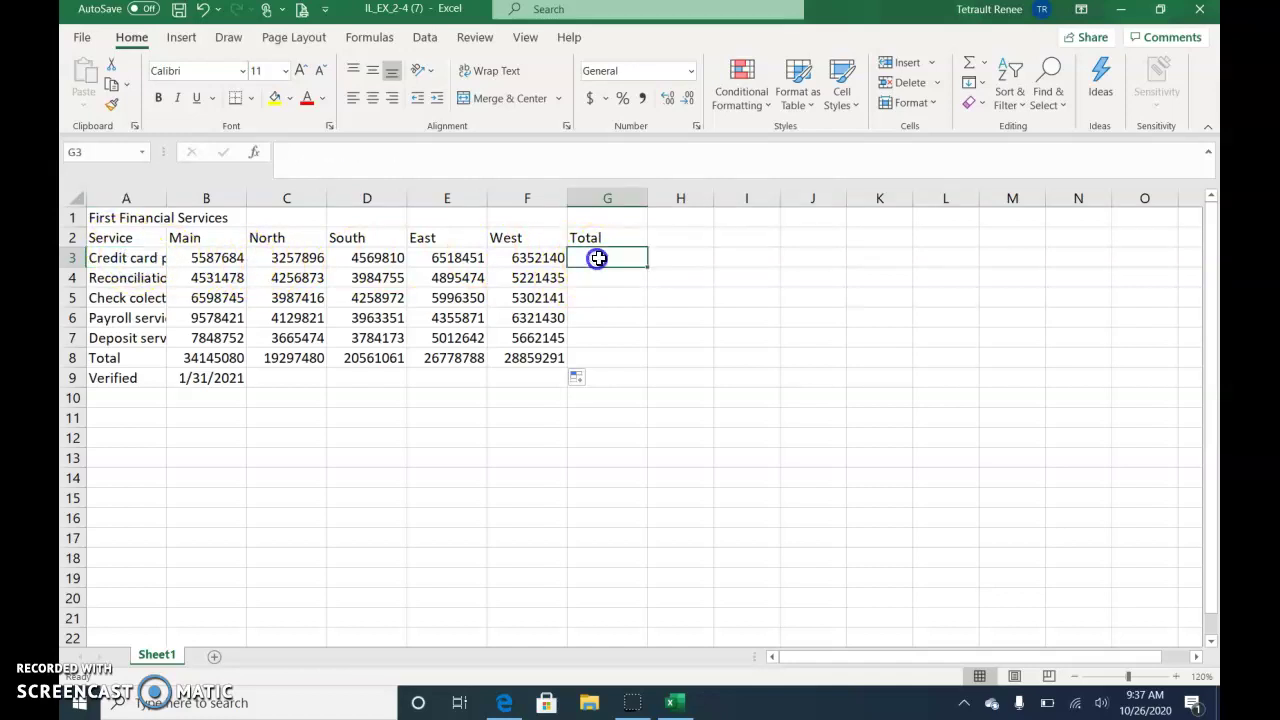
left_click(968, 68)
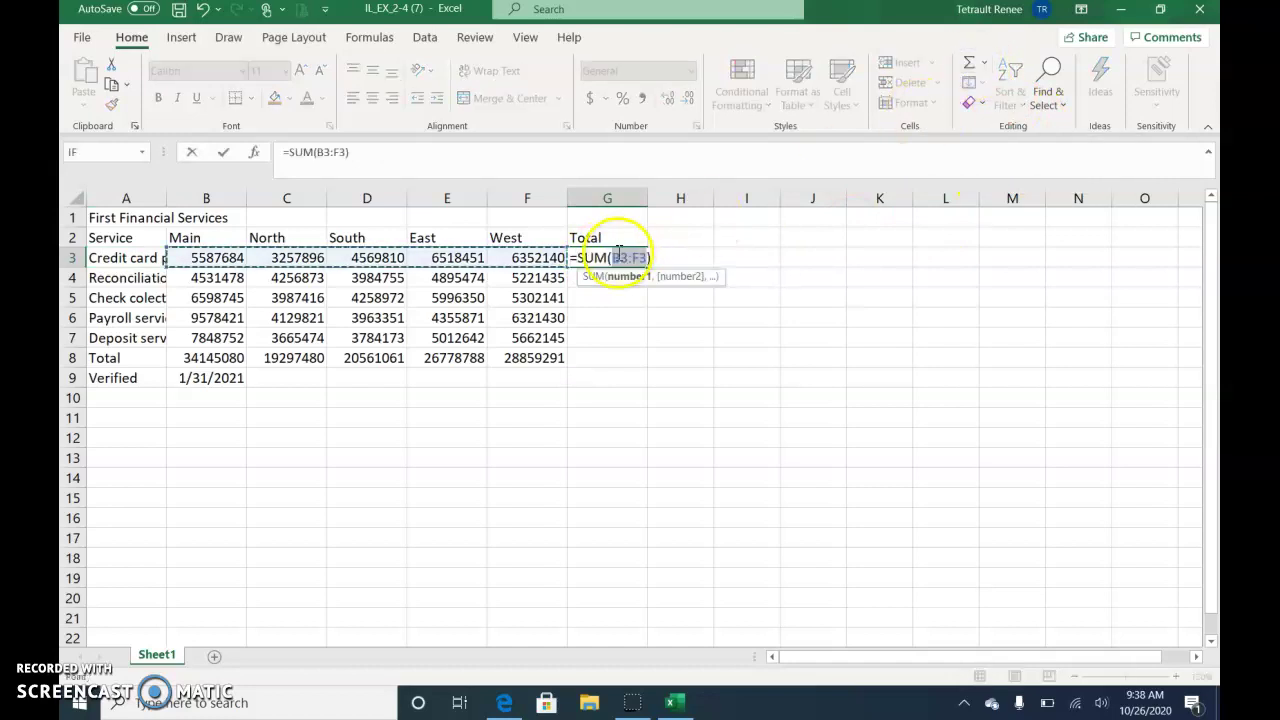
left_click(223, 152)
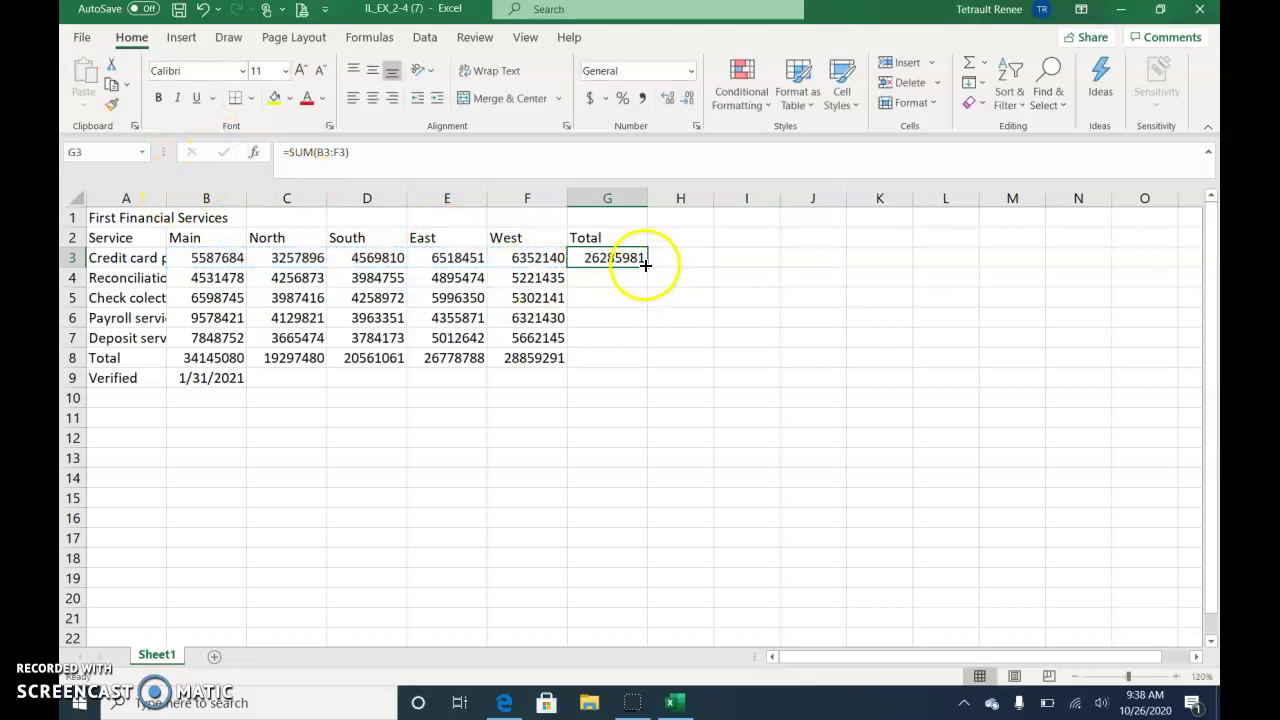
left_click_drag(646, 266, 649, 270)
left_click_drag(636, 358, 636, 362)
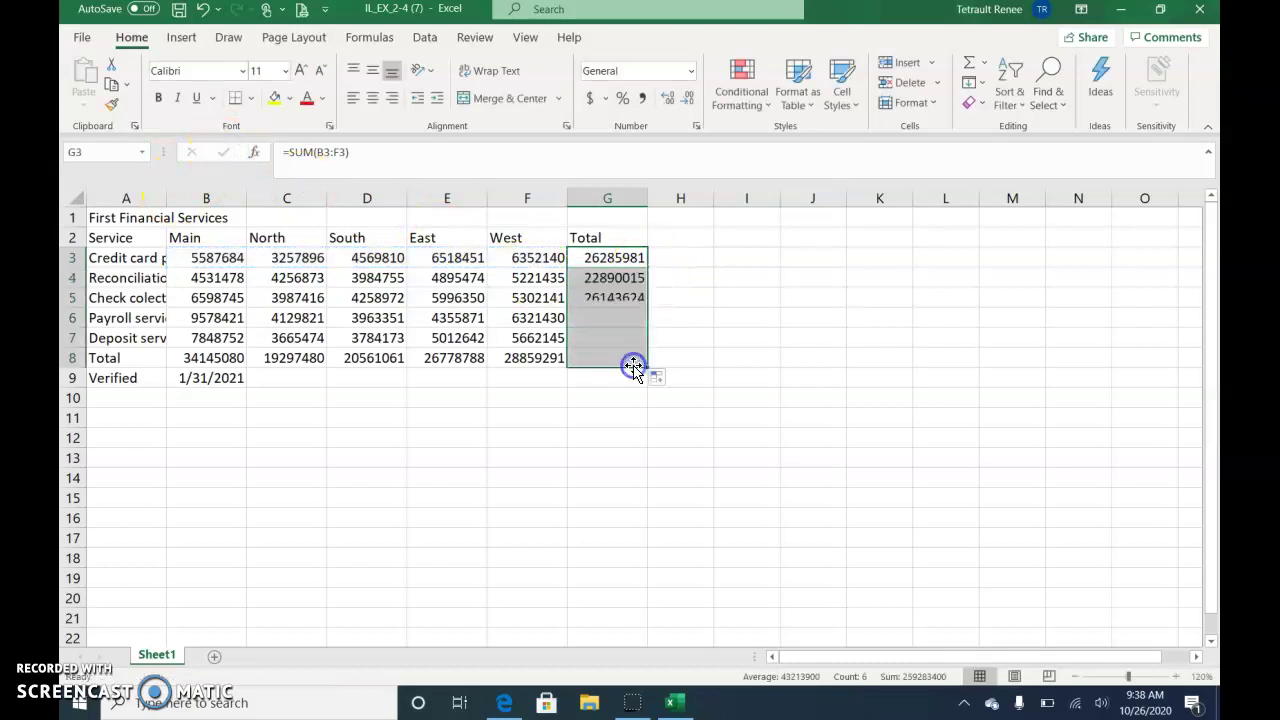
left_click(521, 413)
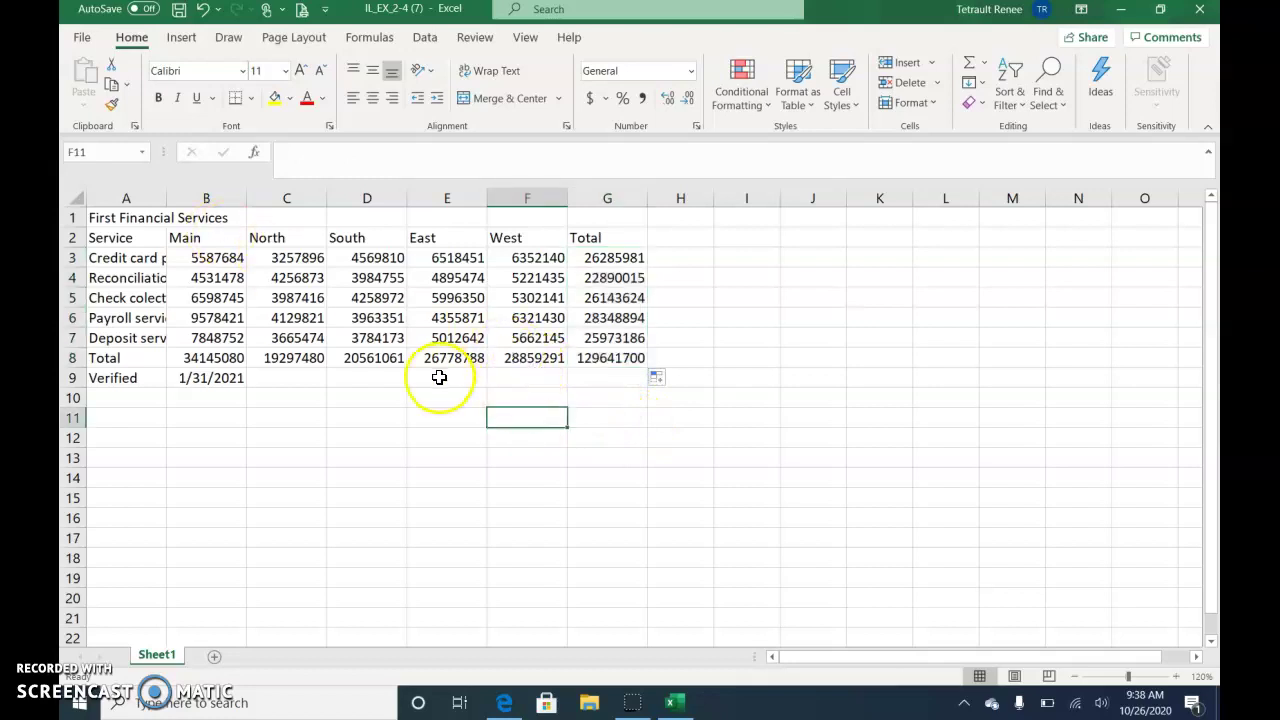
- Apply the Title cell style to the First Financial Services heading in A1
left_click(117, 219)
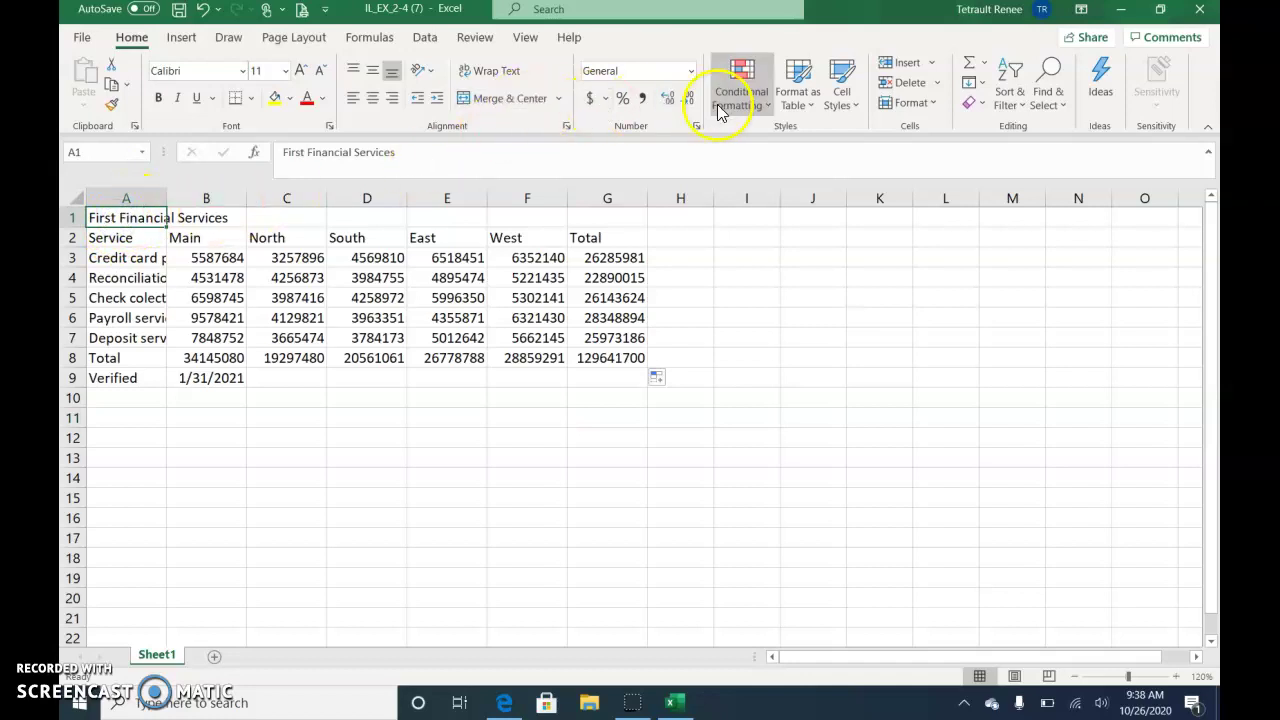
left_click(840, 88)
left_click(1040, 290)
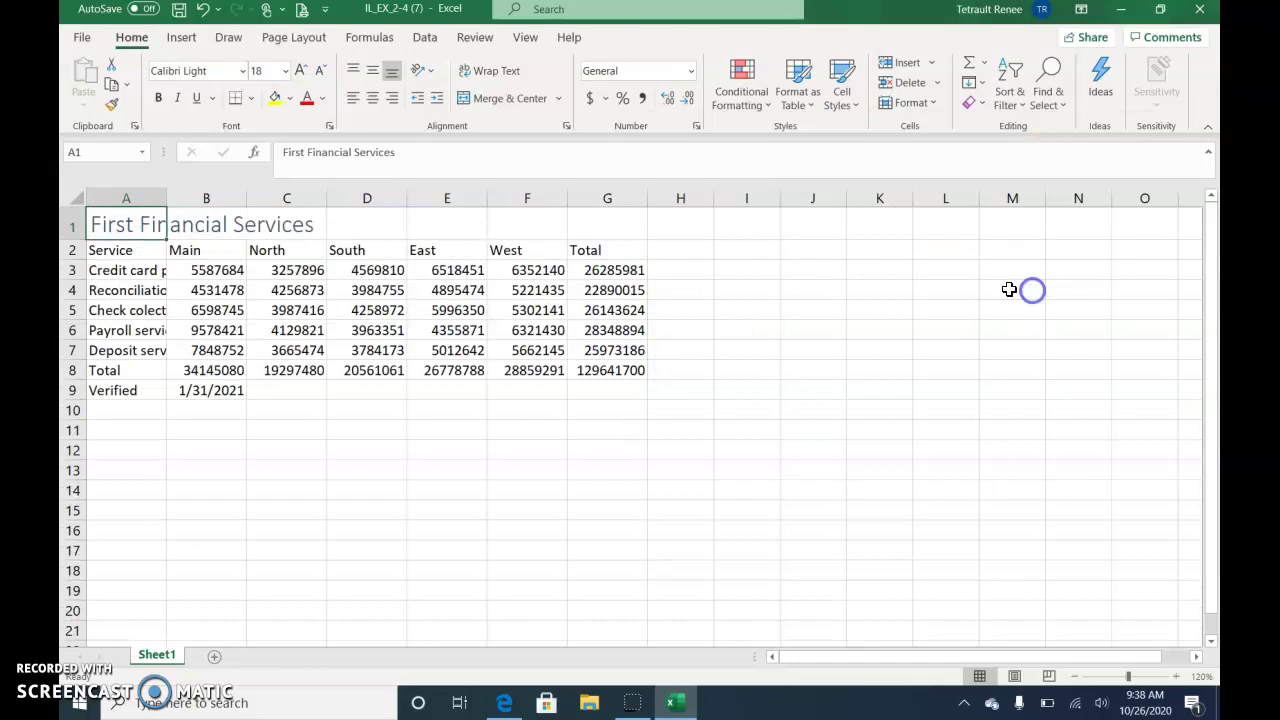
- Apply the Heading 4 cell style to the column labels in A2:G2
left_click_drag(128, 254, 593, 249)
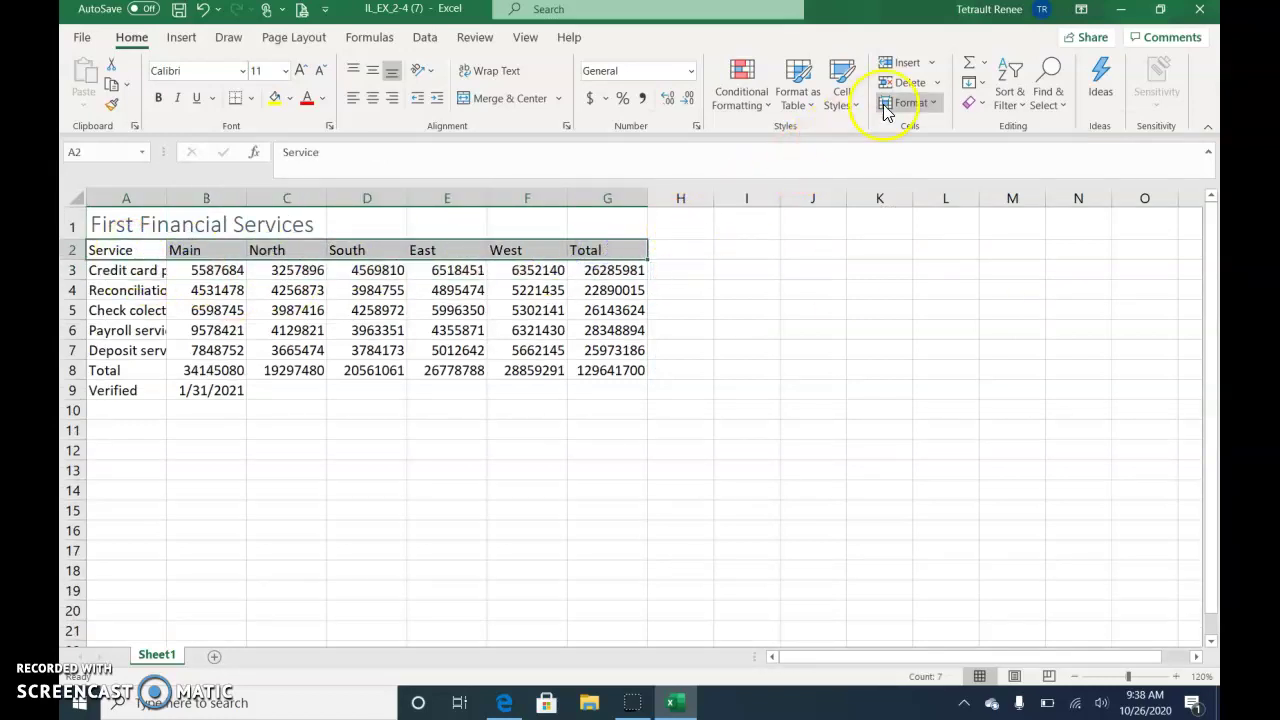
left_click(850, 106)
left_click(958, 292)
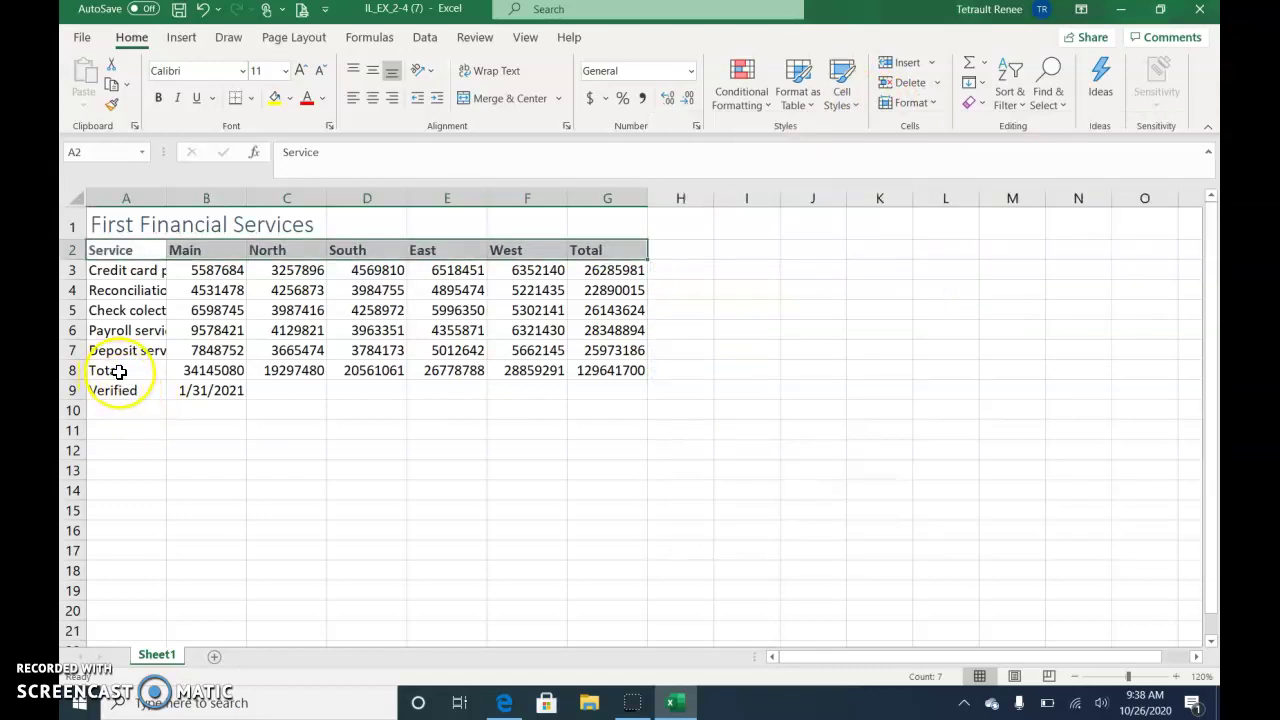
- Apply the Total cell style to the totals row in A8:G8
left_click_drag(118, 371, 590, 368)
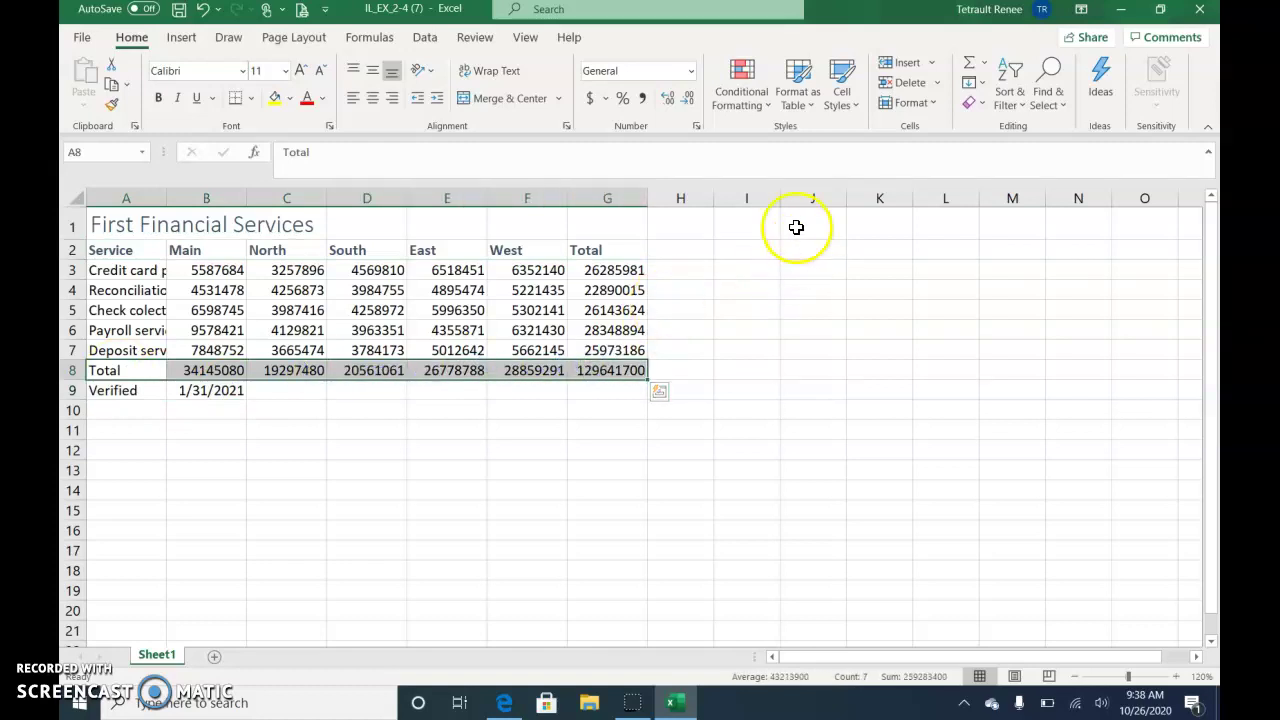
left_click(838, 100)
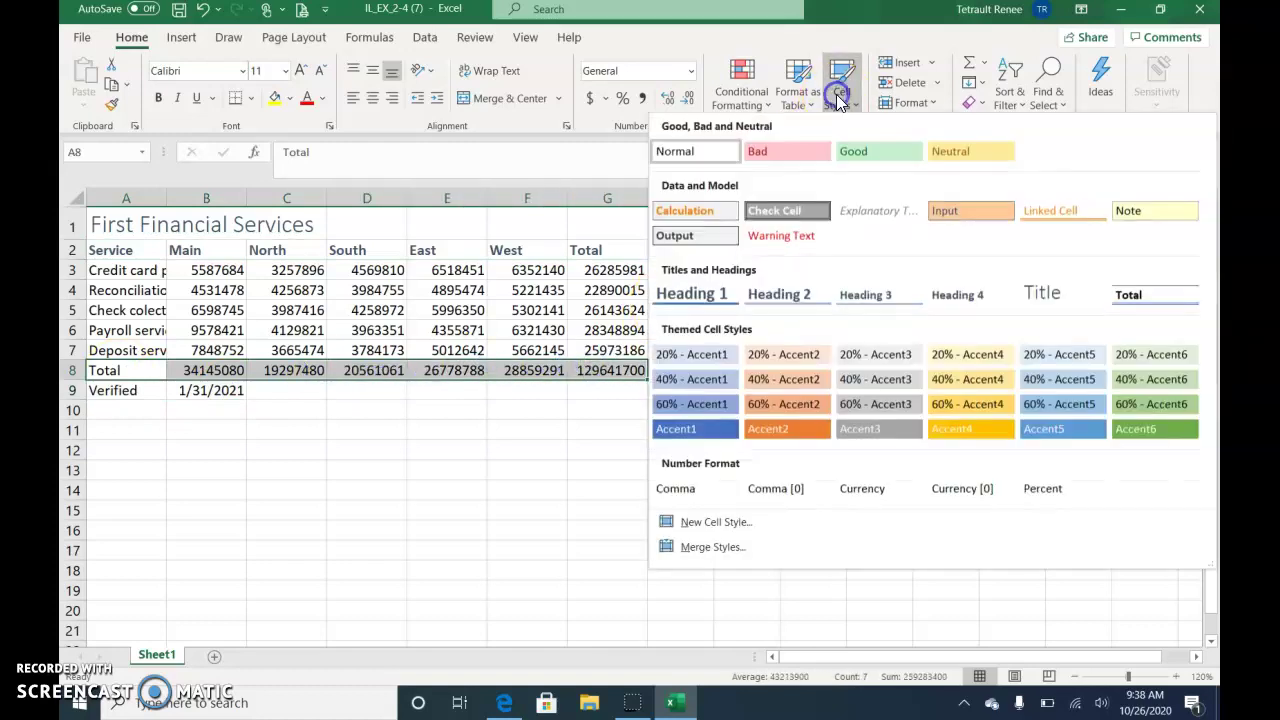
left_click(1150, 292)
left_click(604, 527)
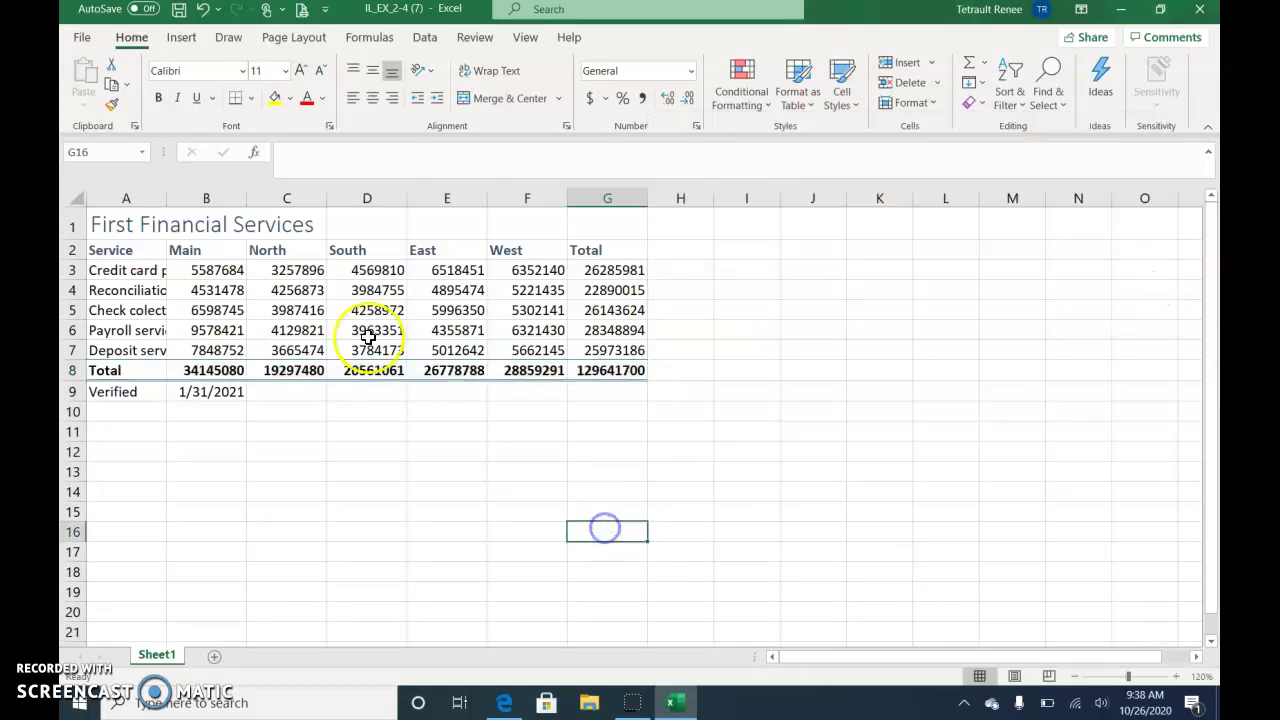
- Merge and center the First Financial Services title across A1:G1
left_click(152, 227)
left_click_drag(150, 225, 582, 227)
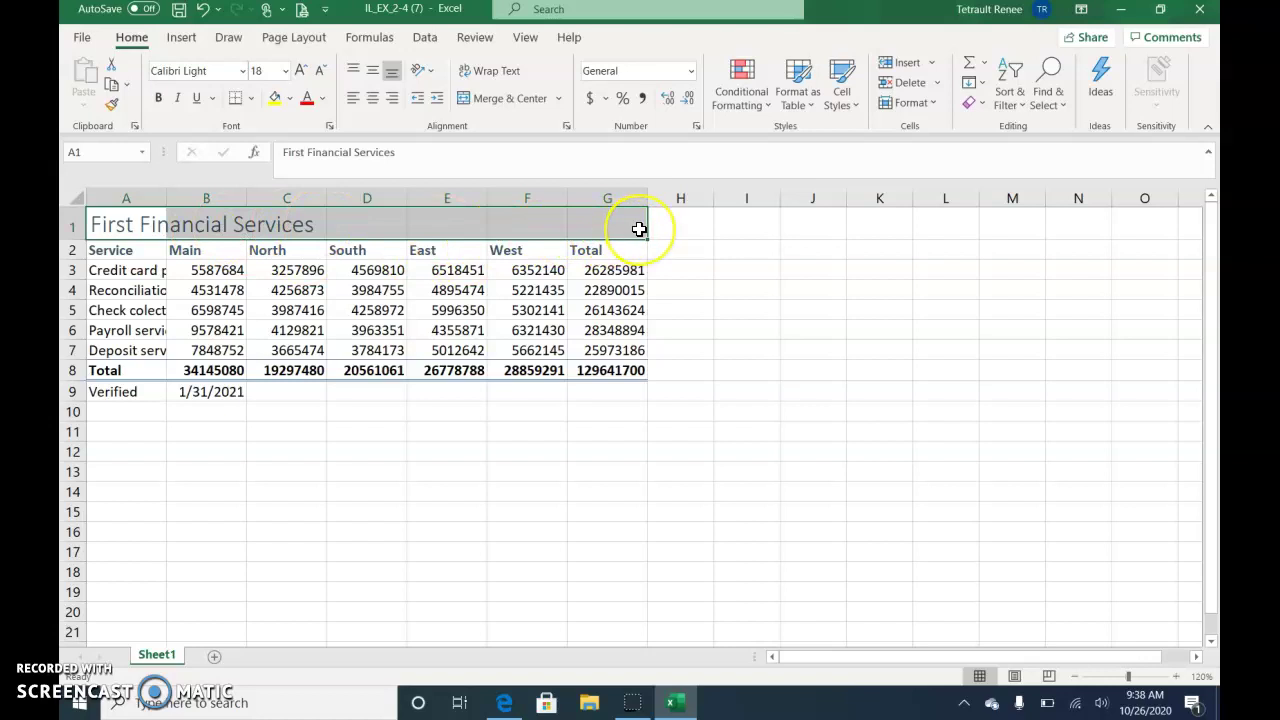
left_click(500, 98)
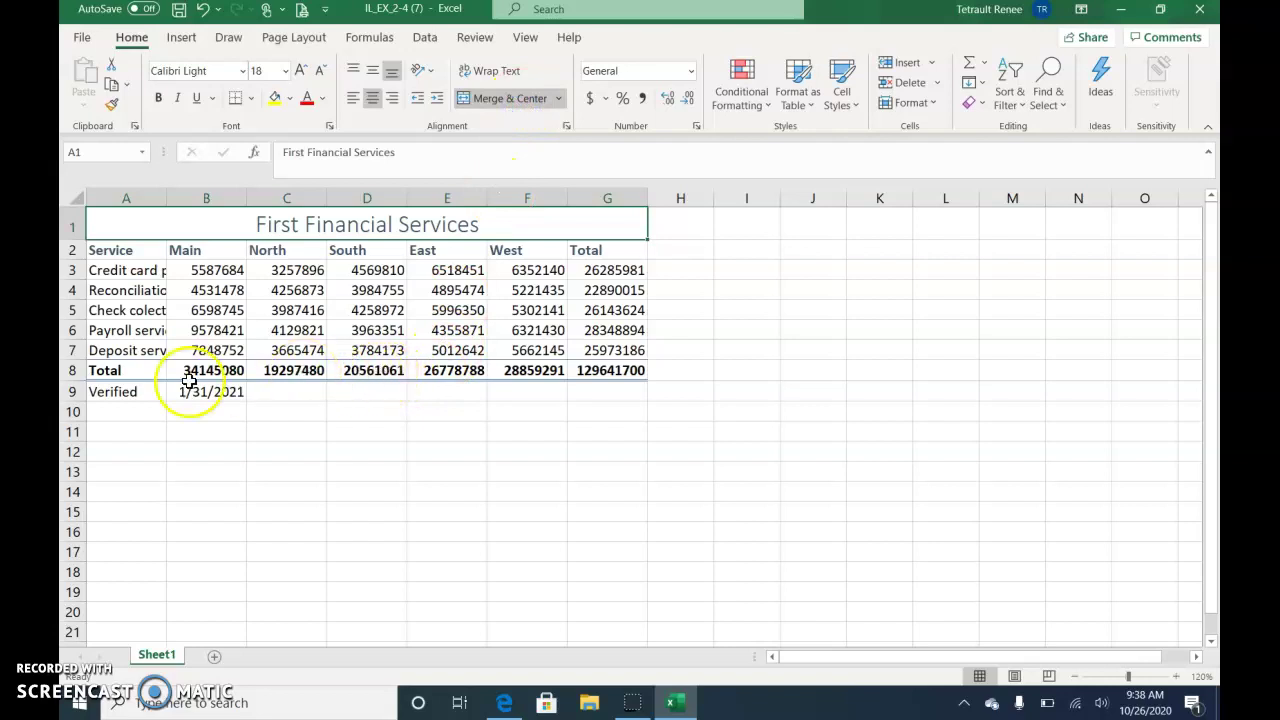
left_click(232, 468)
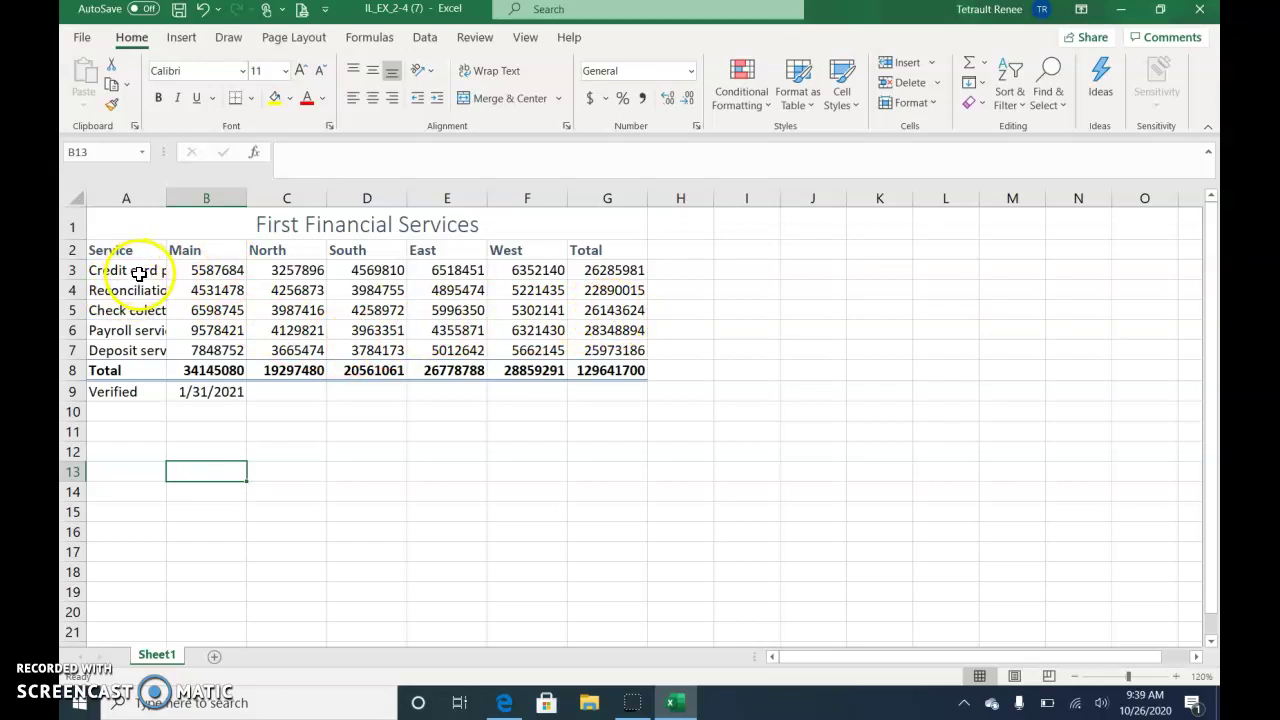
- Apply the Accounting number format with dollar signs to the figures in B3:G8
left_click(140, 272)
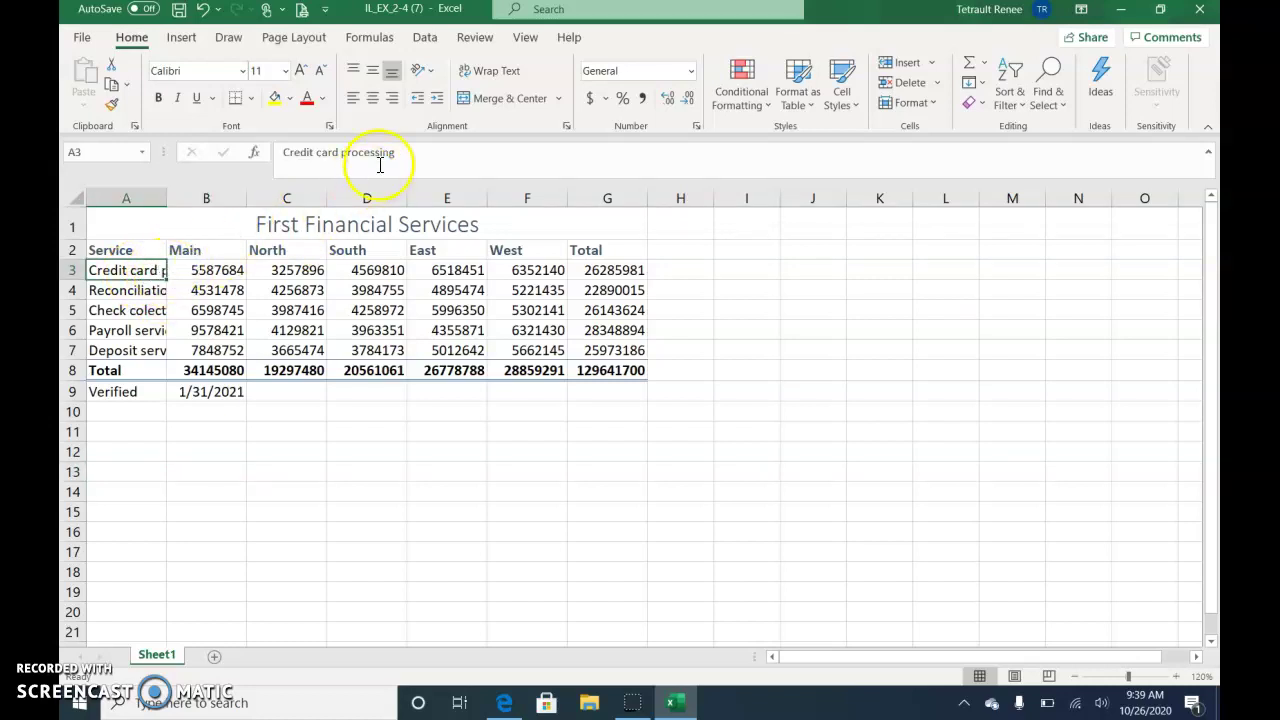
left_click(286, 310)
left_click_drag(231, 272, 578, 370)
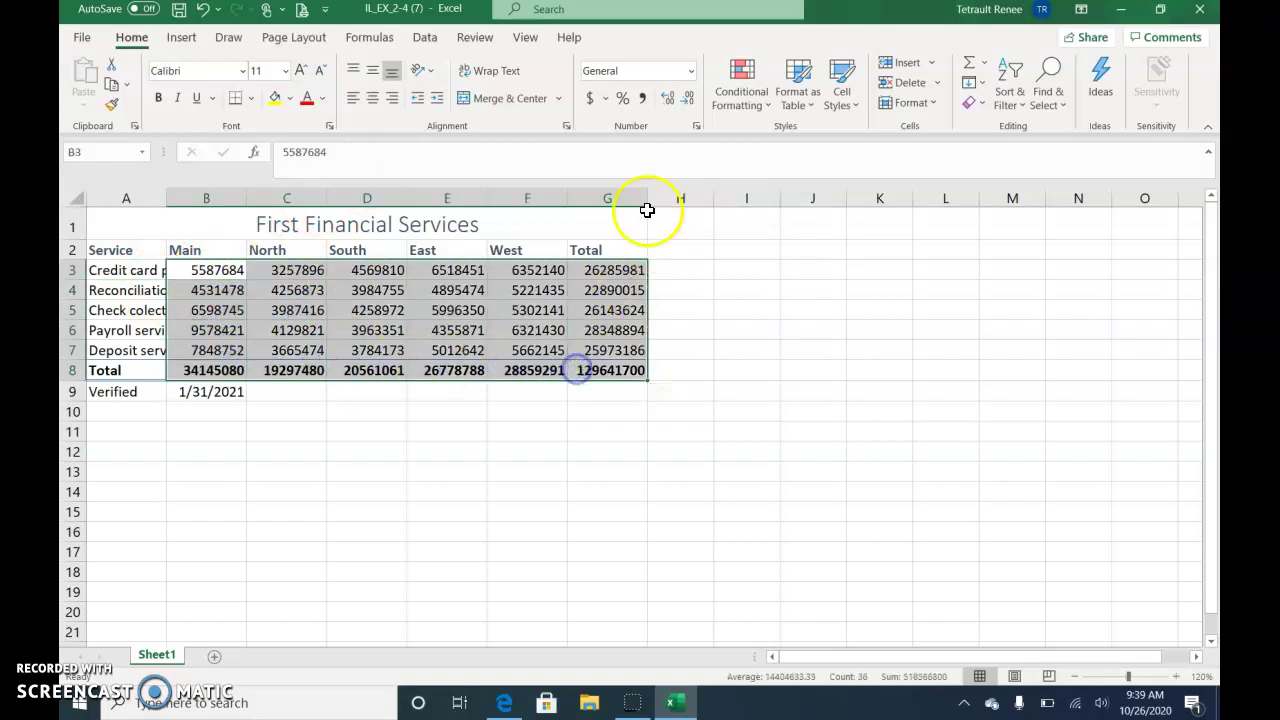
left_click(591, 98)
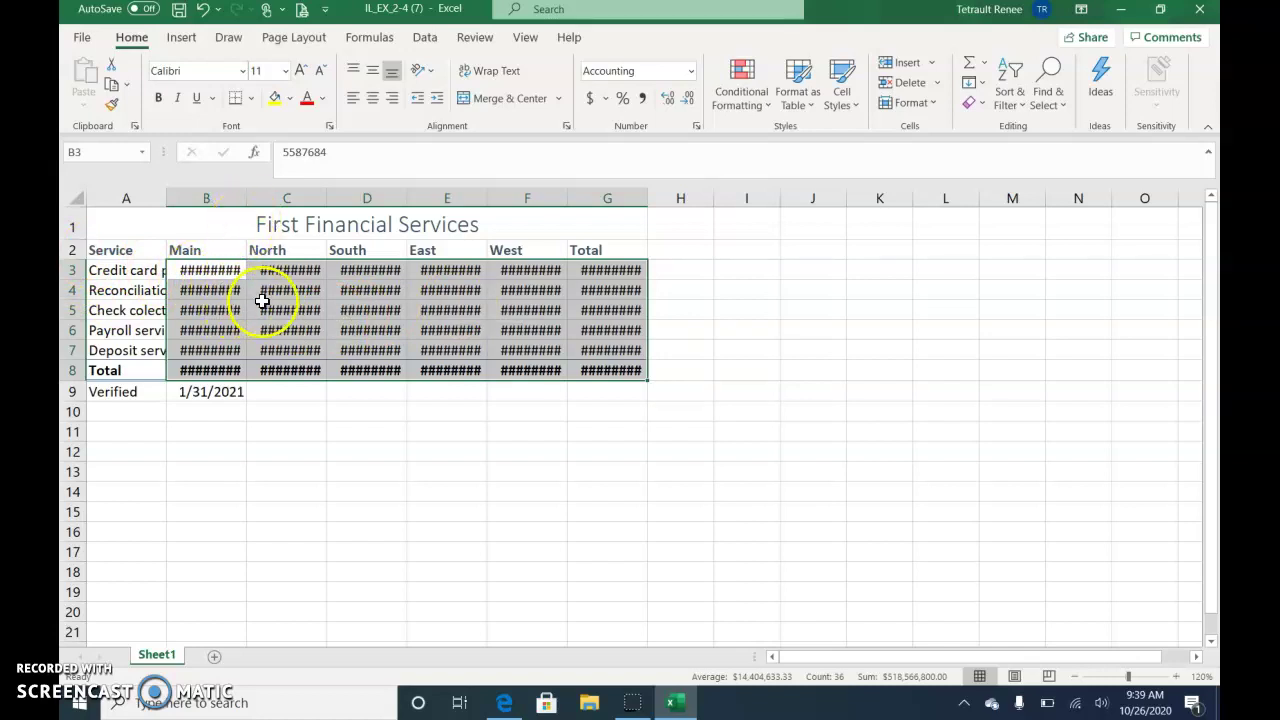
left_click(308, 302)
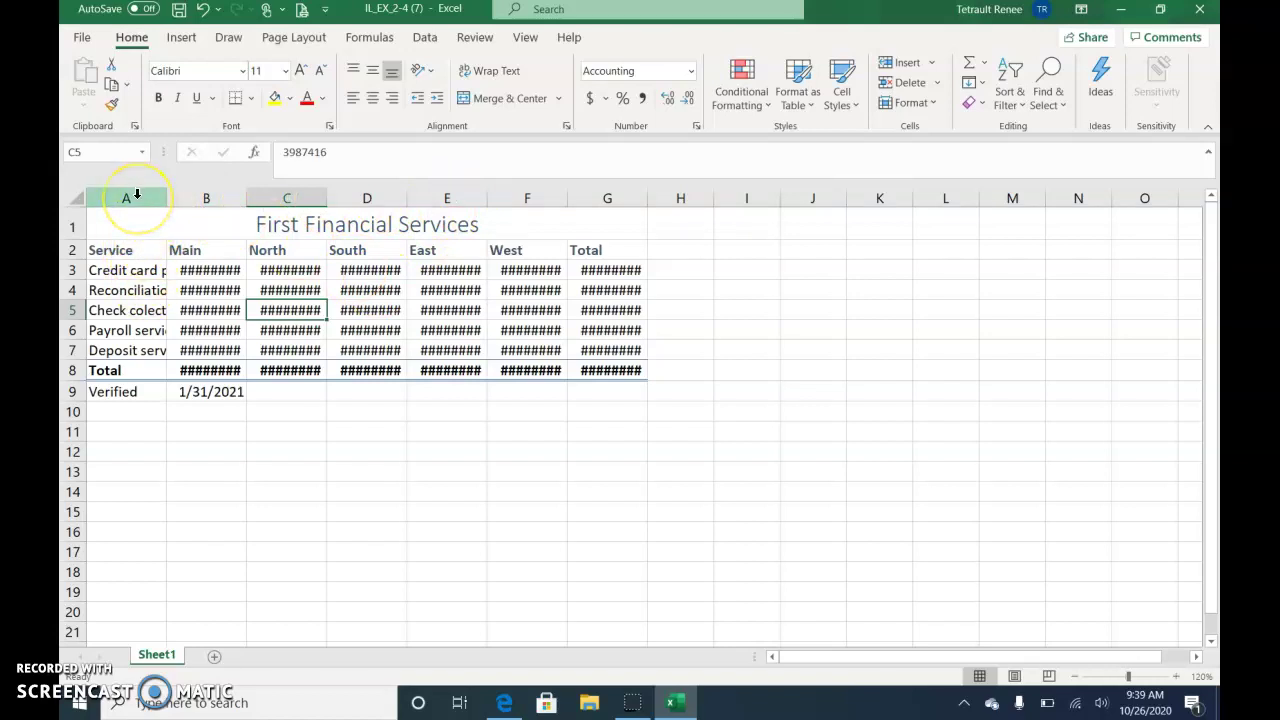
- AutoFit the widths of columns A through G to their contents
left_click_drag(138, 198, 582, 200)
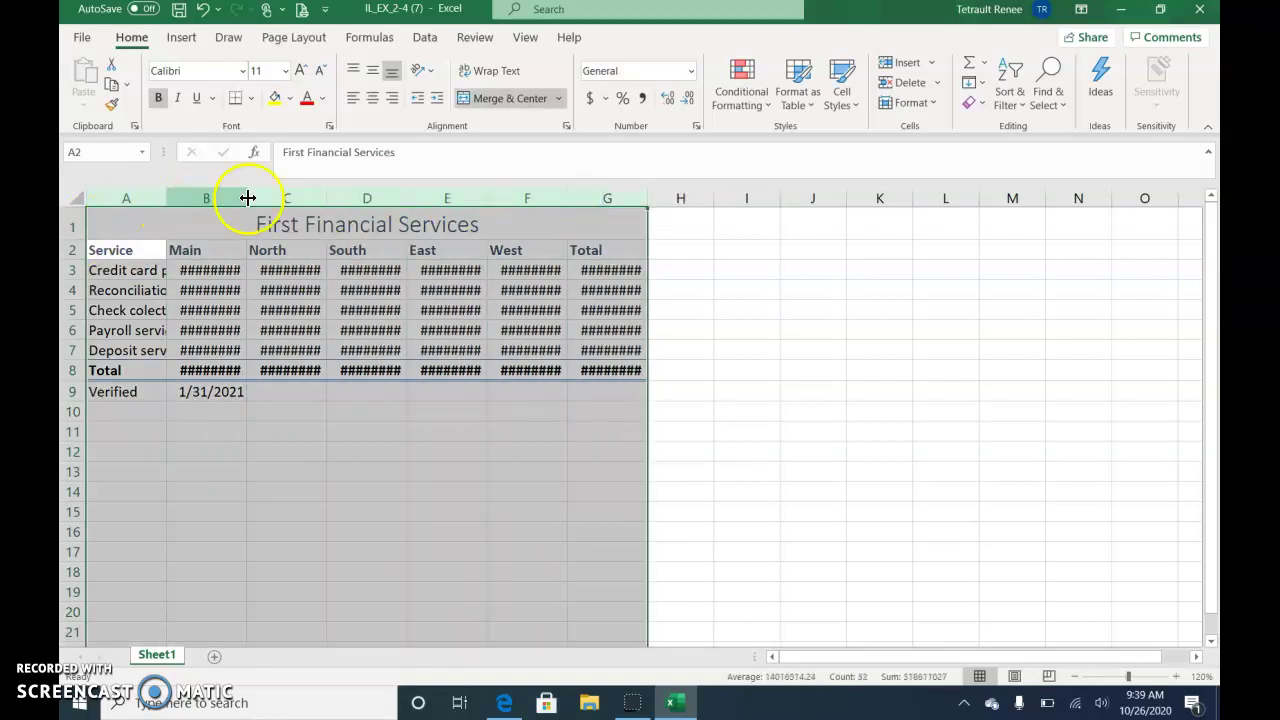
double_click(486, 198)
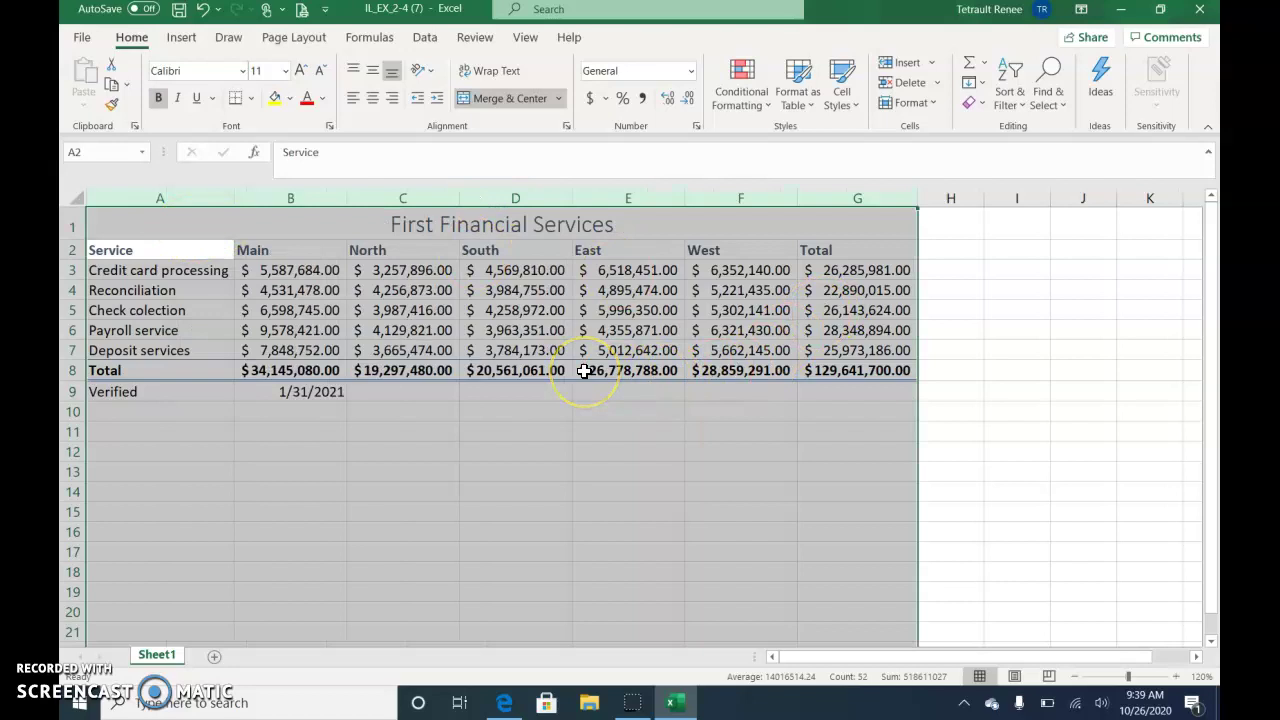
left_click(546, 426)
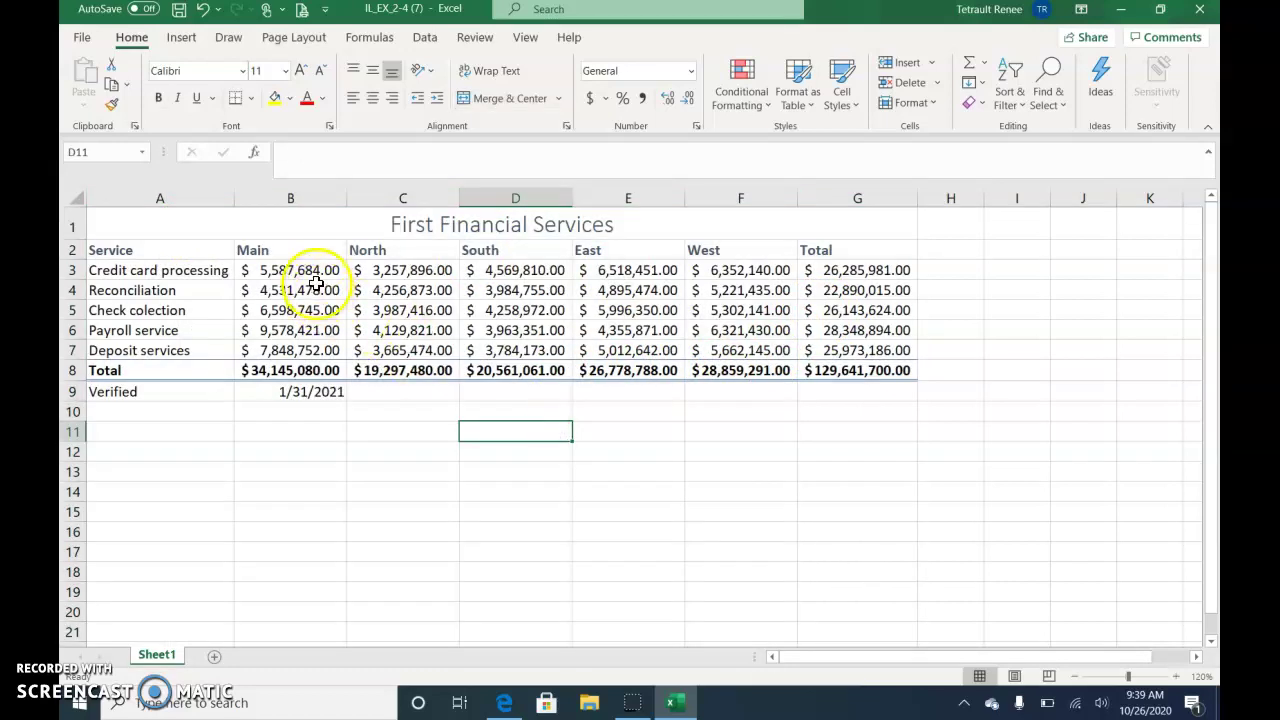
- Reduce the amounts in B3:G8 to zero decimal places
left_click_drag(316, 270, 829, 370)
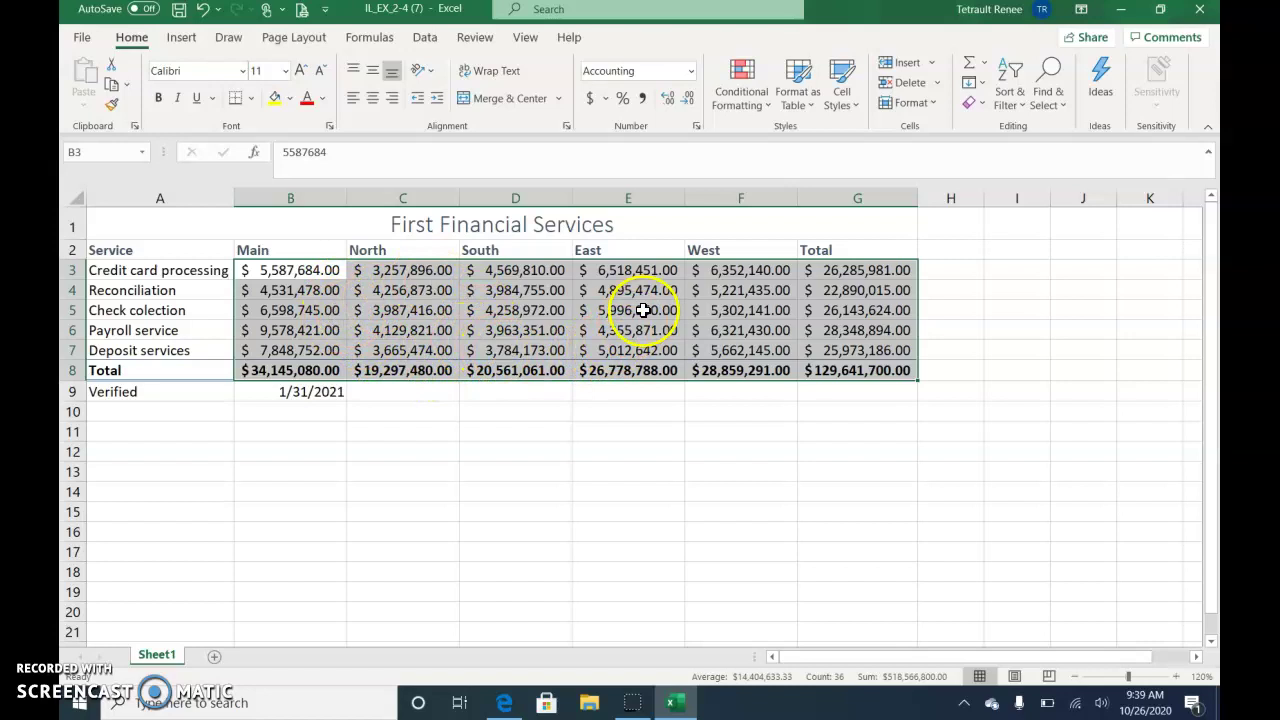
left_click(691, 101)
left_click(691, 101)
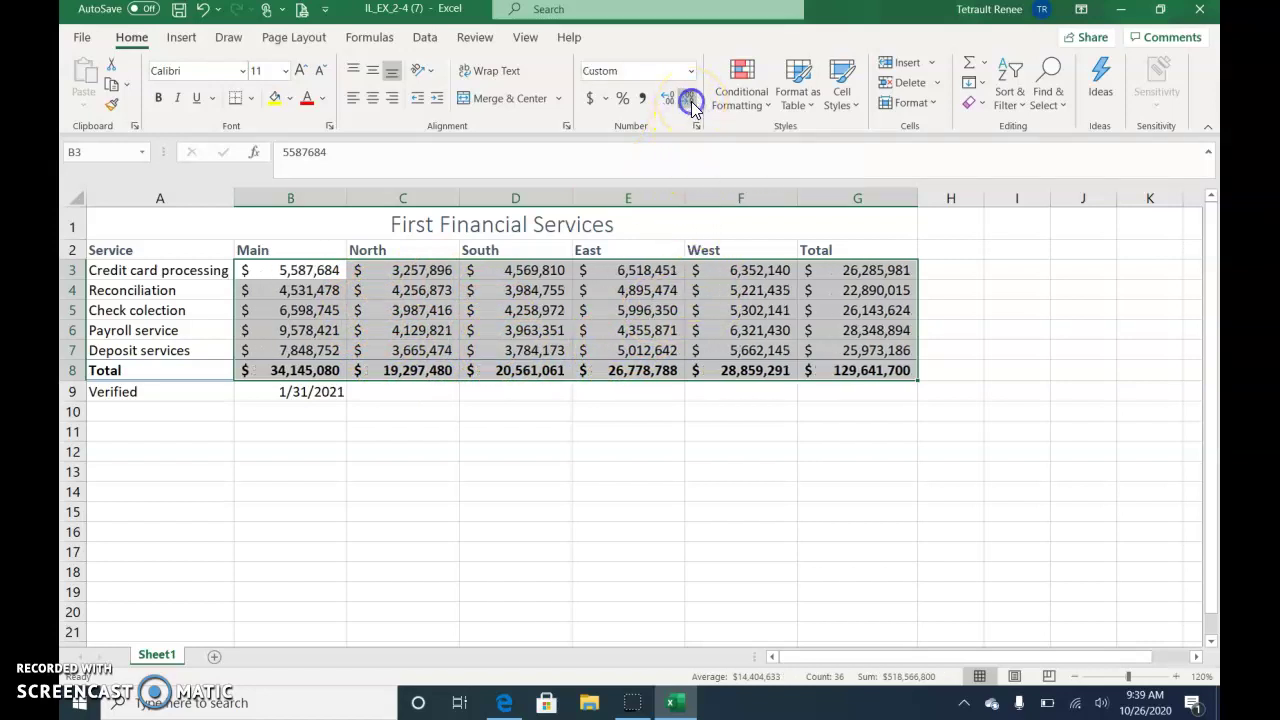
left_click(604, 418)
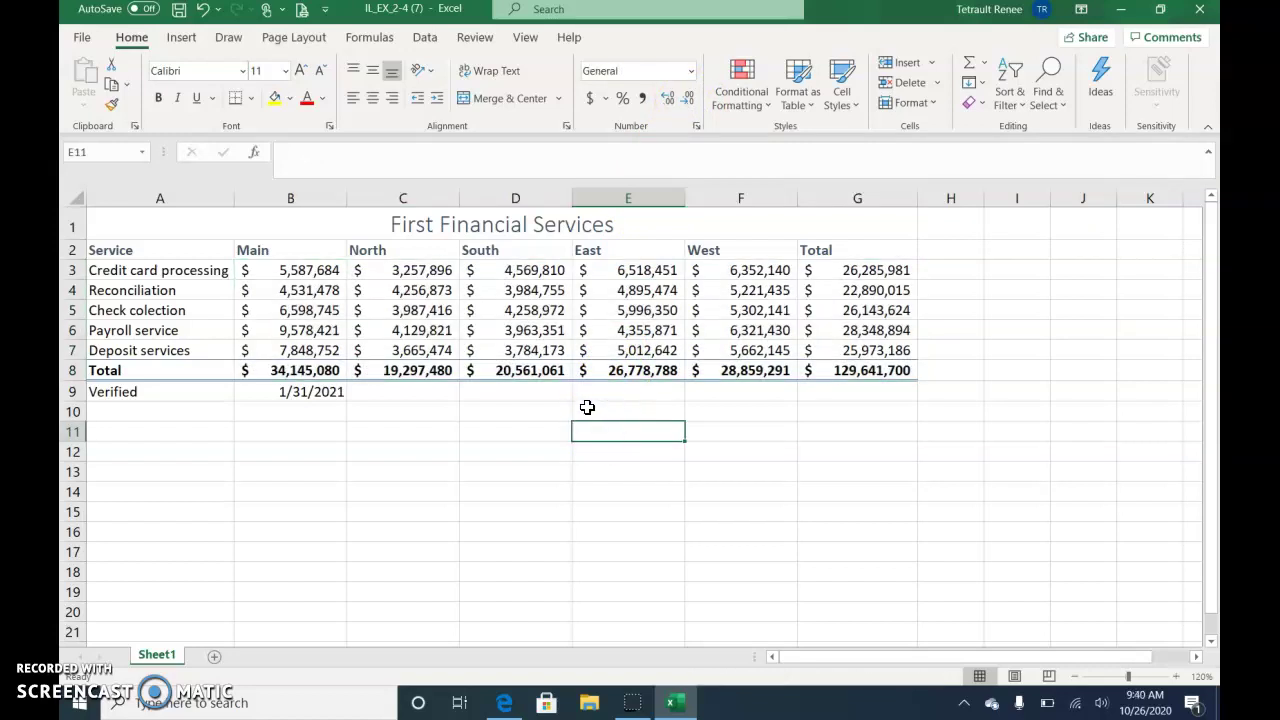
- Rotate the Service label in A2 with the Angle Counterclockwise orientation
left_click(190, 250)
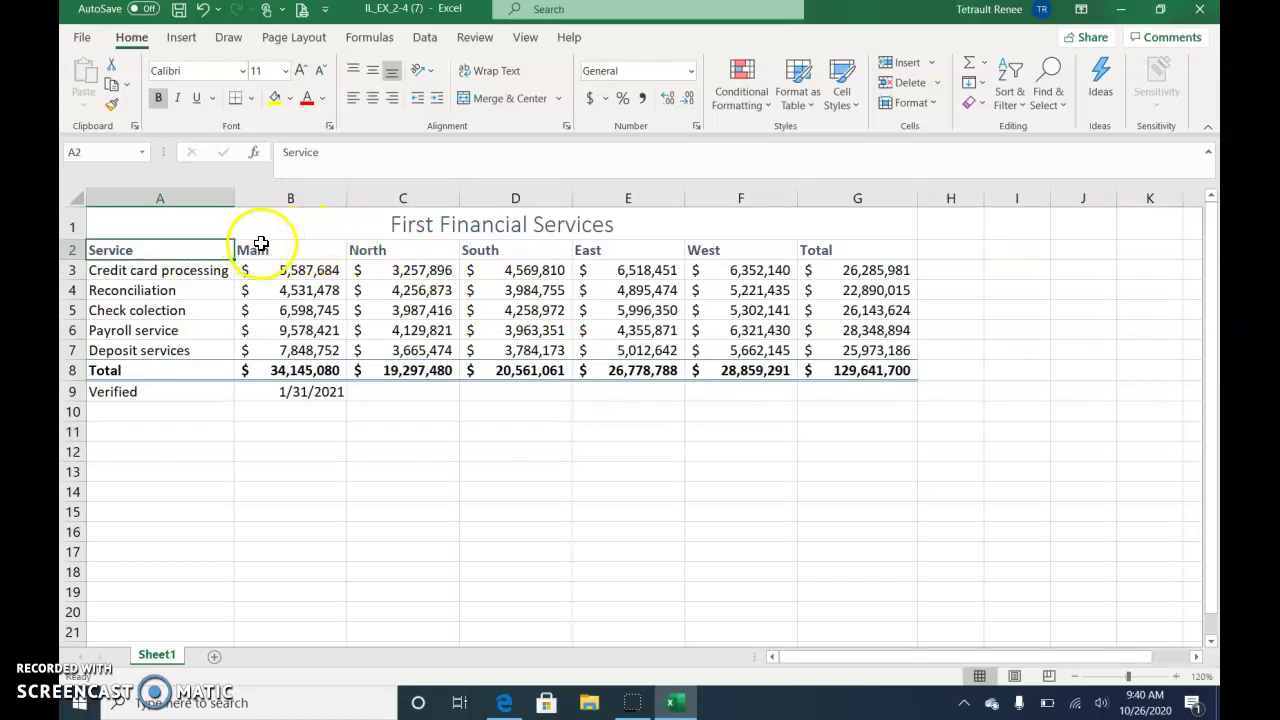
left_click(428, 80)
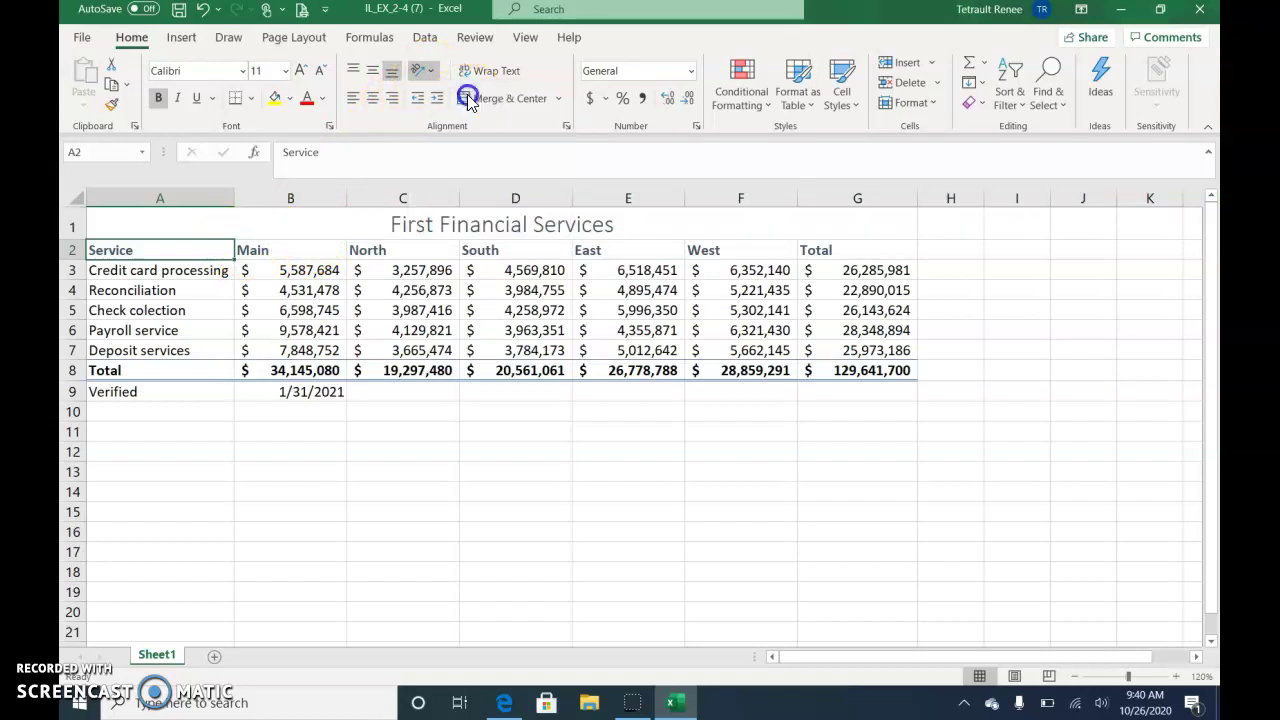
left_click(469, 95)
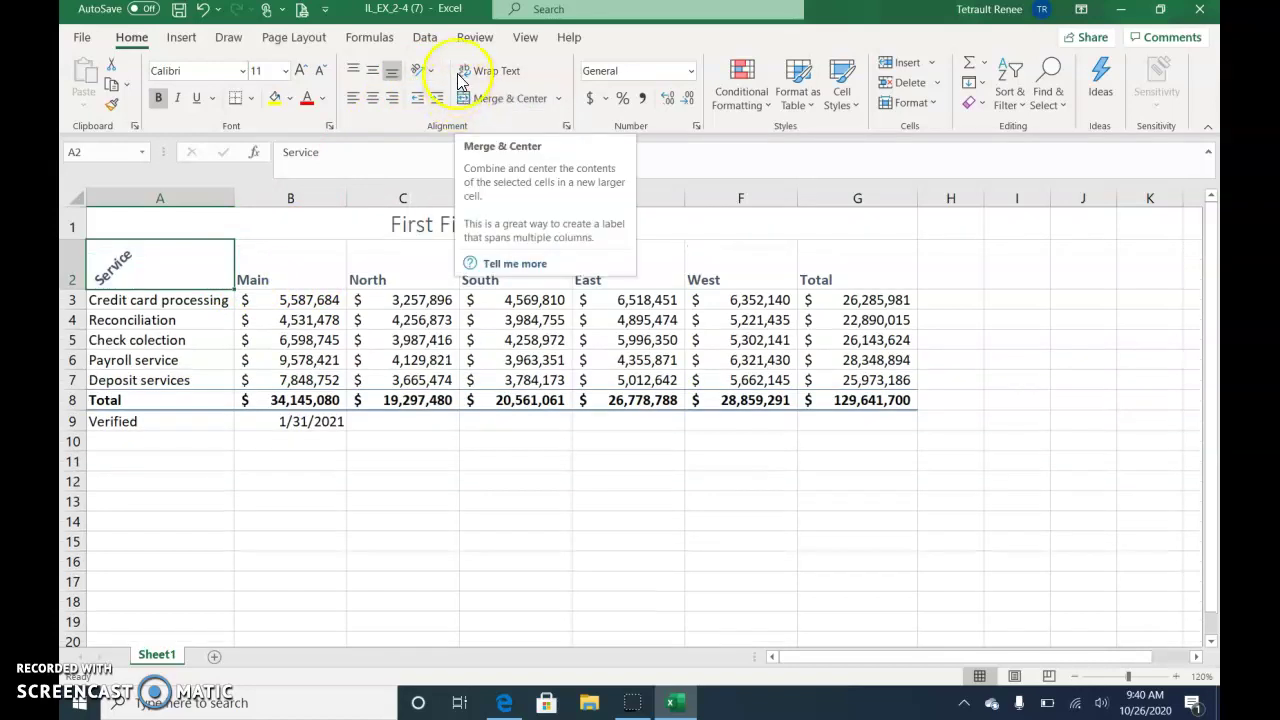
- Try the Angle Clockwise and Vertical Text orientations on the Service label in A2, and return it to Angle Counterclockwise
left_click(420, 70)
left_click(447, 120)
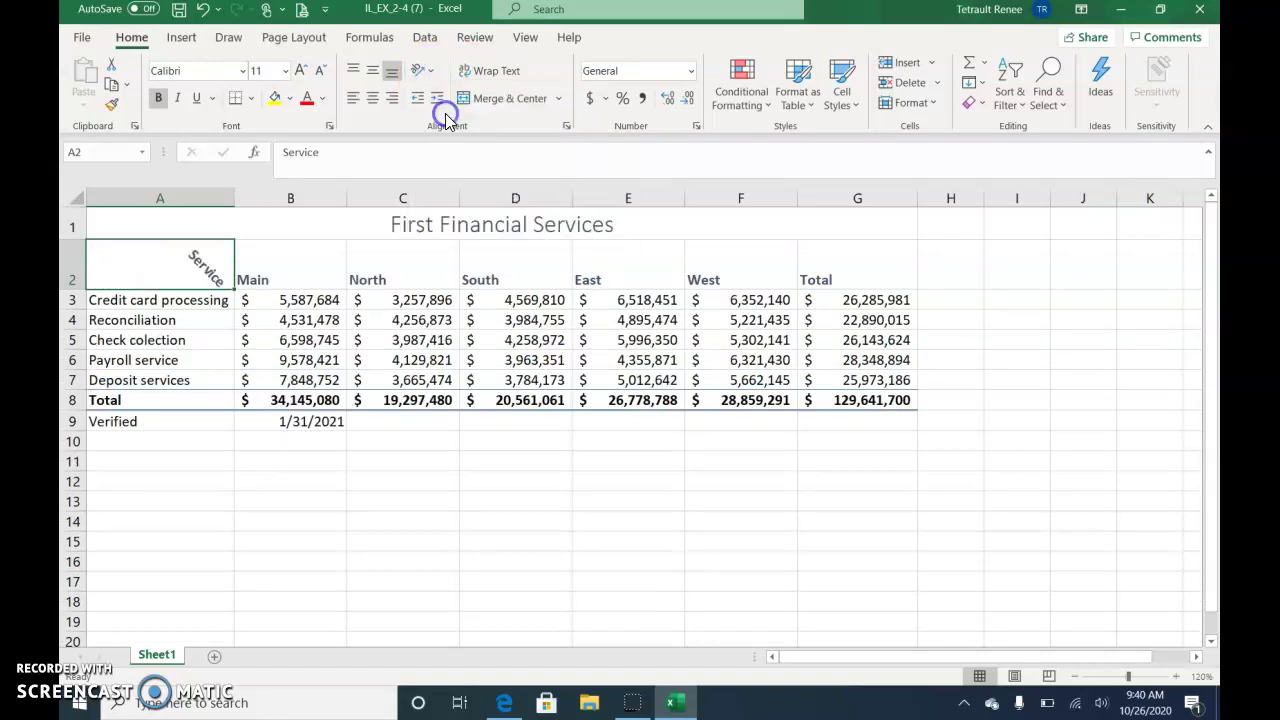
left_click(420, 70)
left_click(440, 143)
left_click(420, 70)
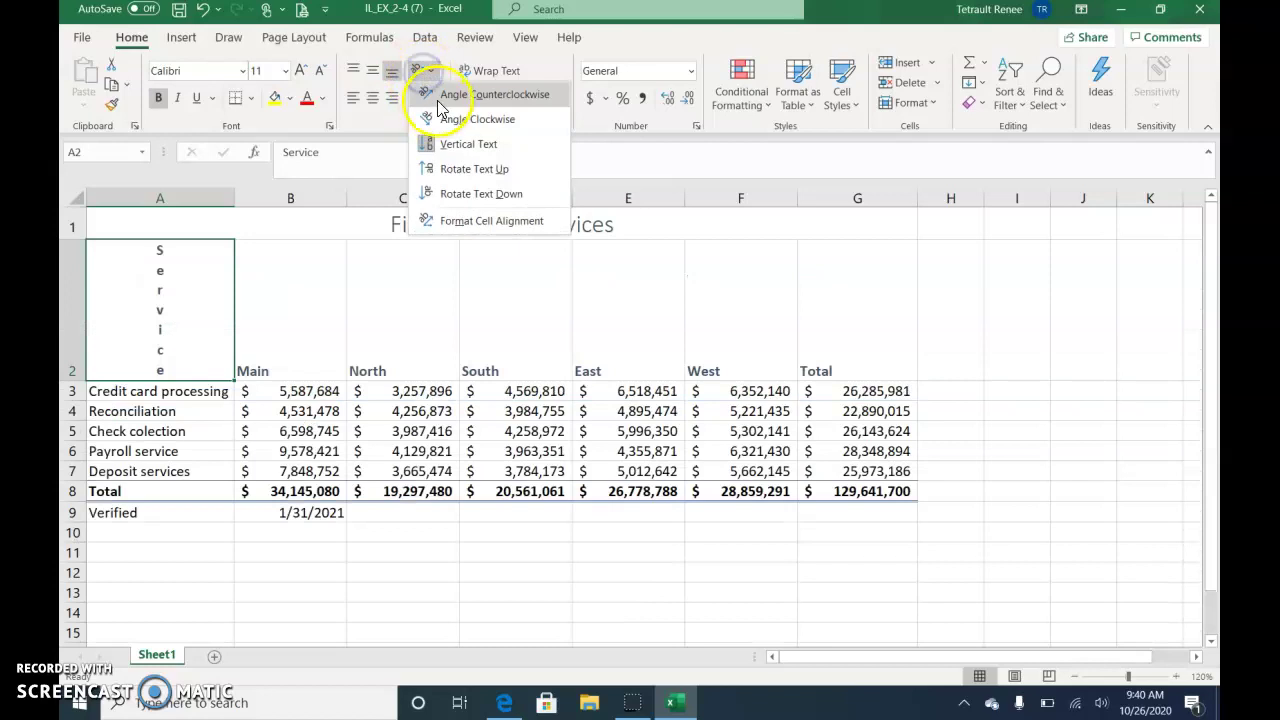
left_click(443, 96)
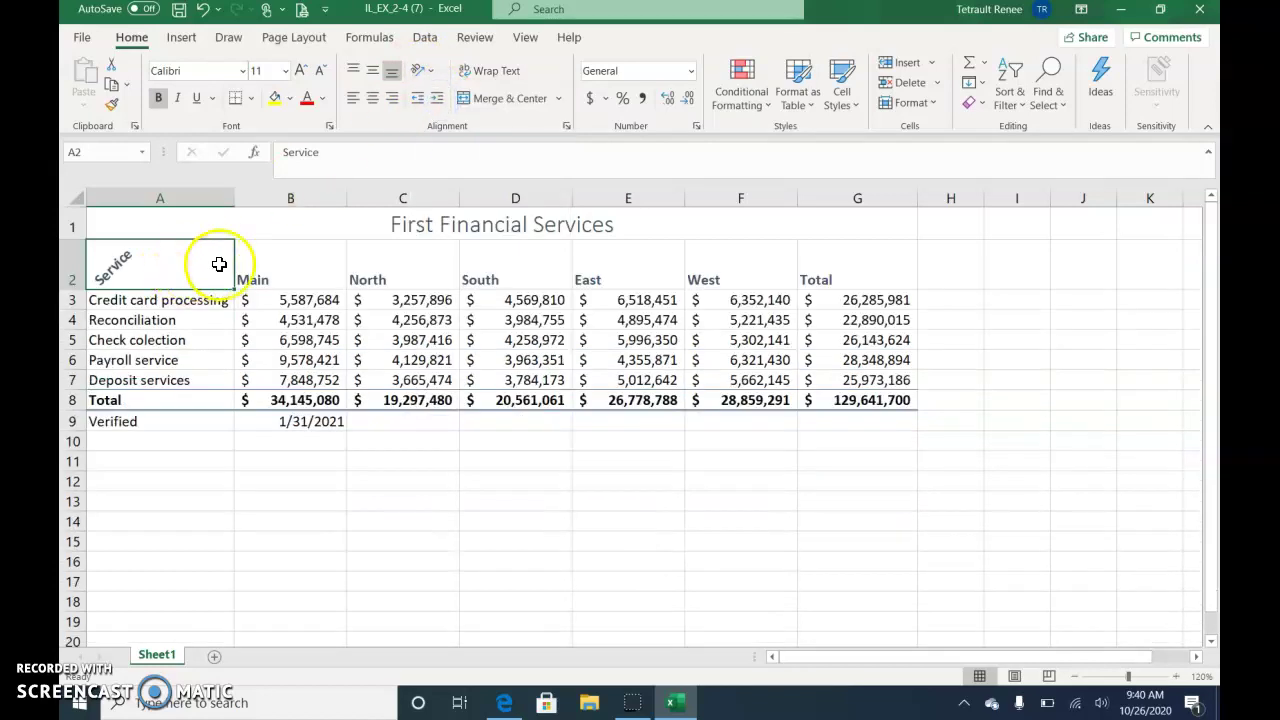
- Check the Service label's rotation angle in the cell alignment settings
left_click(430, 80)
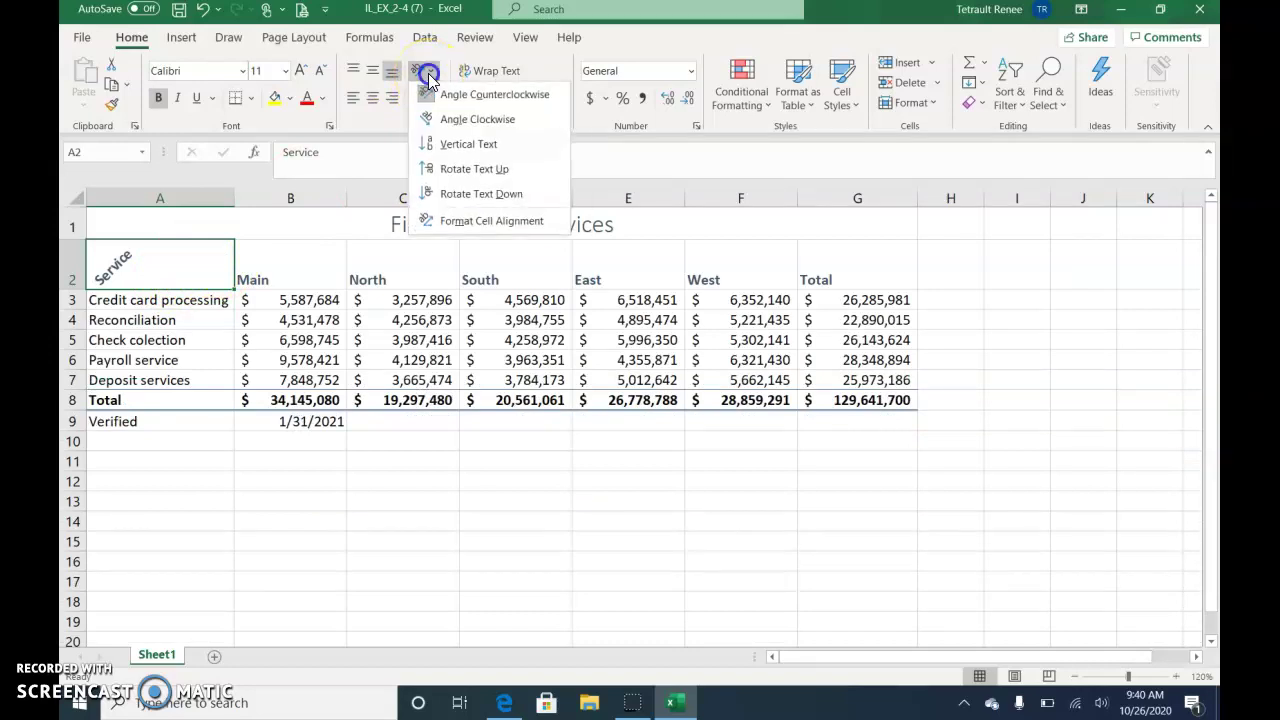
left_click(476, 228)
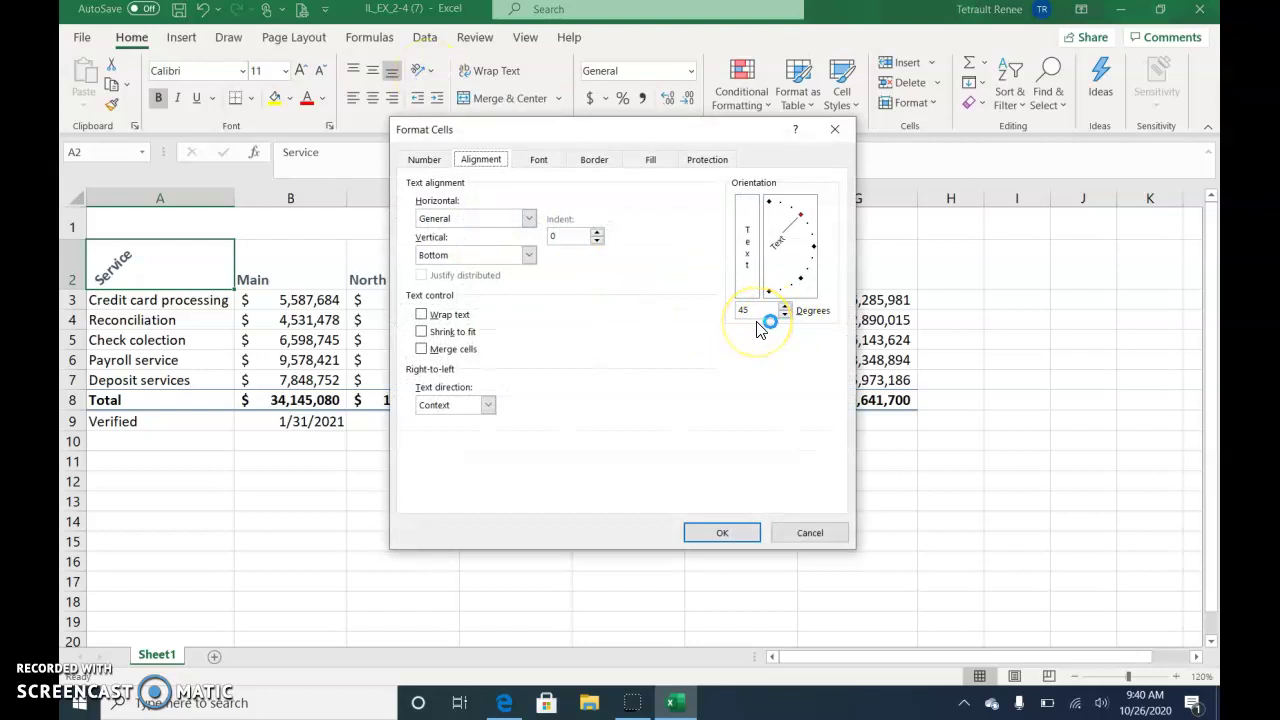
left_click(722, 532)
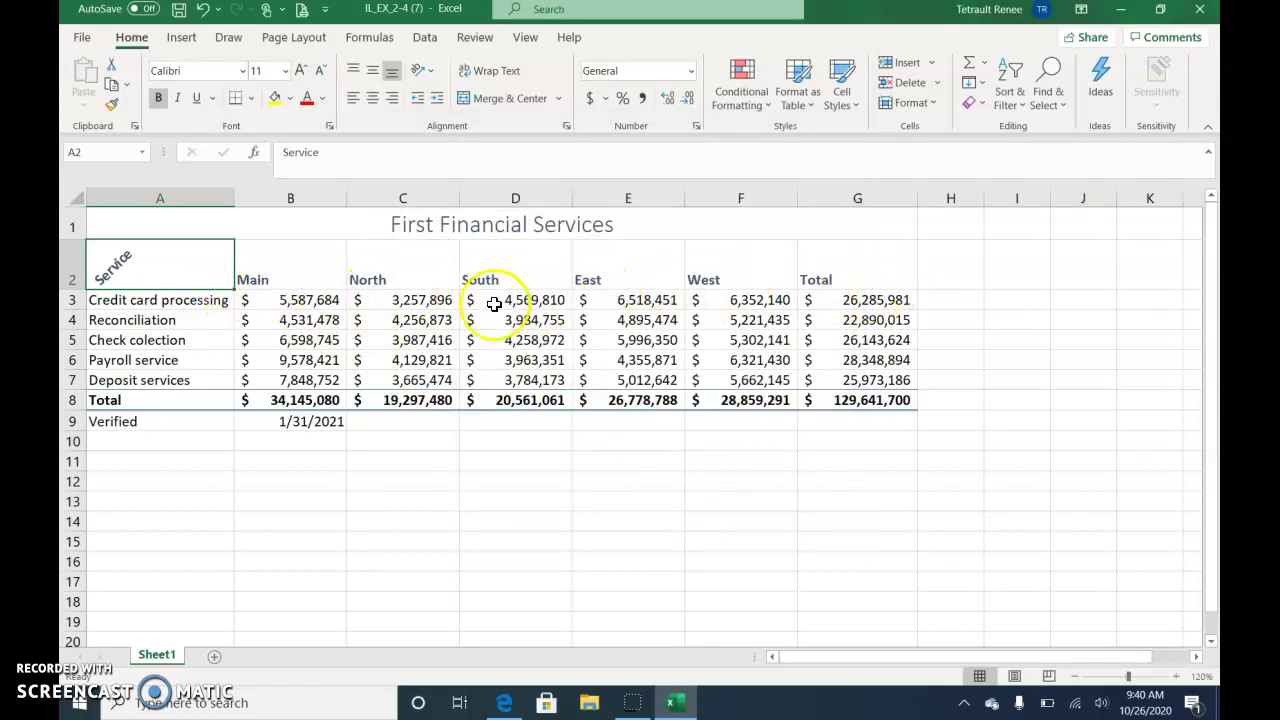
- Try filling the Service label in A2 across the row 2 headings to G2, and undo the fill
left_click_drag(232, 288, 642, 288)
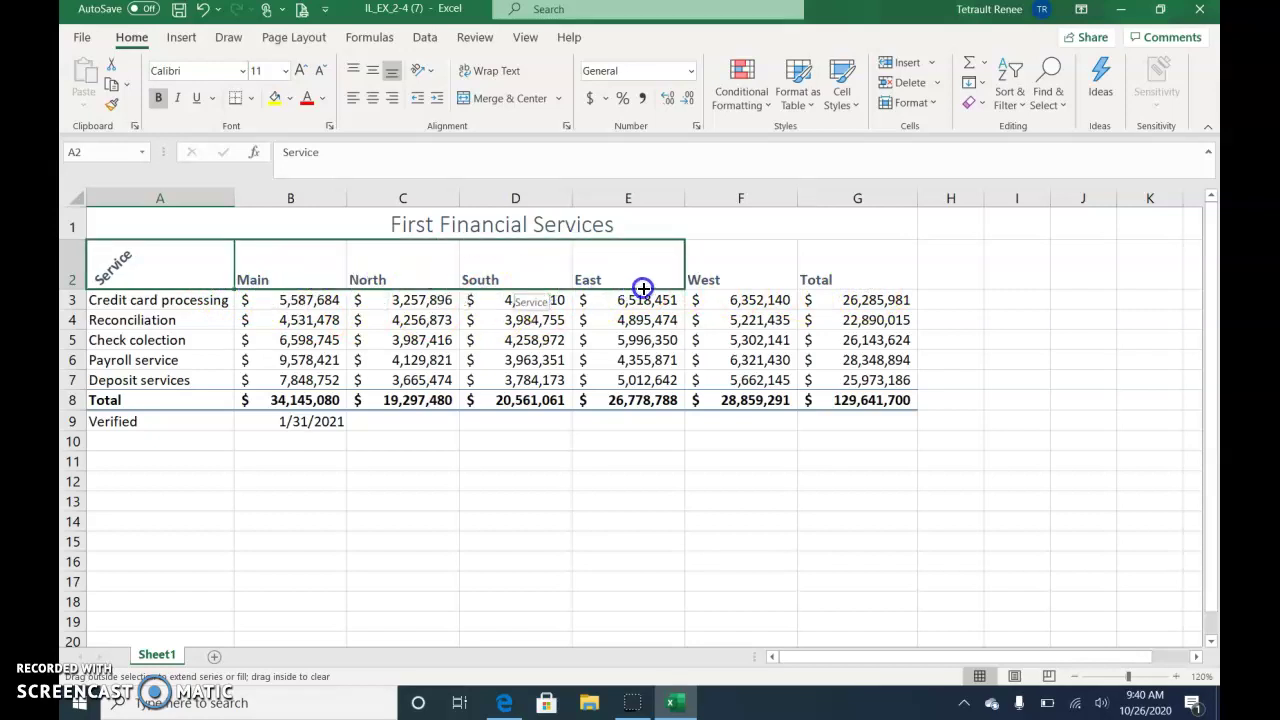
left_click_drag(736, 296, 902, 272)
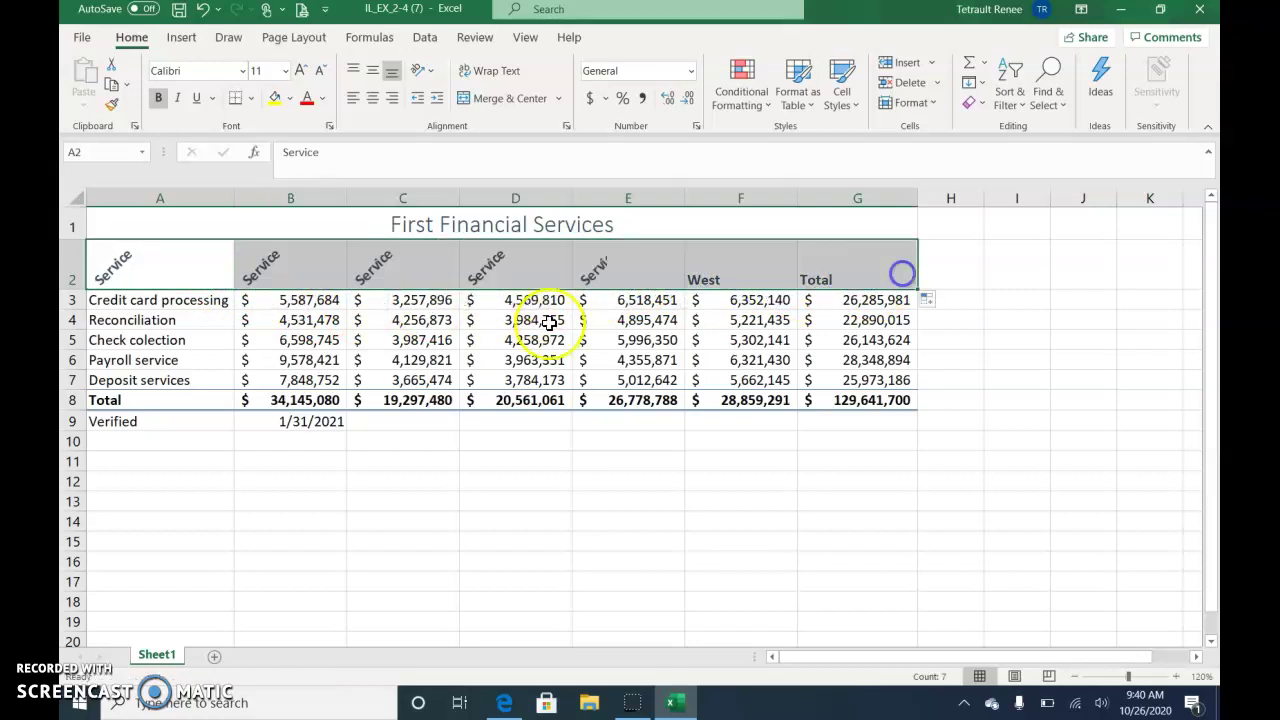
left_click(203, 9)
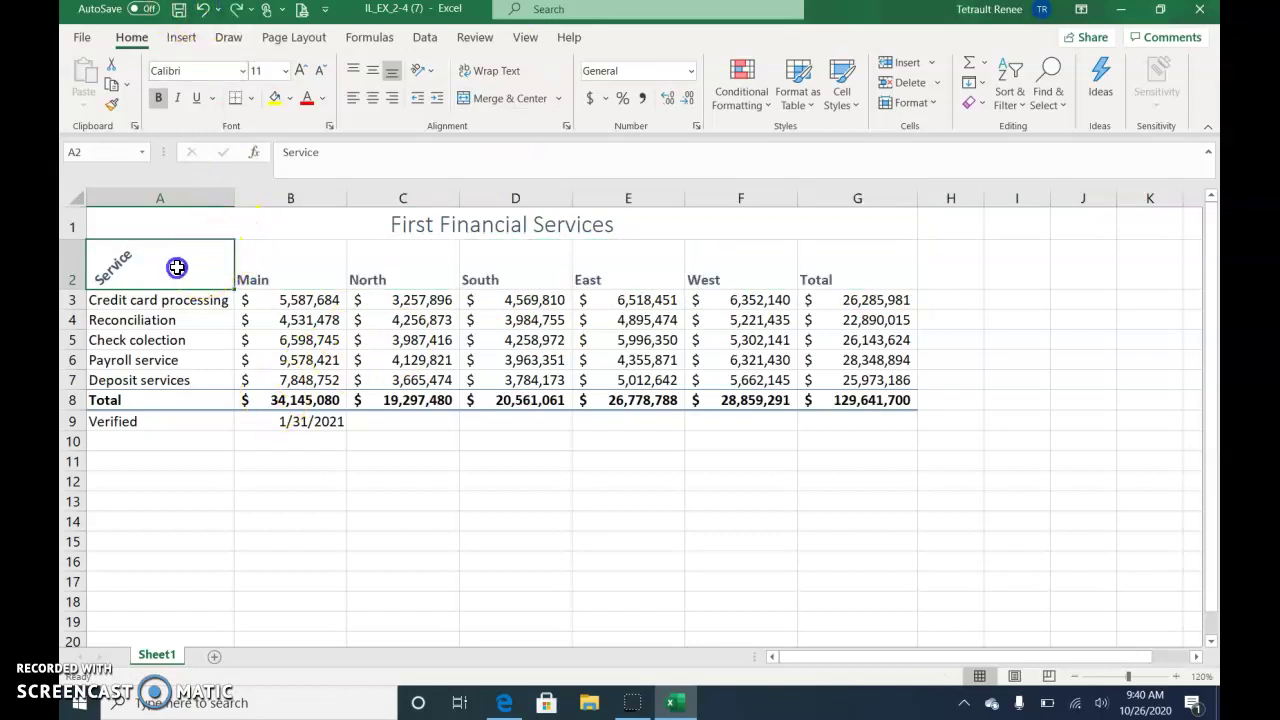
- Copy the rotated formatting of A2 onto the headings in B2:G2 with Format Painter
left_click(114, 106)
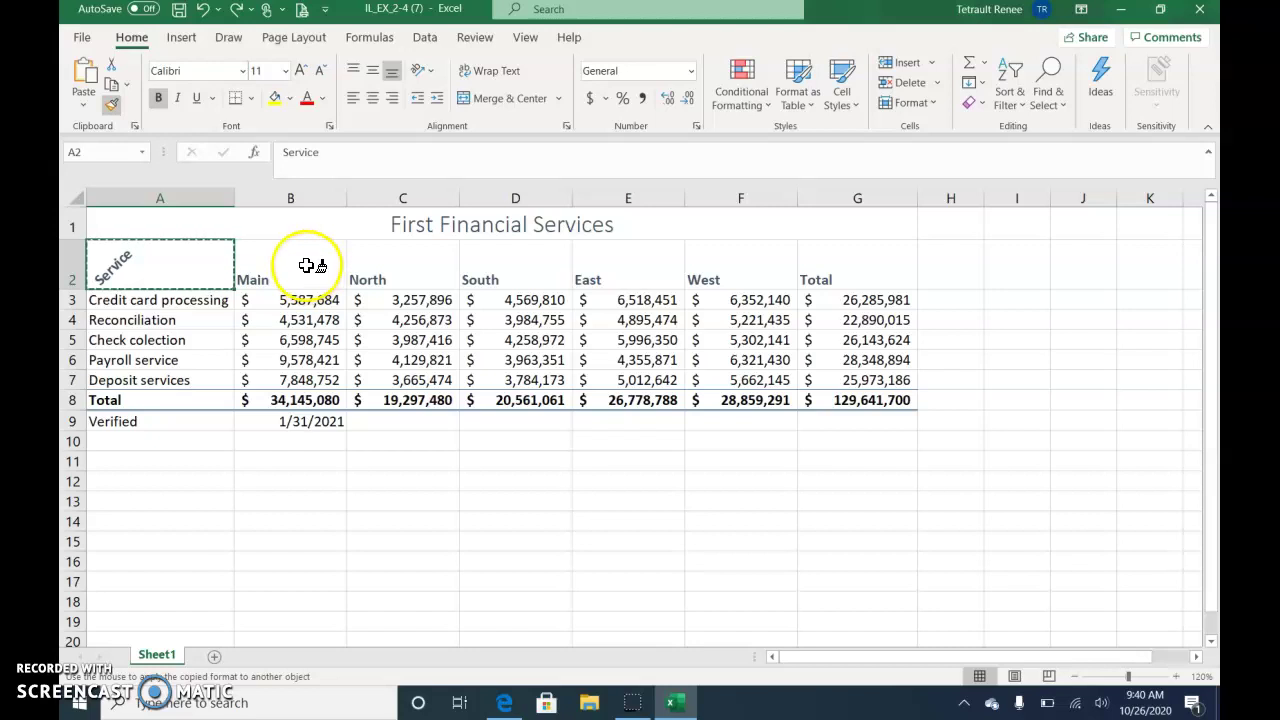
mouse_move(300, 265)
left_mouse_down()
mouse_move(323, 249)
mouse_move(846, 280)
mouse_move(857, 292)
left_mouse_up()
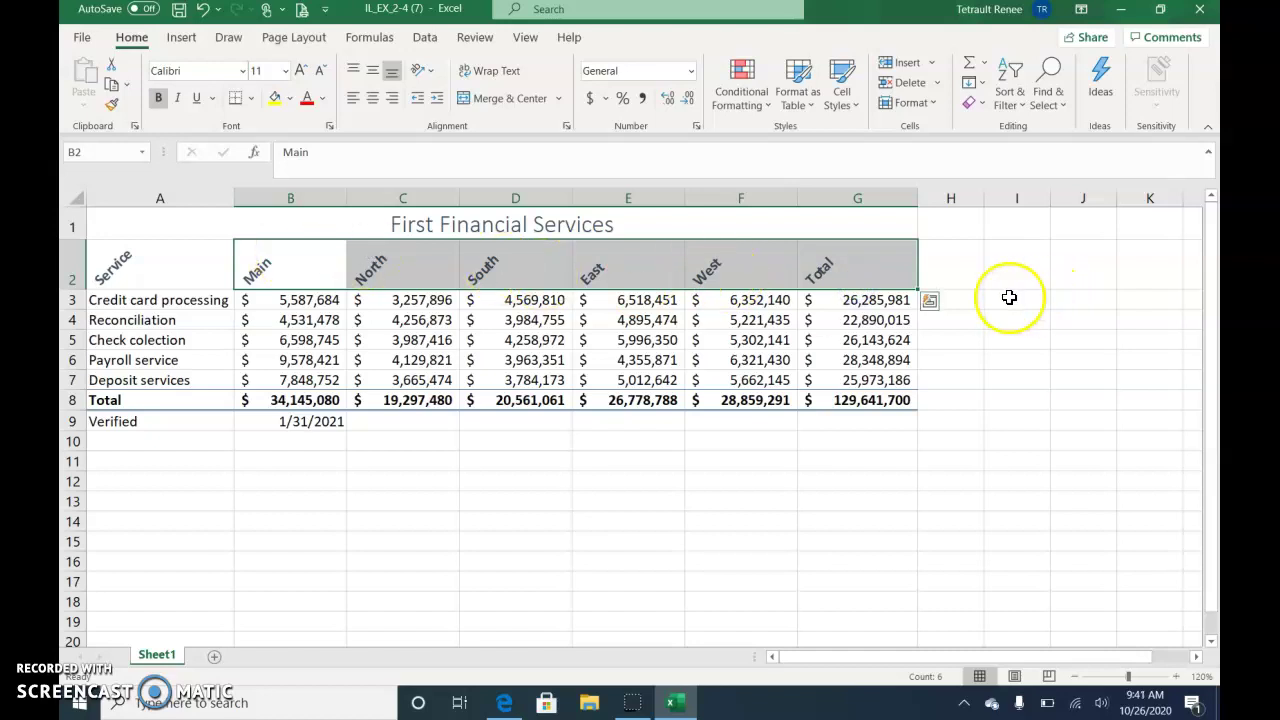
- Undo the copied heading formatting and the orientation changes on the Service label, back to unrotated text
left_click(203, 10)
left_click(203, 10)
left_click(203, 10)
left_click(203, 10)
left_click(203, 10)
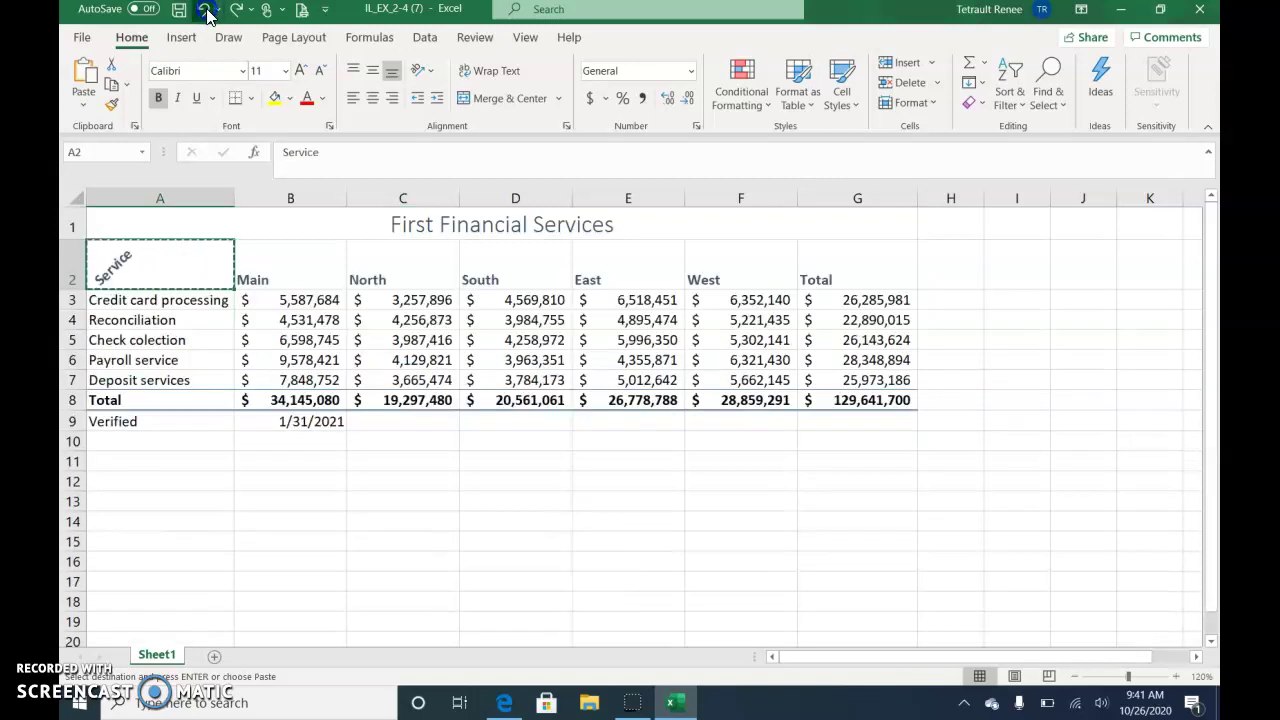
left_click(203, 10)
left_click(203, 10)
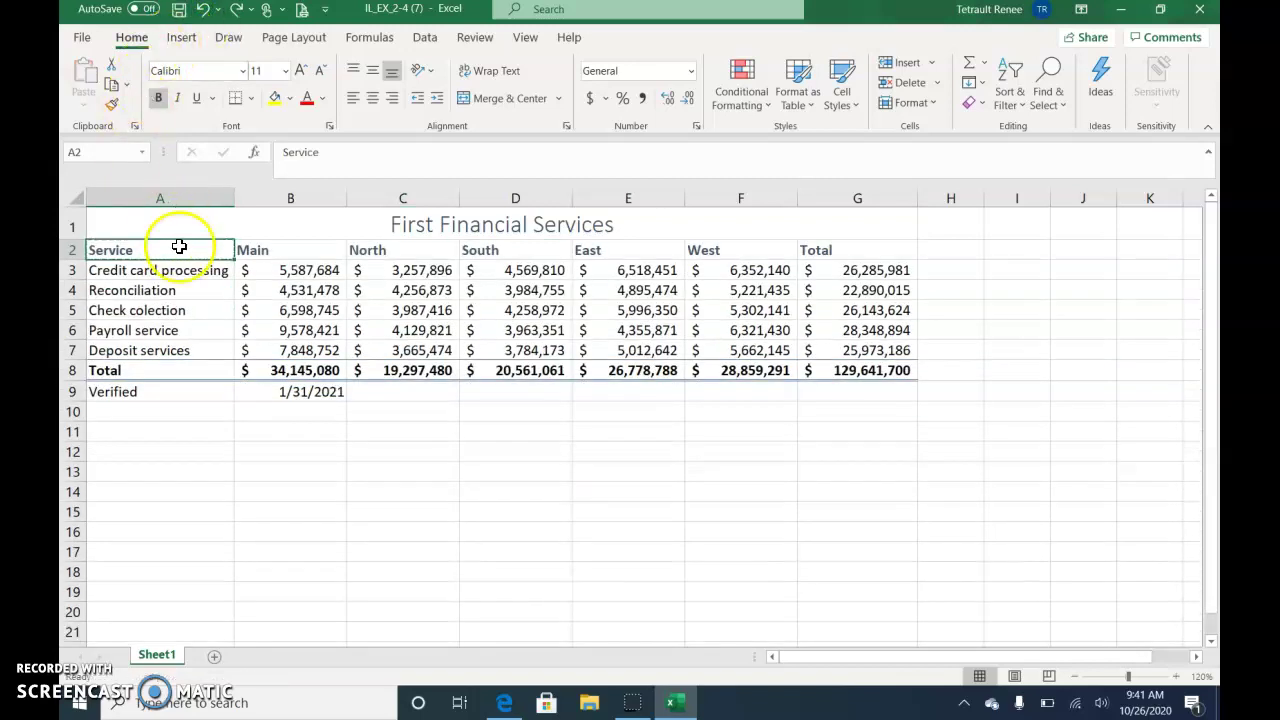
- Rotate all the headings in A2:G2 with the Angle Counterclockwise orientation
left_click_drag(260, 259, 833, 247)
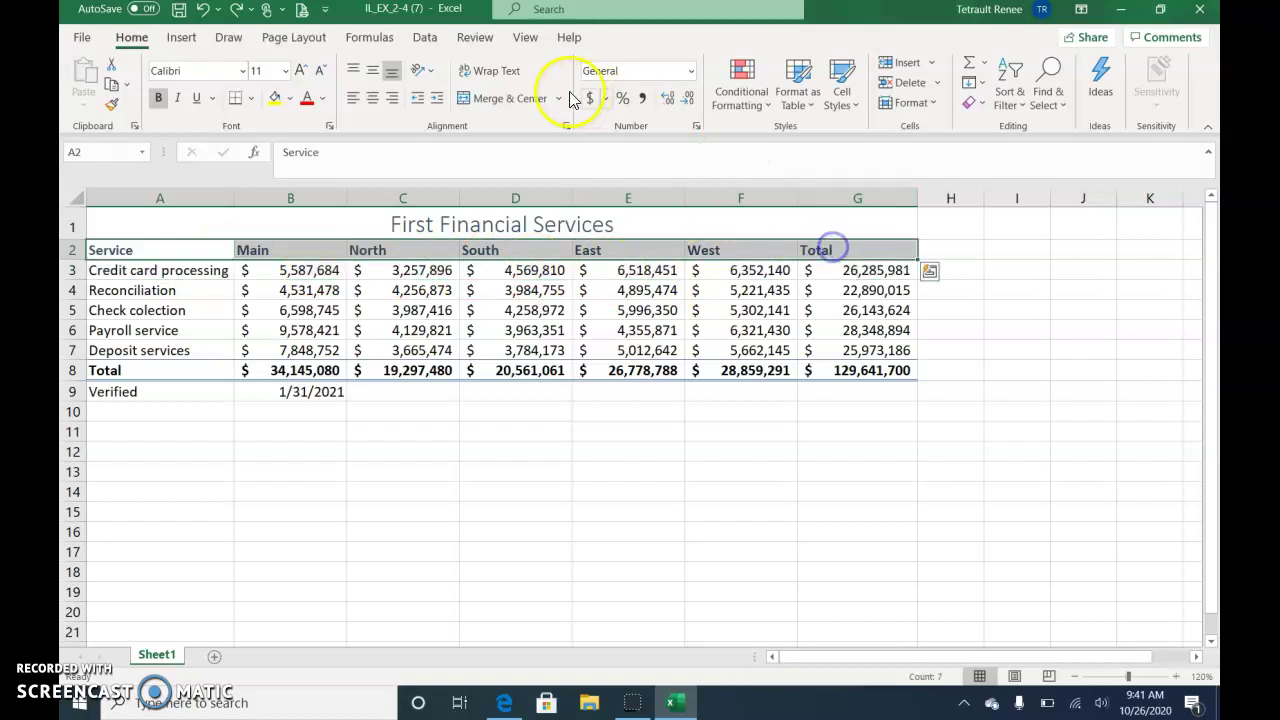
left_click(422, 72)
left_click(450, 100)
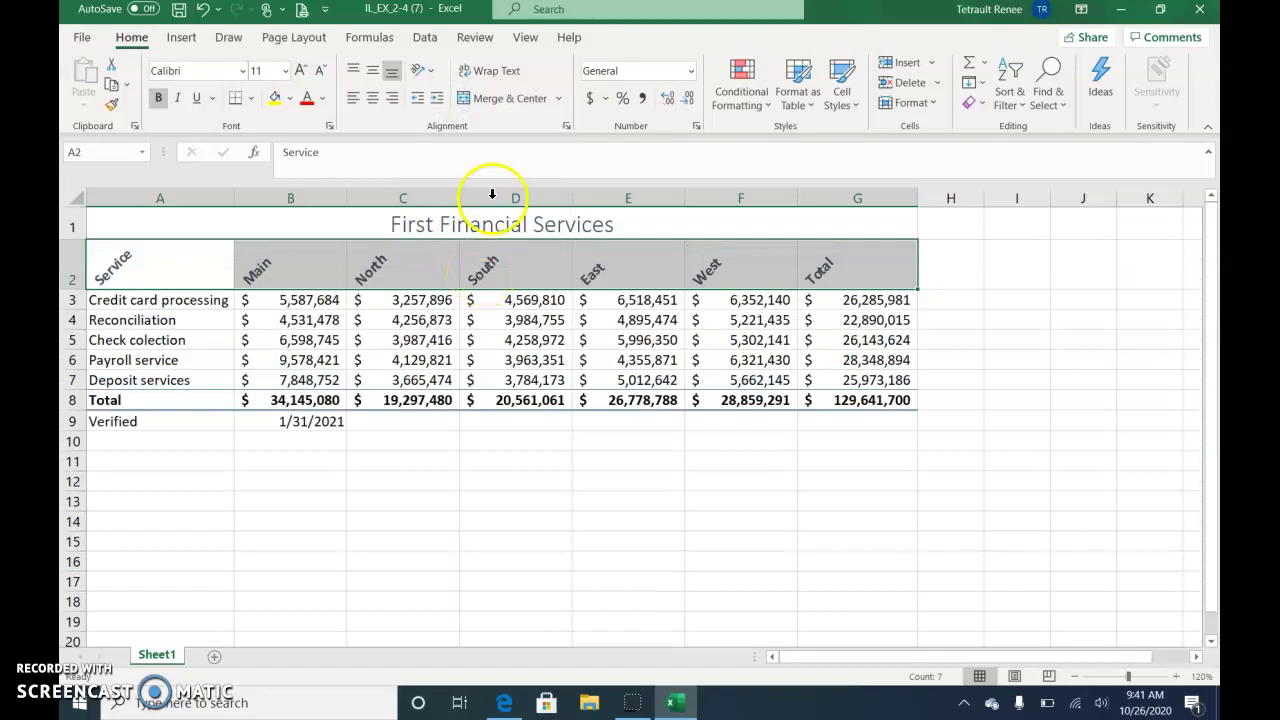
- Middle-align the headings in A2:G2 vertically and center them horizontally
left_click(373, 75)
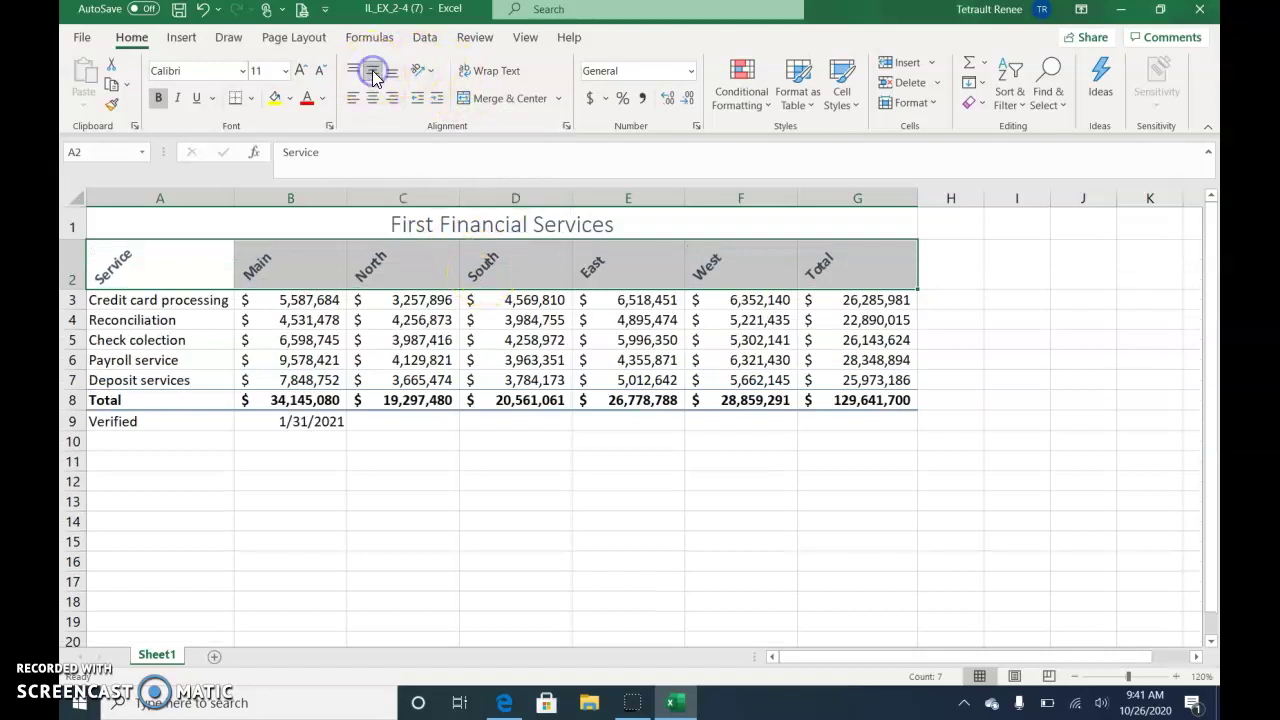
left_click(373, 99)
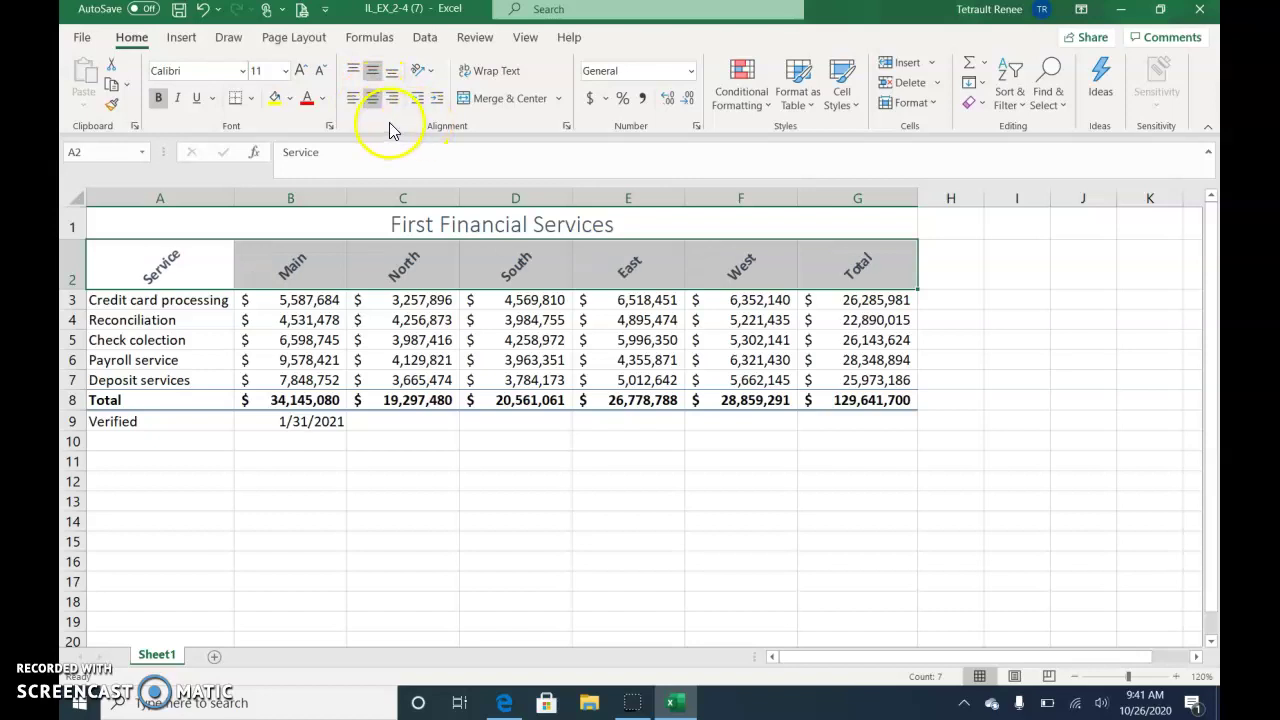
left_click(149, 476)
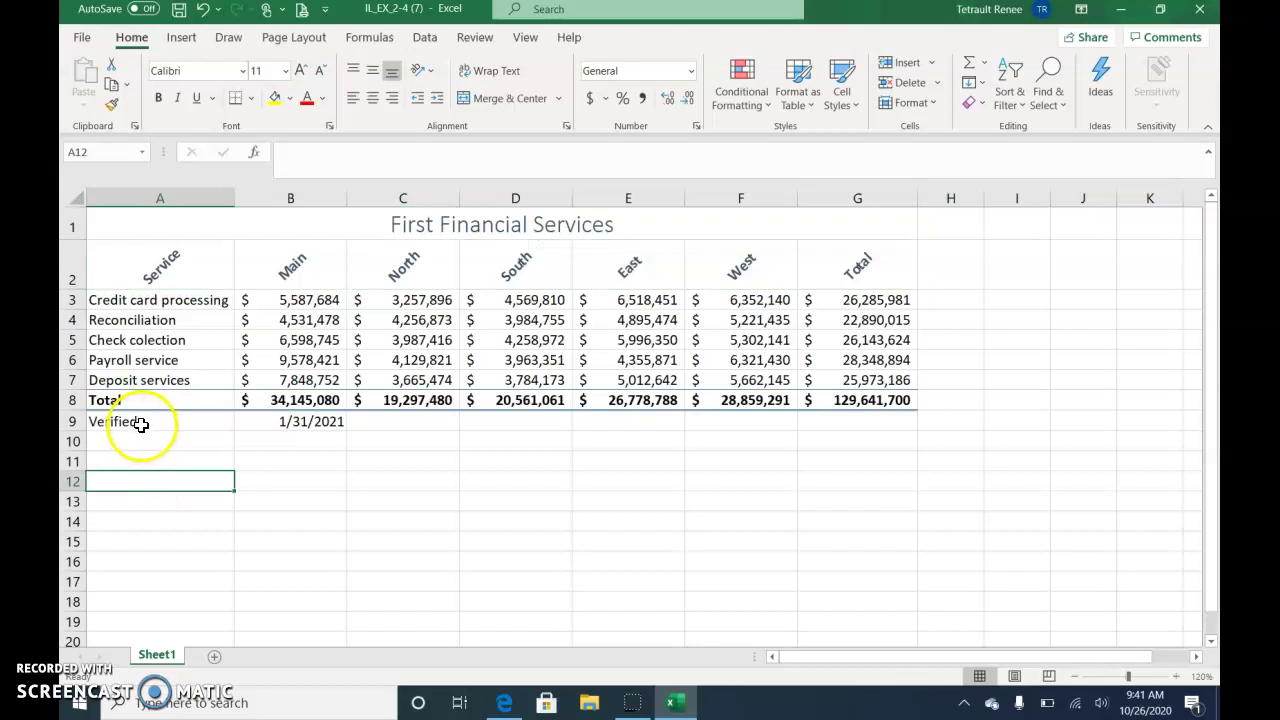
- Fill the Verified label and date in A9:B9 with the lightest tint of Blue-Gray, Text 2
left_click_drag(141, 425, 276, 423)
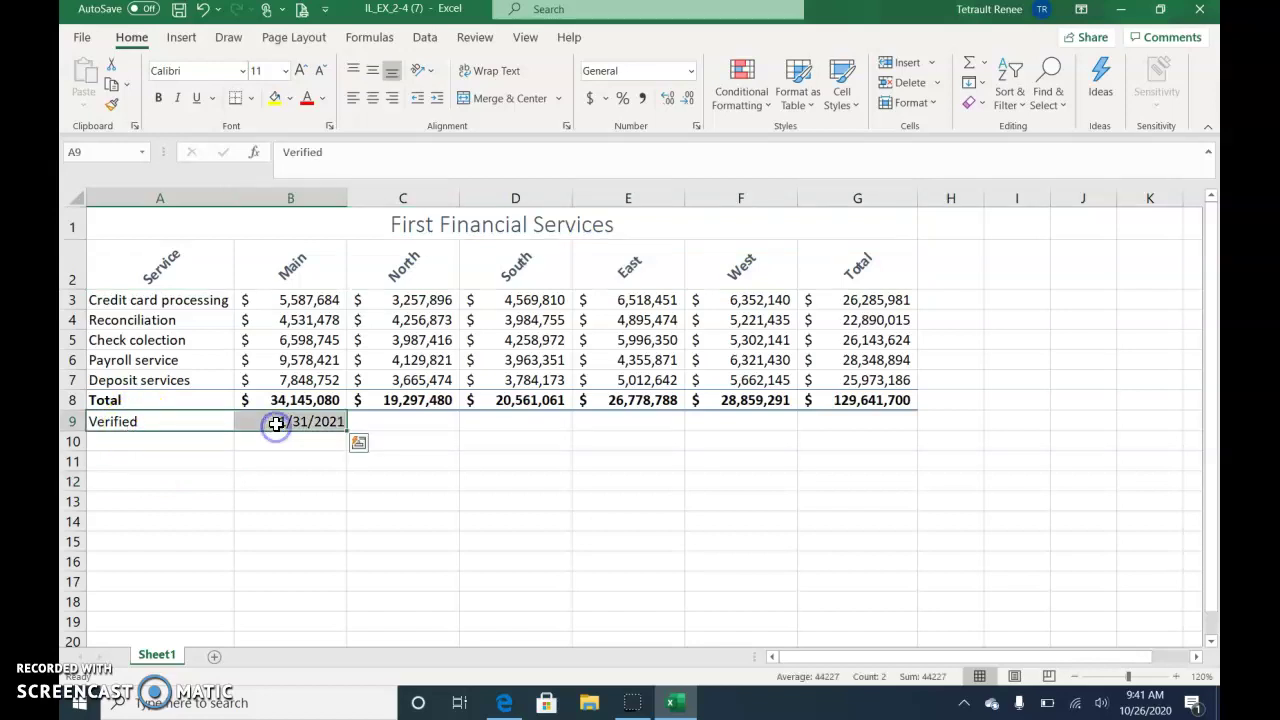
left_click(290, 100)
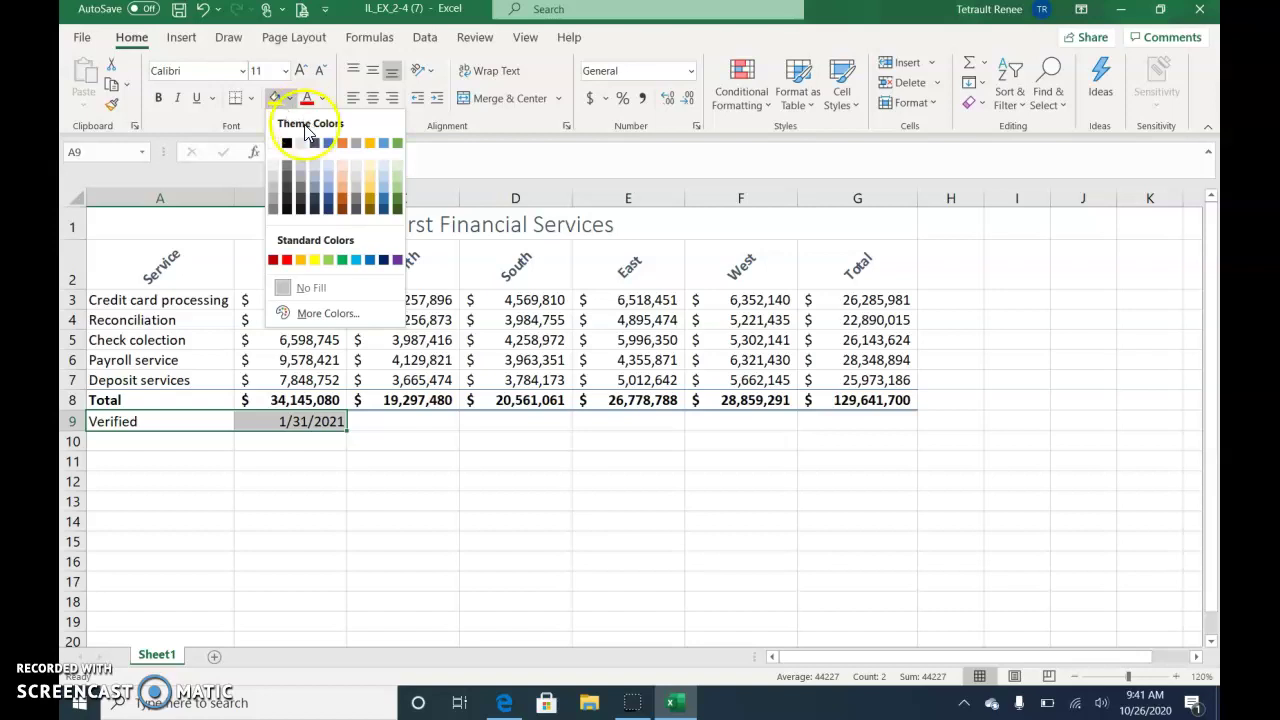
left_click(313, 144)
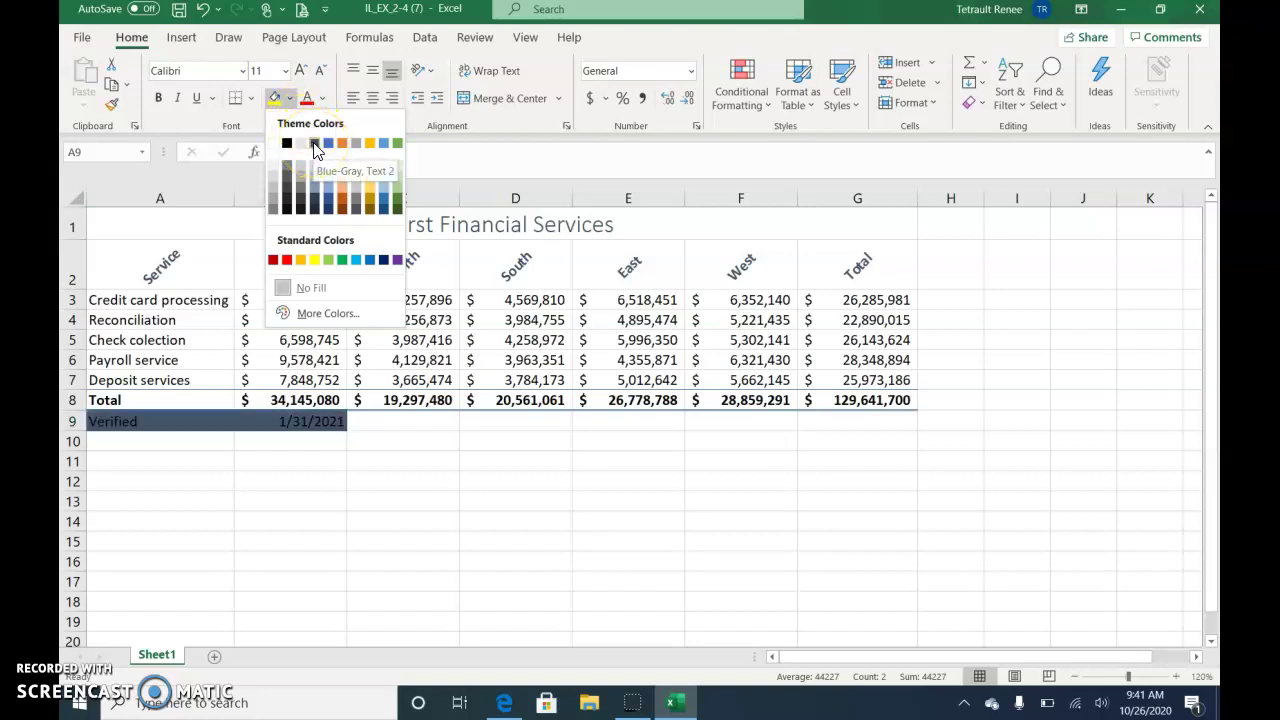
left_click(316, 167)
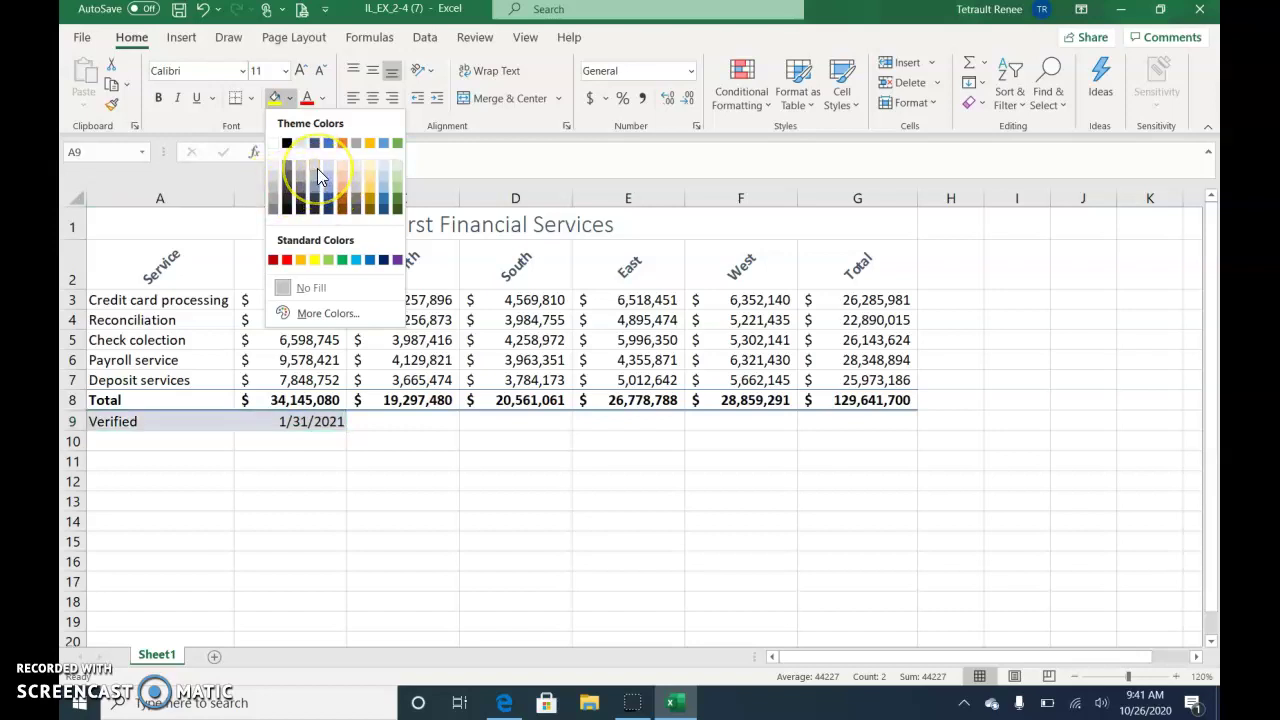
left_click(317, 168)
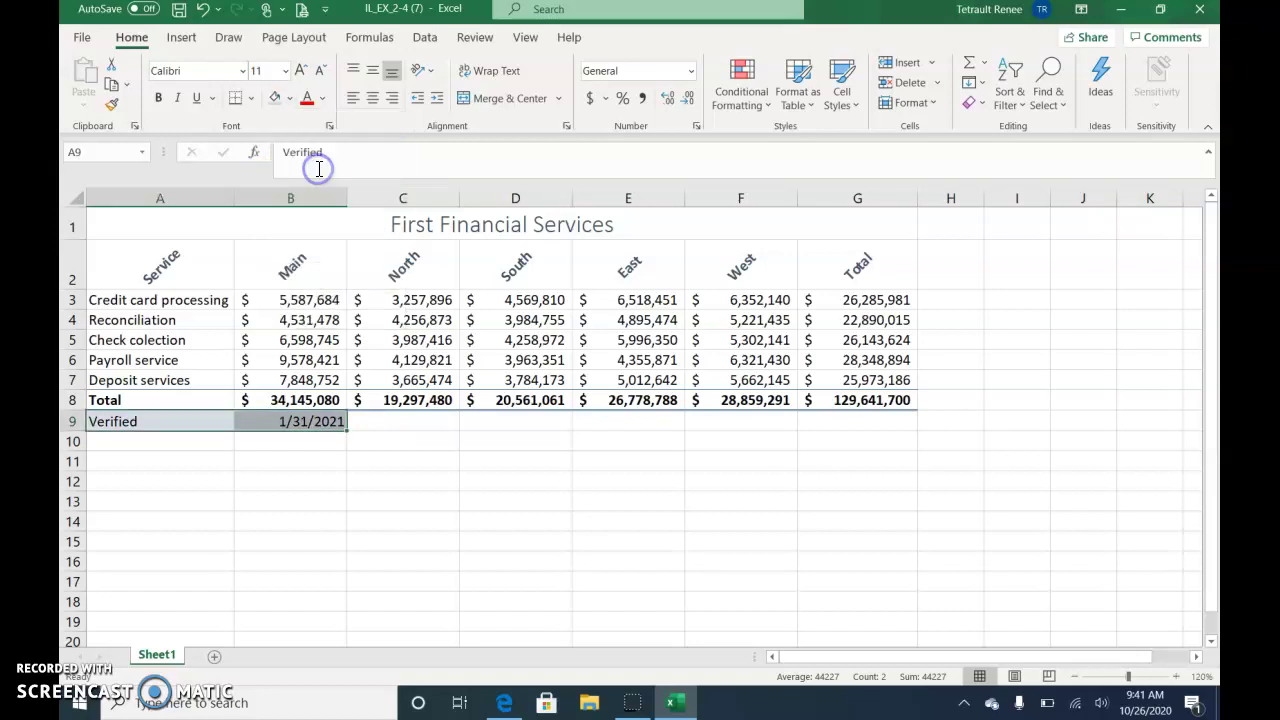
- Set the font color of A9:B9 to a darker shade of Blue, Accent 1
left_click(323, 99)
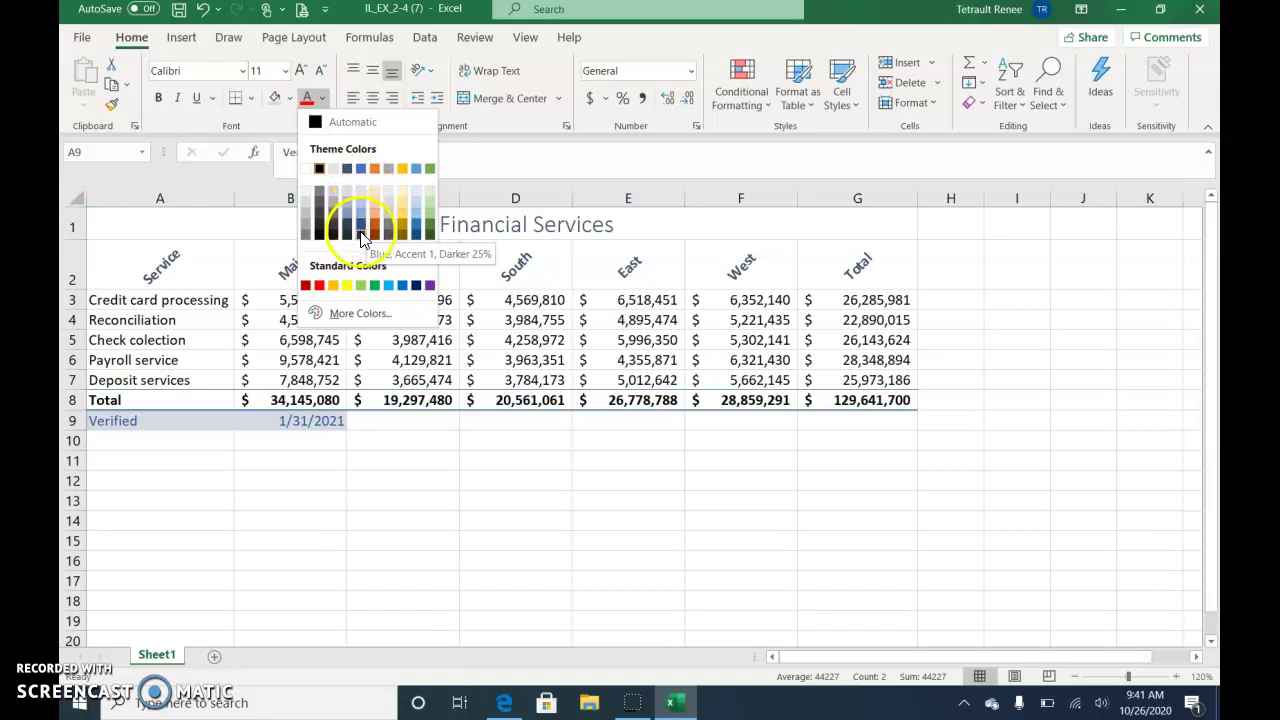
key("Escape")
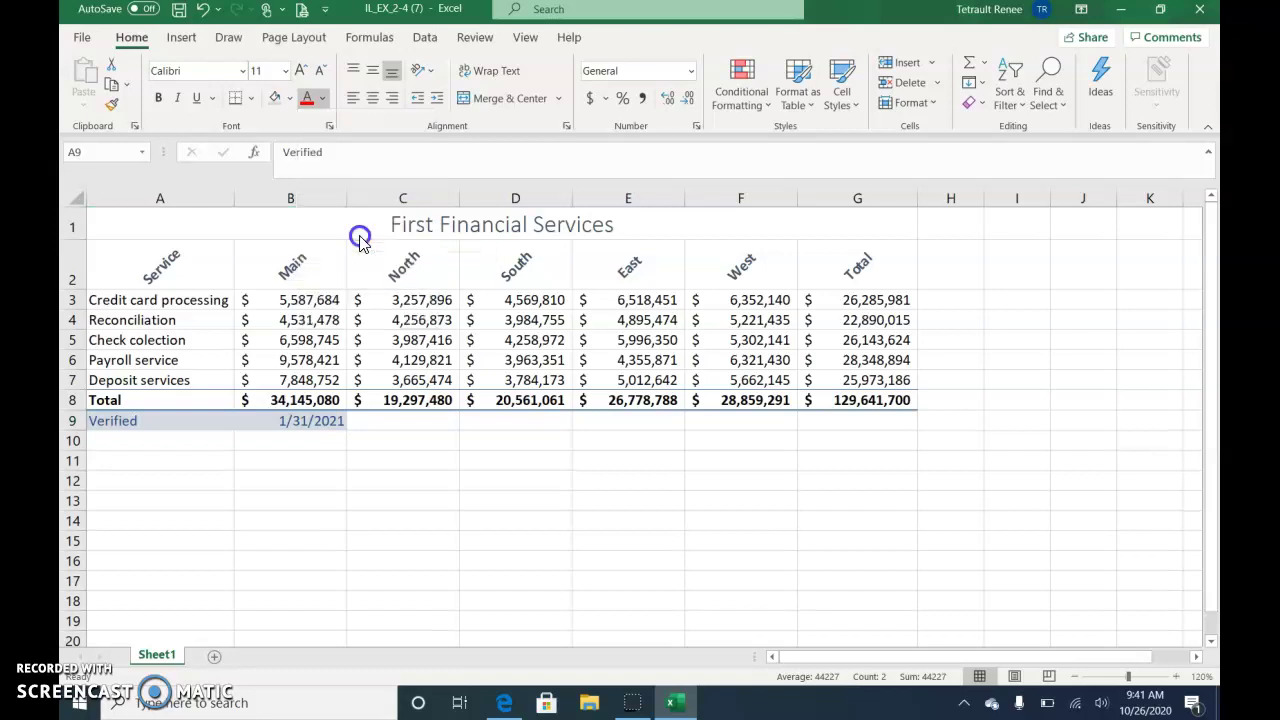
left_click(333, 429)
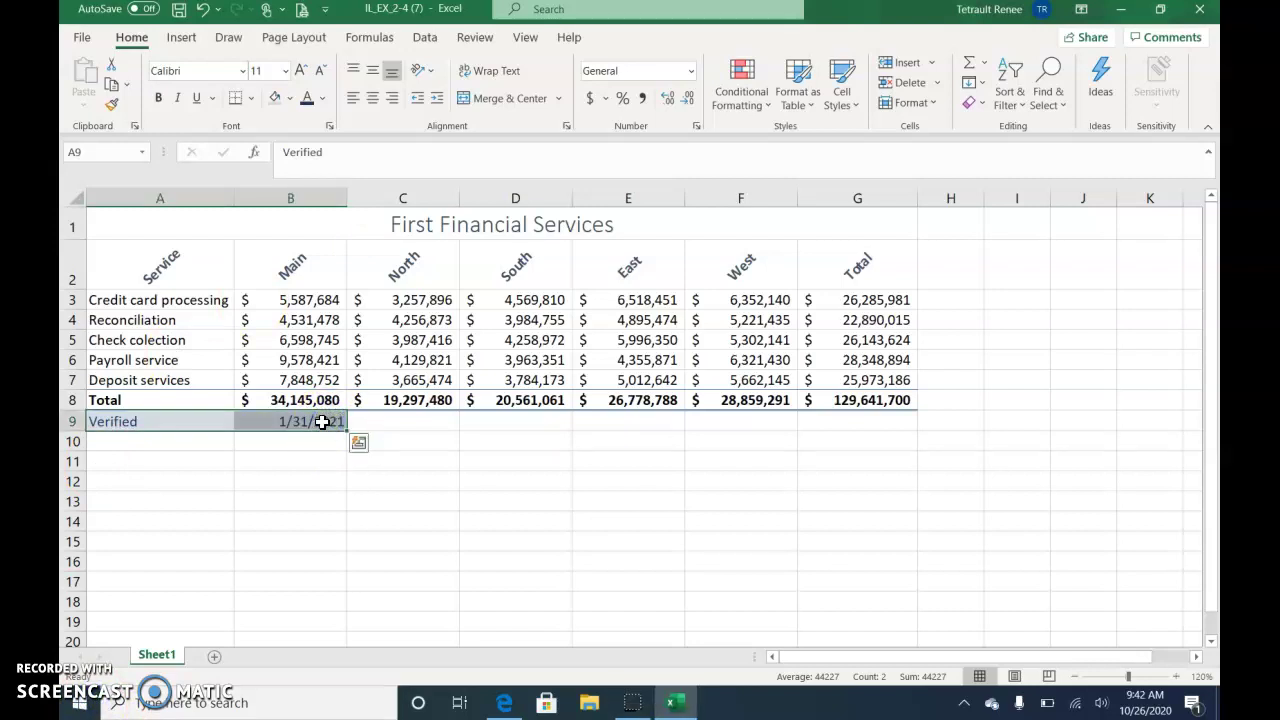
- Format the verification date in B9 with the 14-Mar-12 date type
left_click(320, 423)
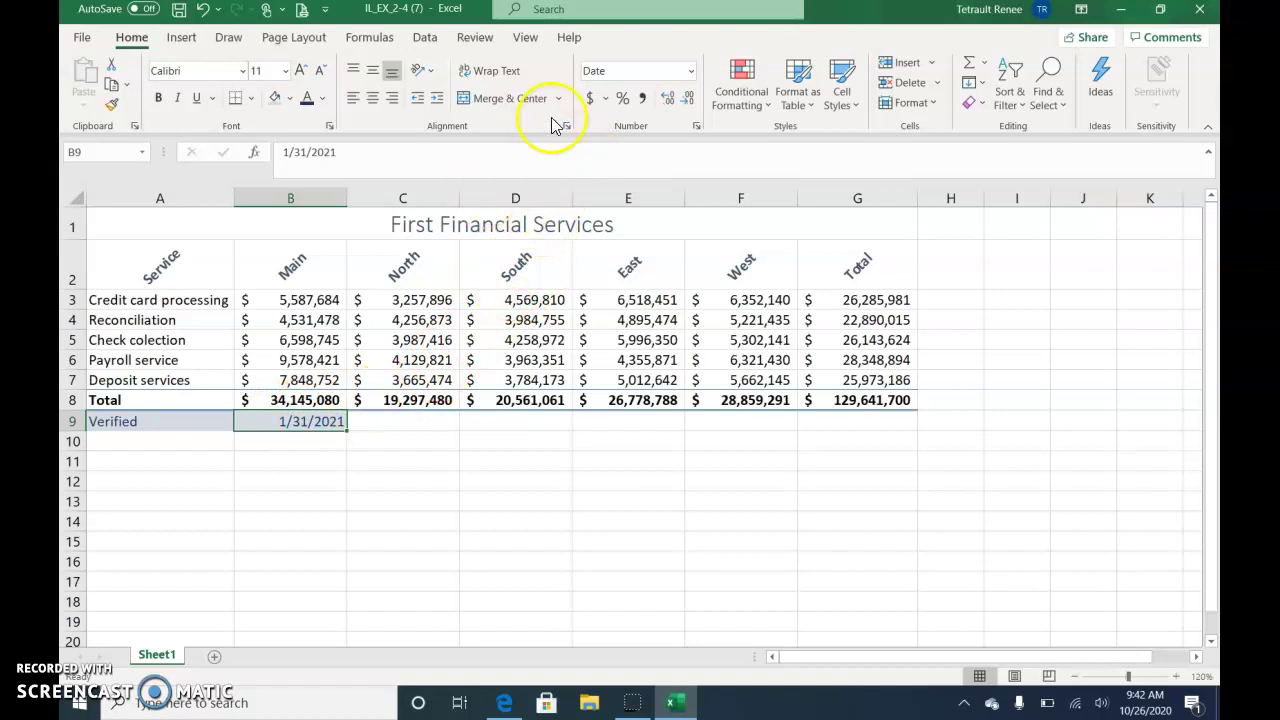
left_click(690, 80)
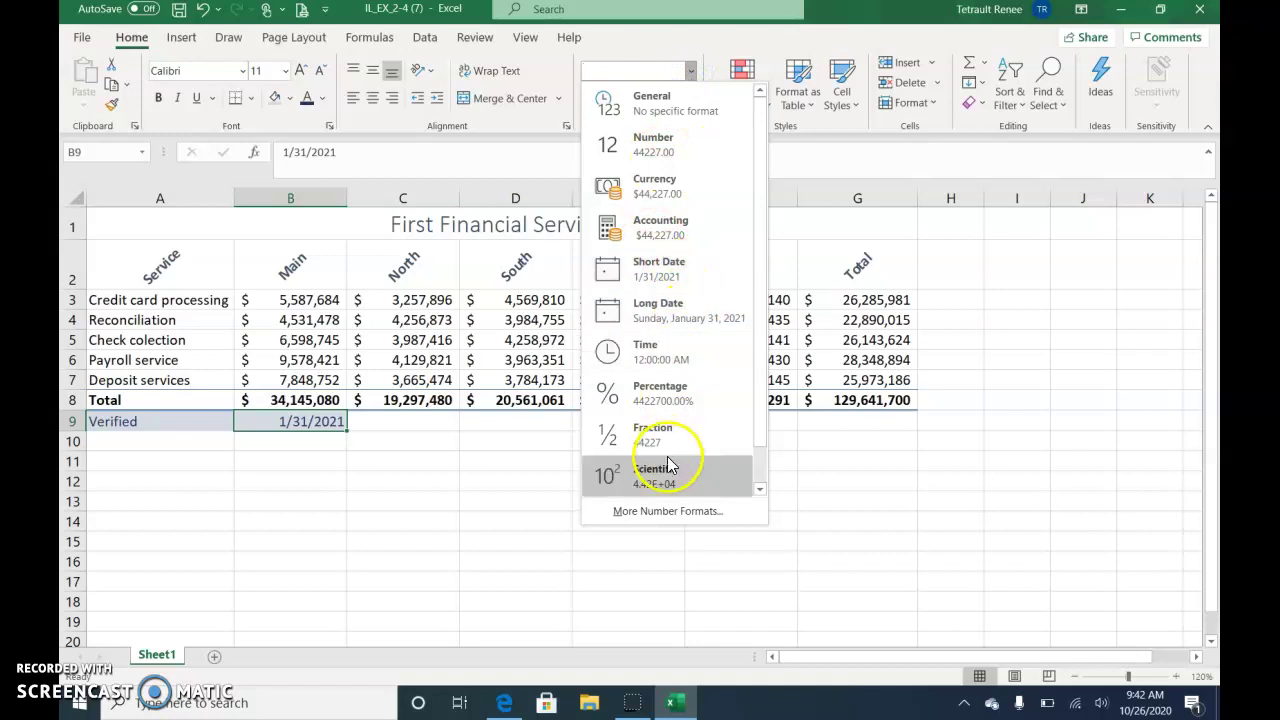
left_click(684, 515)
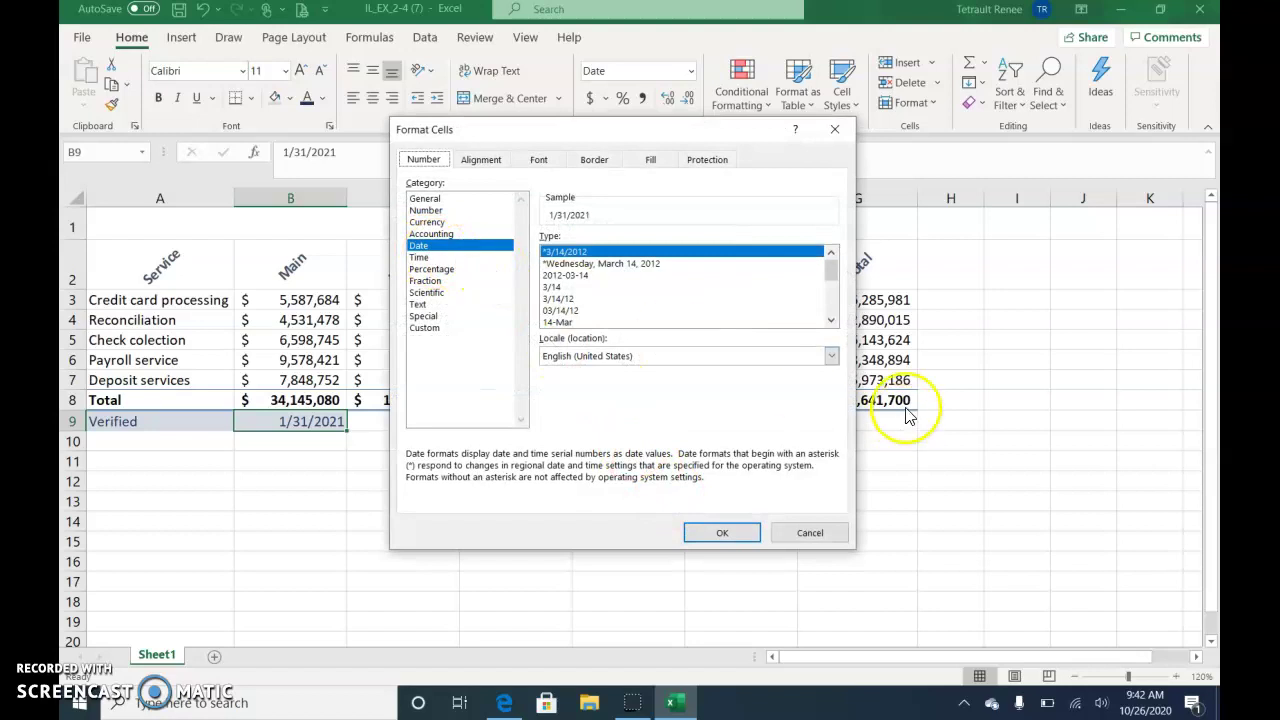
left_click(831, 320)
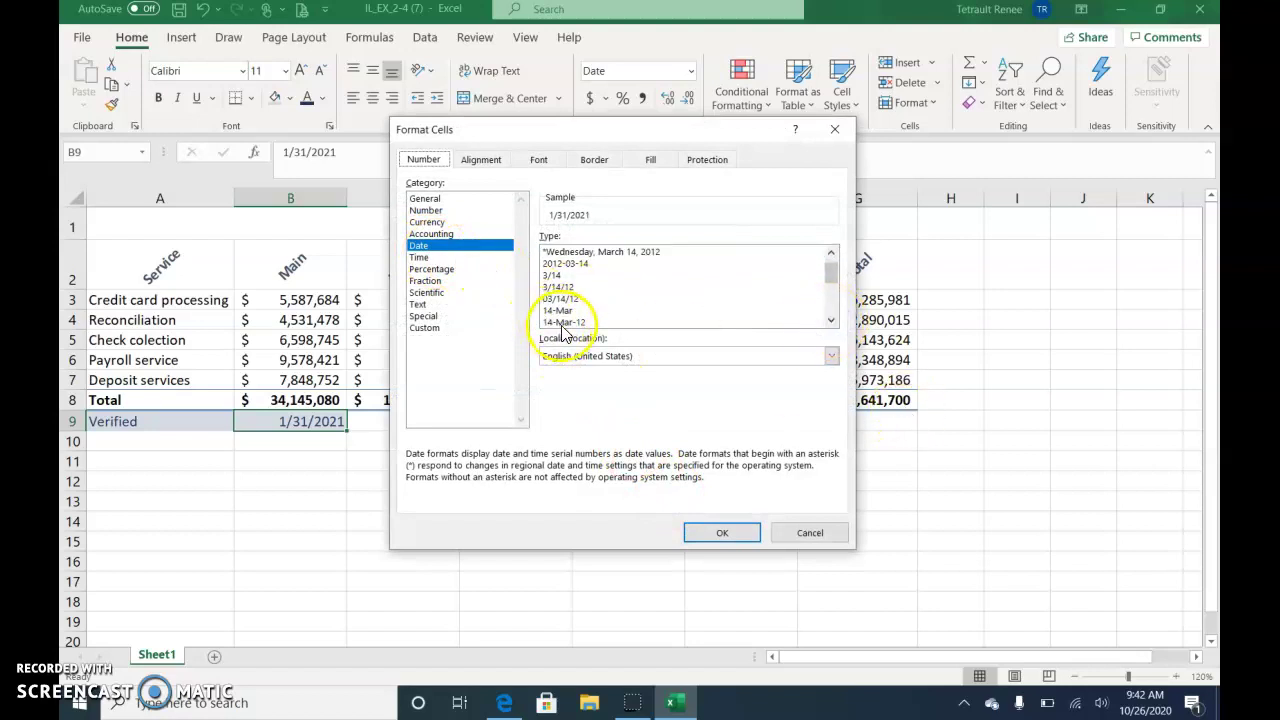
left_click(562, 322)
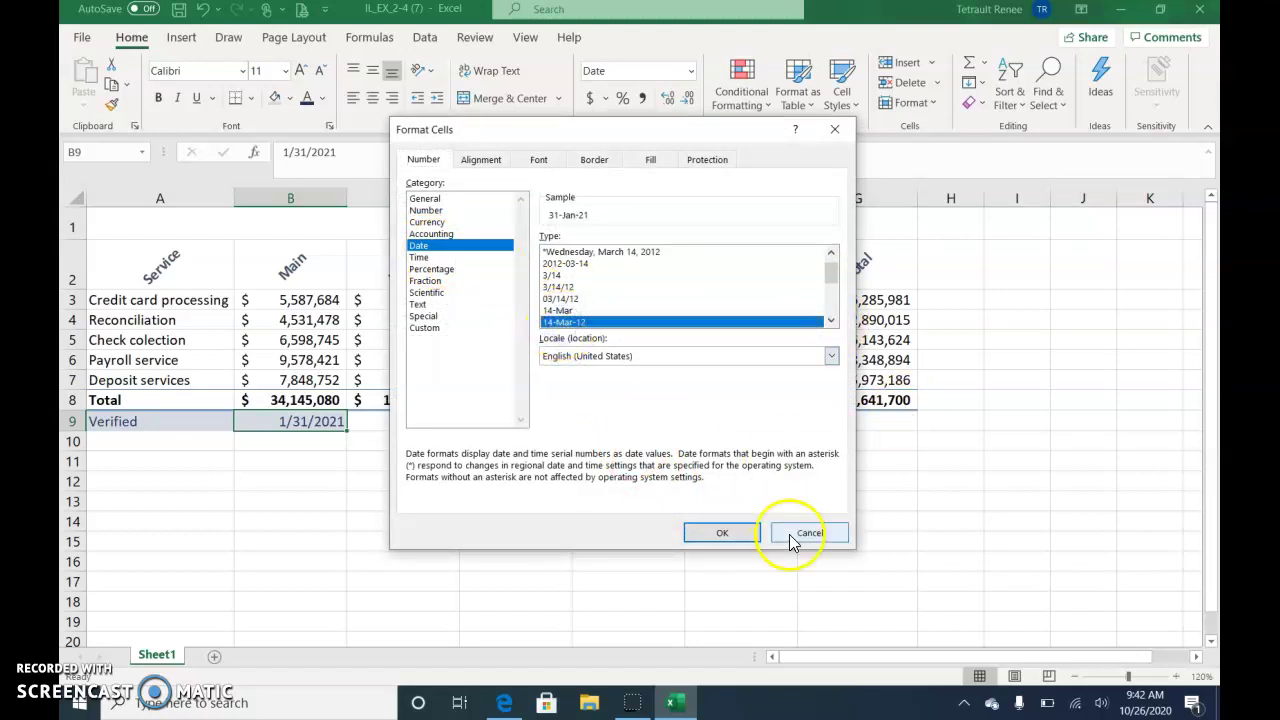
left_click(722, 533)
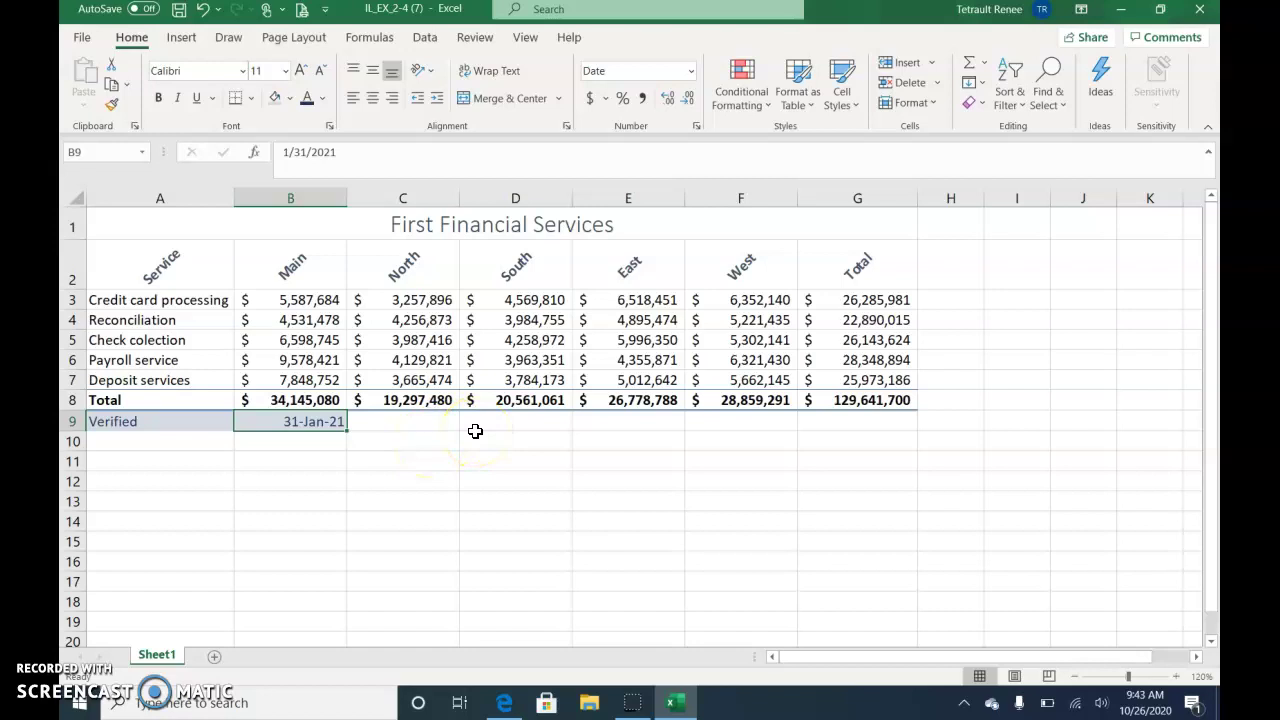
- Select the service totals and grand total in G3:G8
left_click(853, 301)
left_click_drag(853, 301, 853, 404)
left_click(97, 700)
left_click(860, 300)
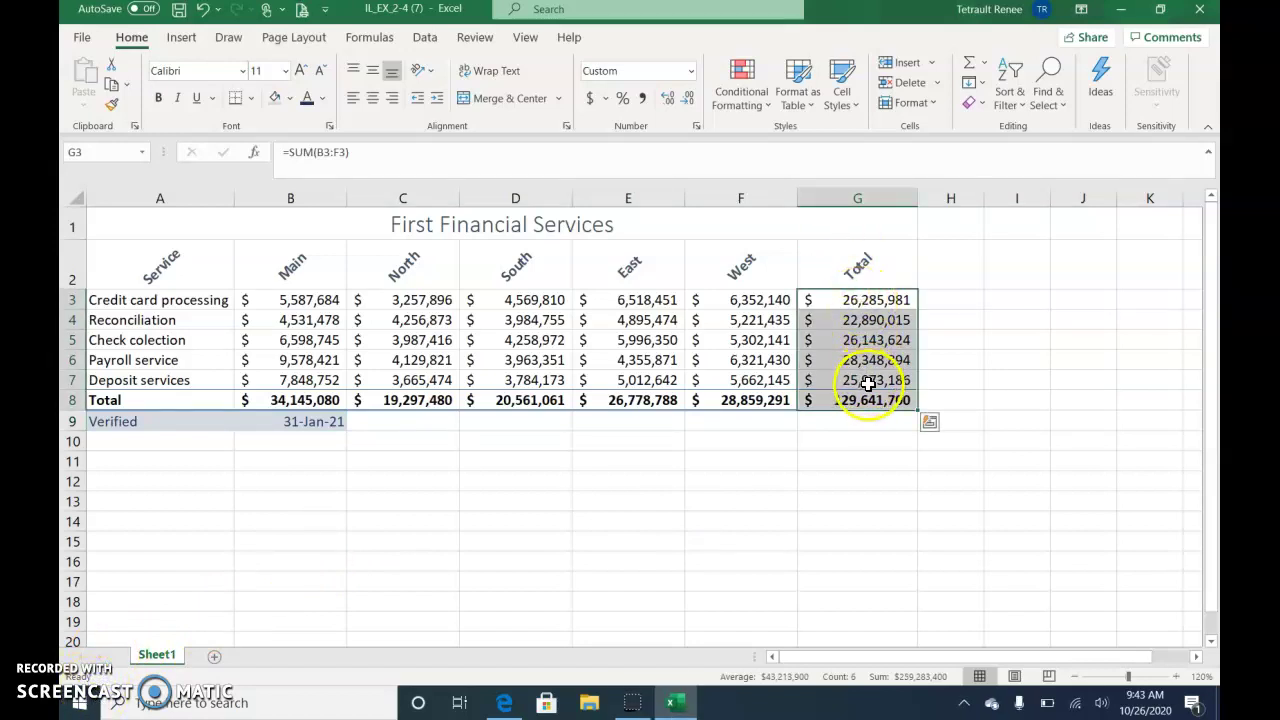
left_click(745, 90)
mouse_move(787, 147)
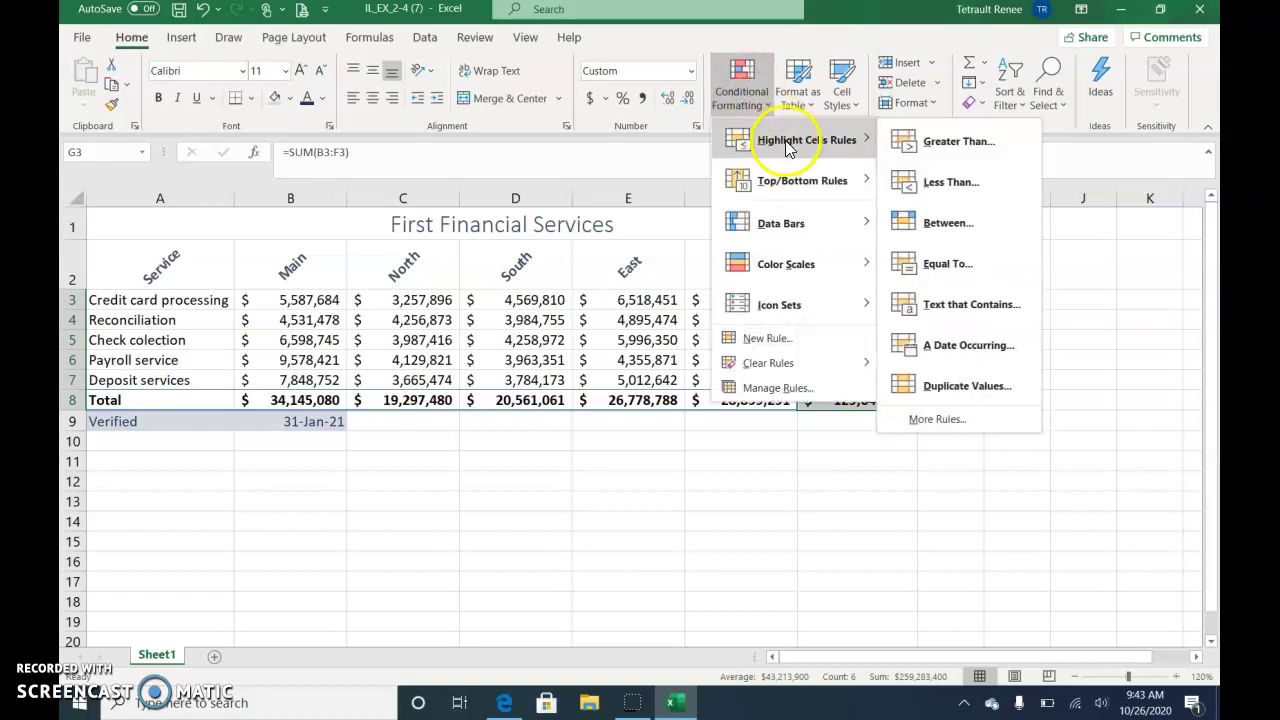
left_click(945, 182)
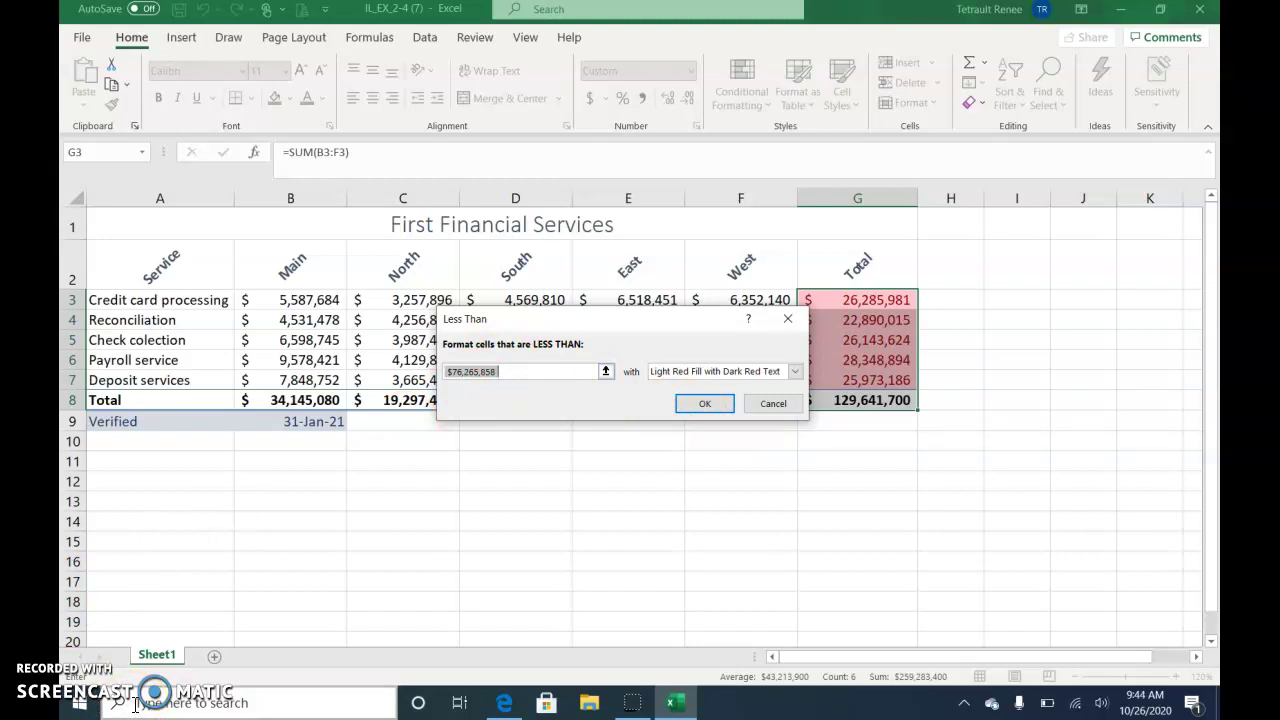
type("<")
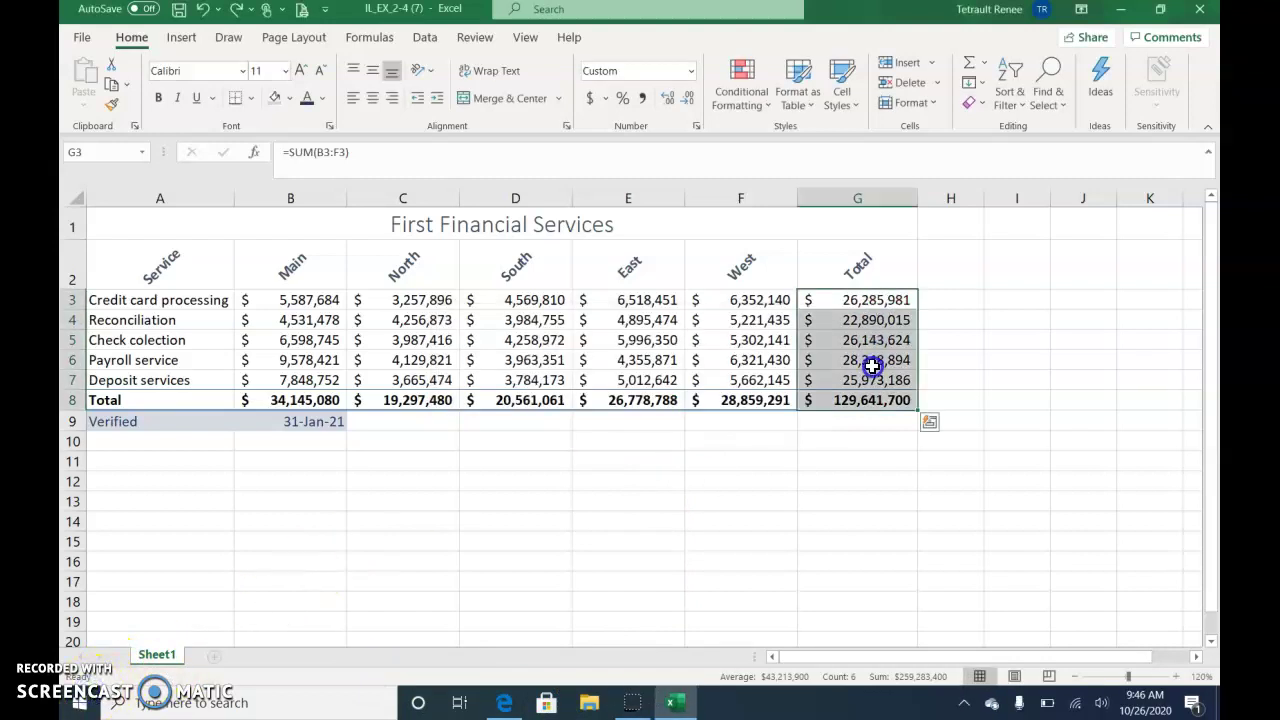
- Add a Less Than highlight rule to G3:G8 for values below 25000000, using Light Red Fill with Dark Red Text
left_click(748, 105)
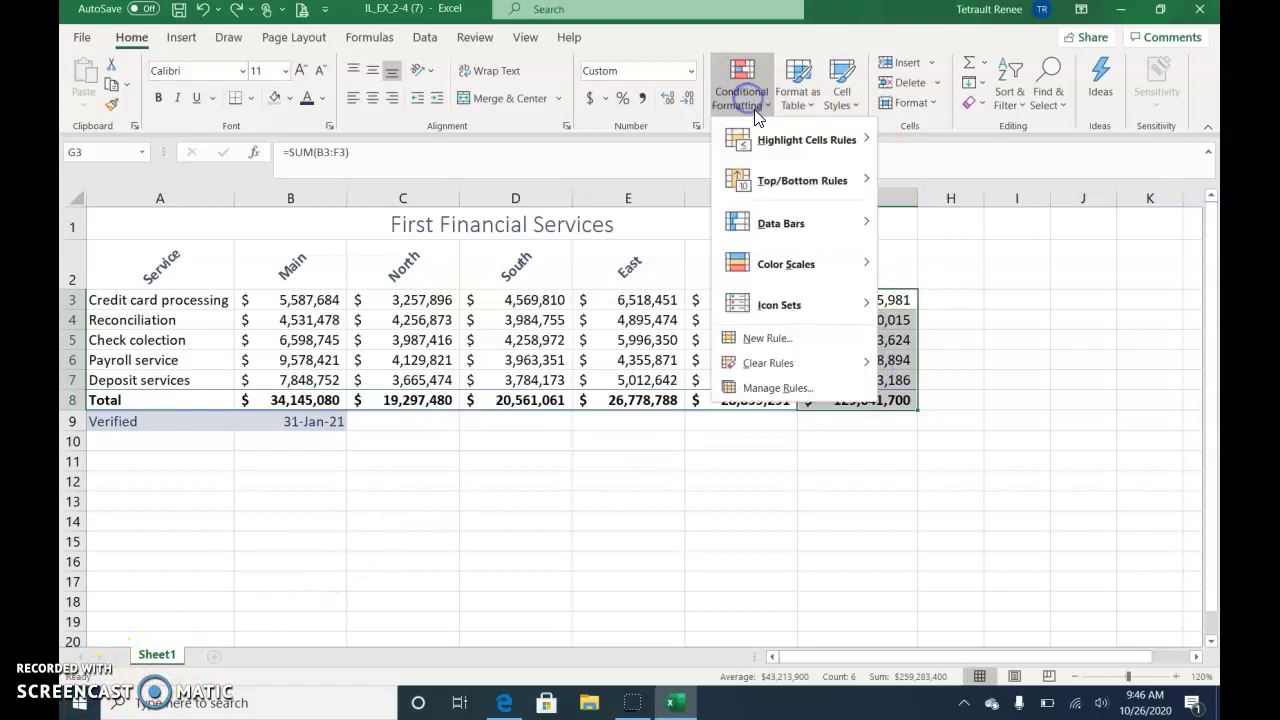
mouse_move(760, 140)
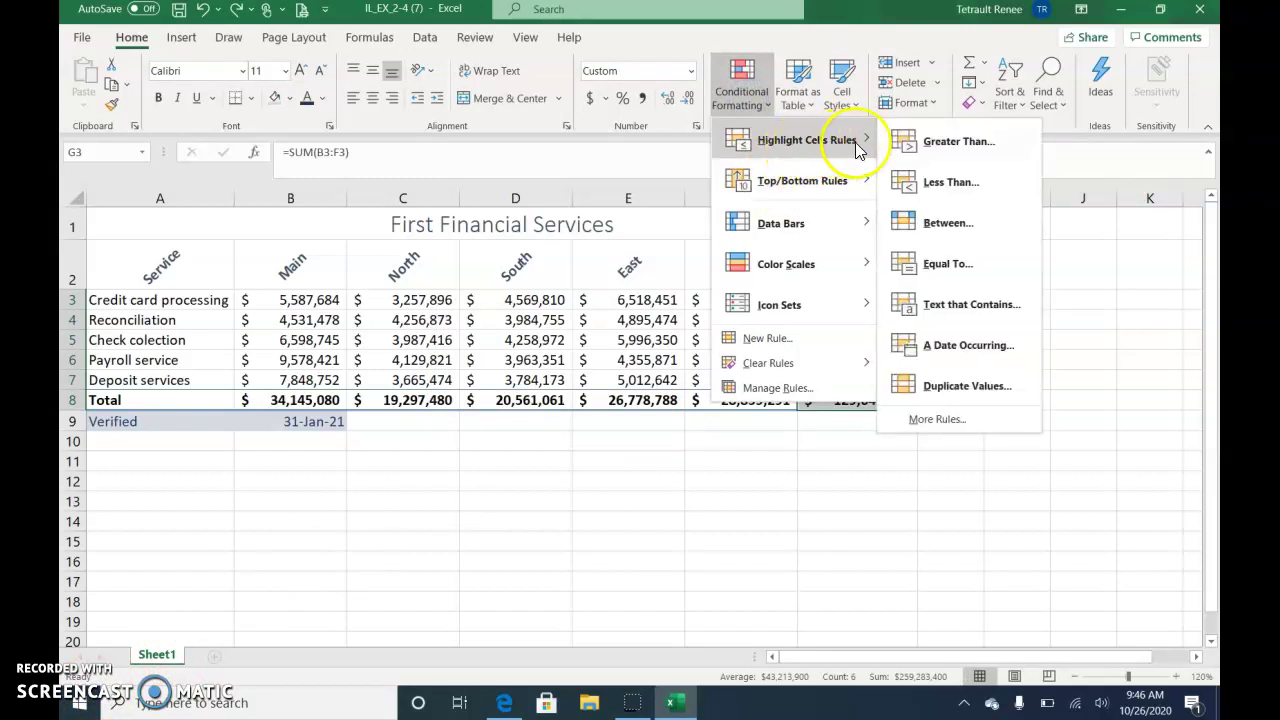
left_click(940, 182)
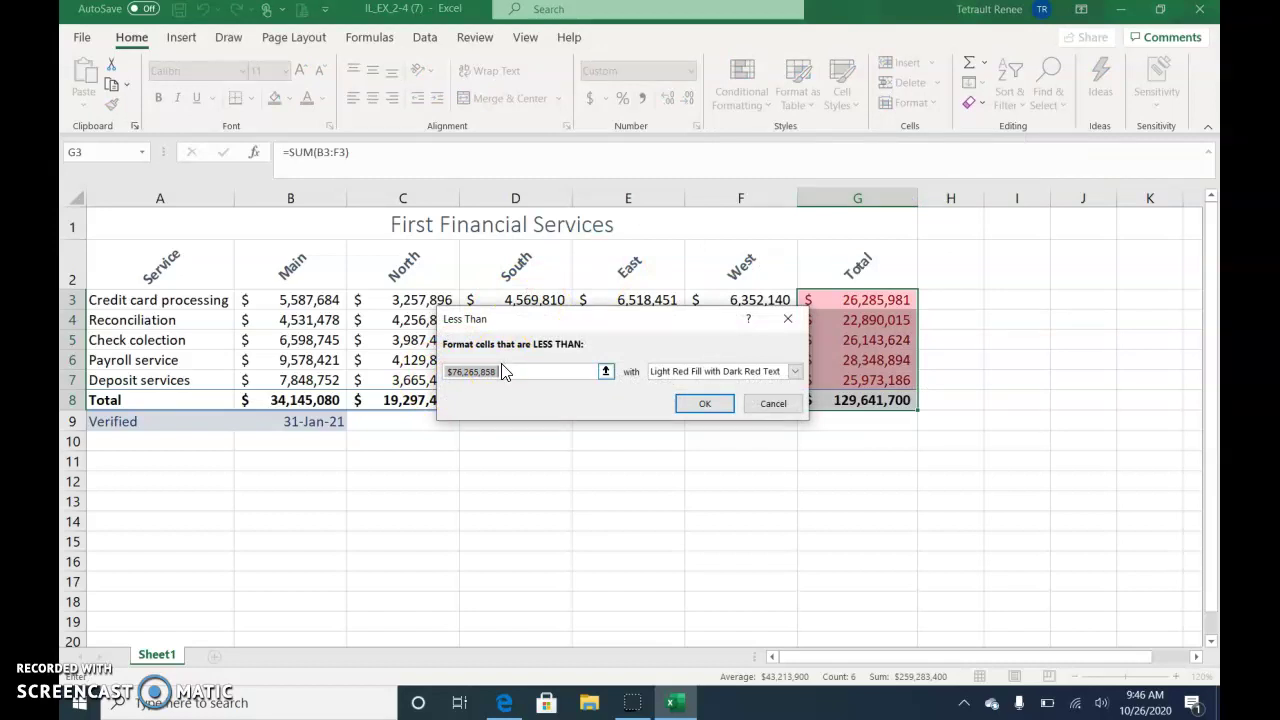
type("25")
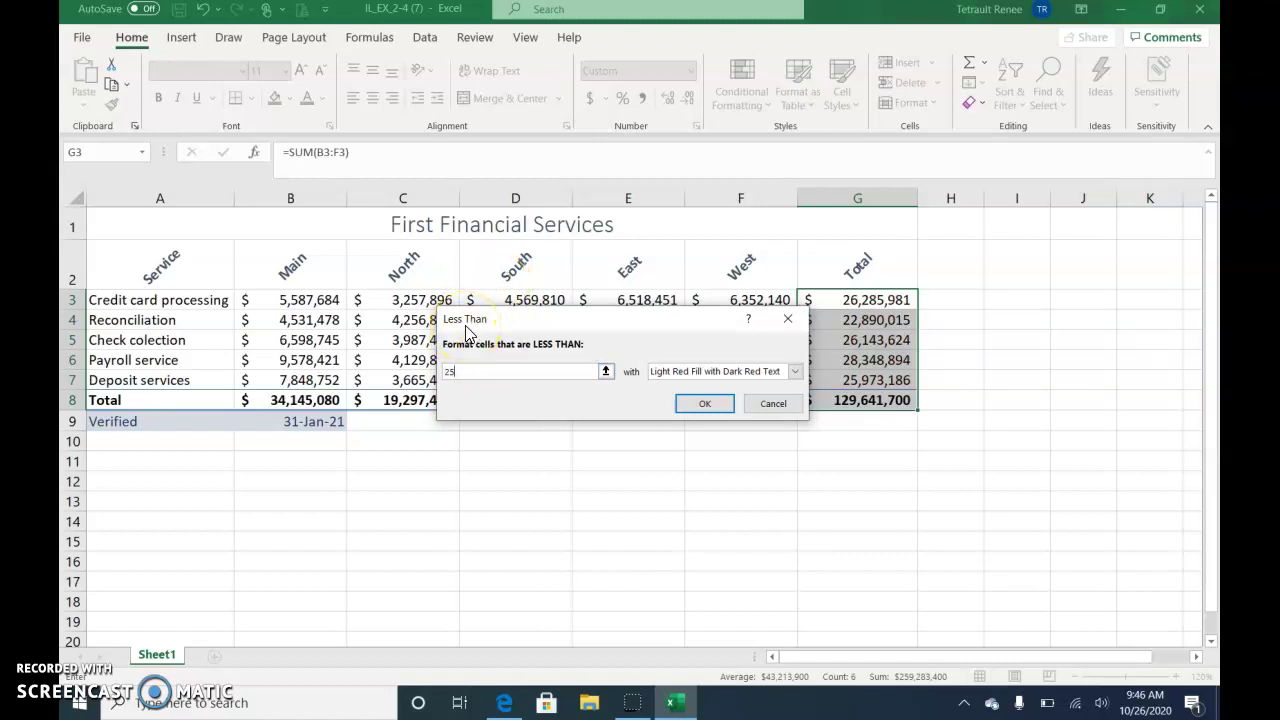
type("000000")
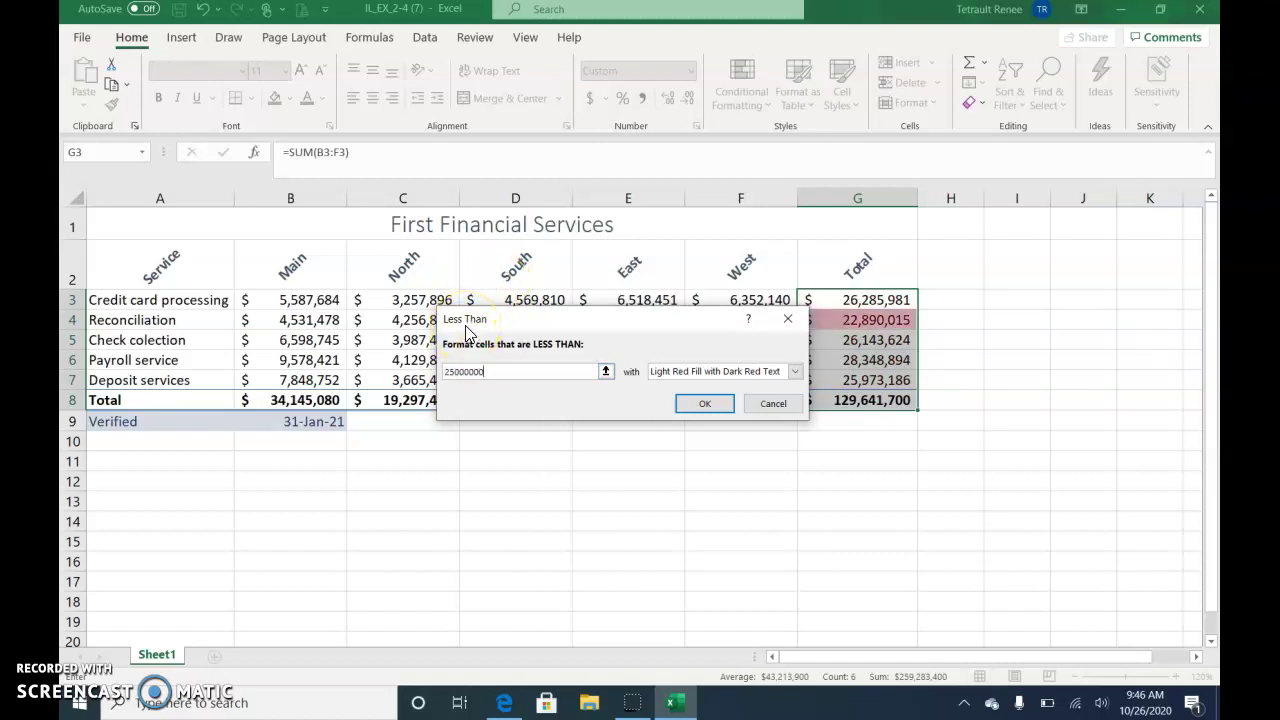
left_click(730, 402)
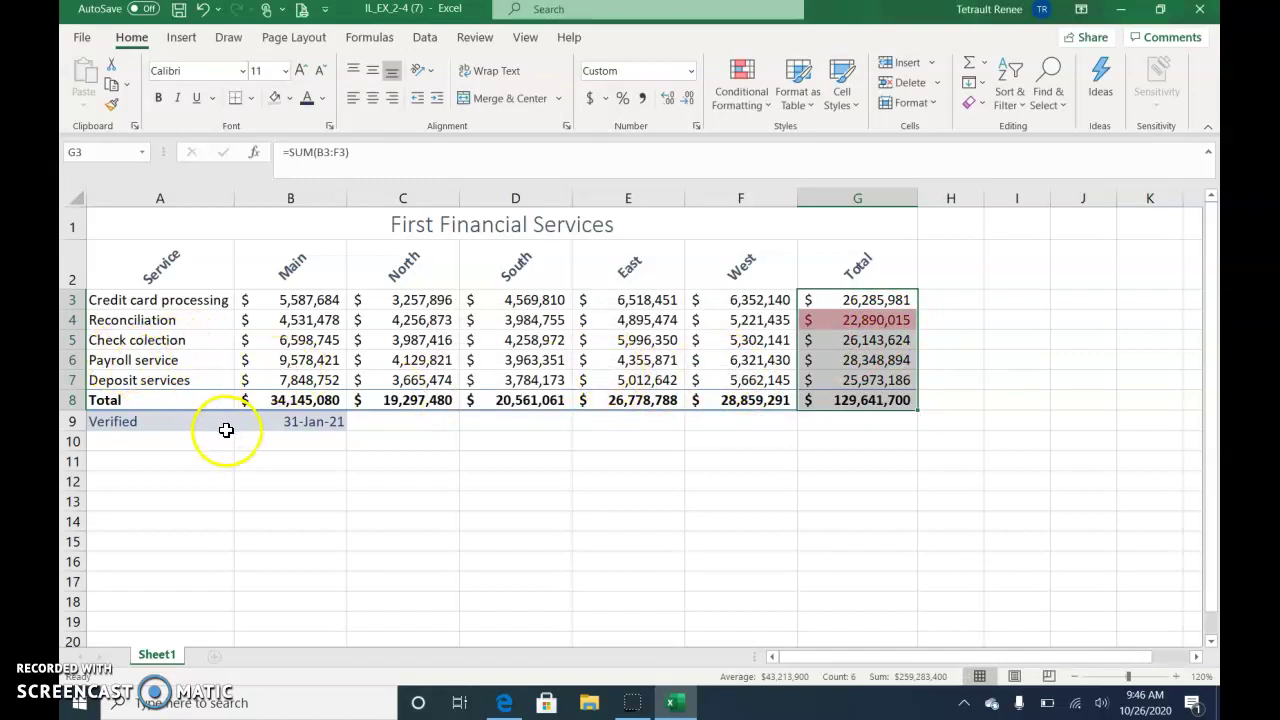
- Apply the three-star ratings icon set as conditional formatting to the branch totals in B8:F8
left_click_drag(269, 399, 720, 402)
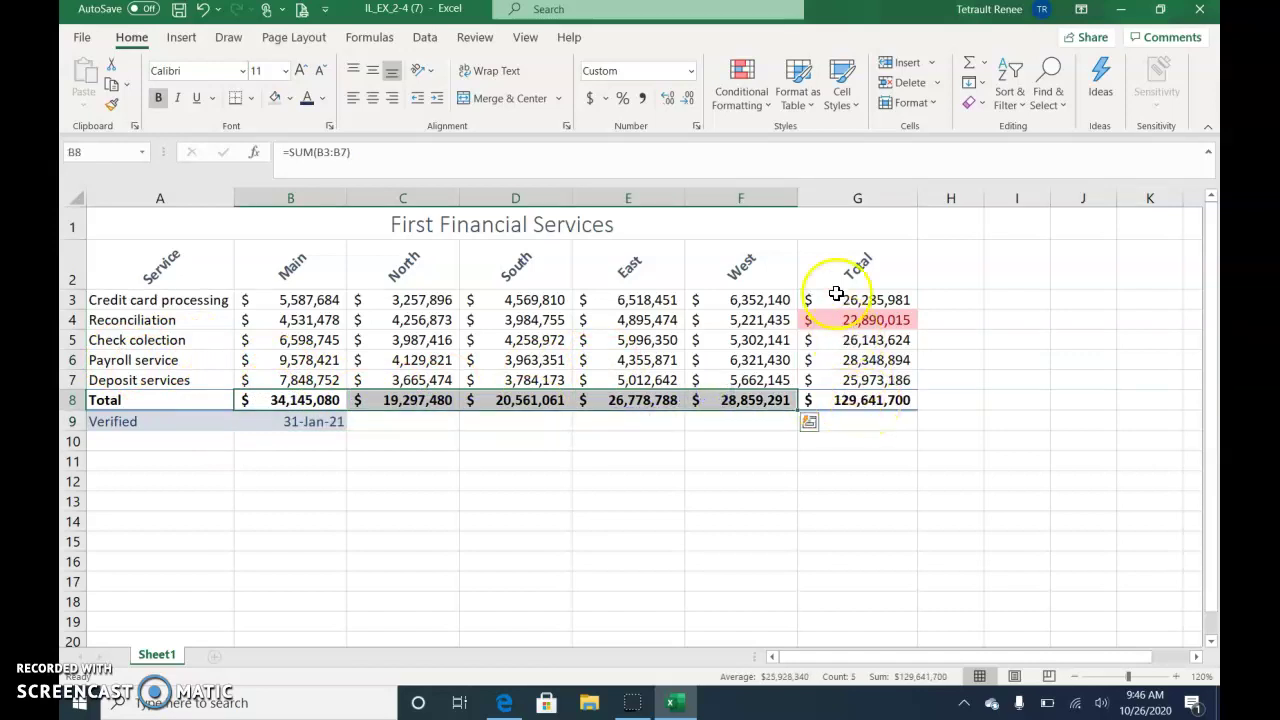
left_click(748, 105)
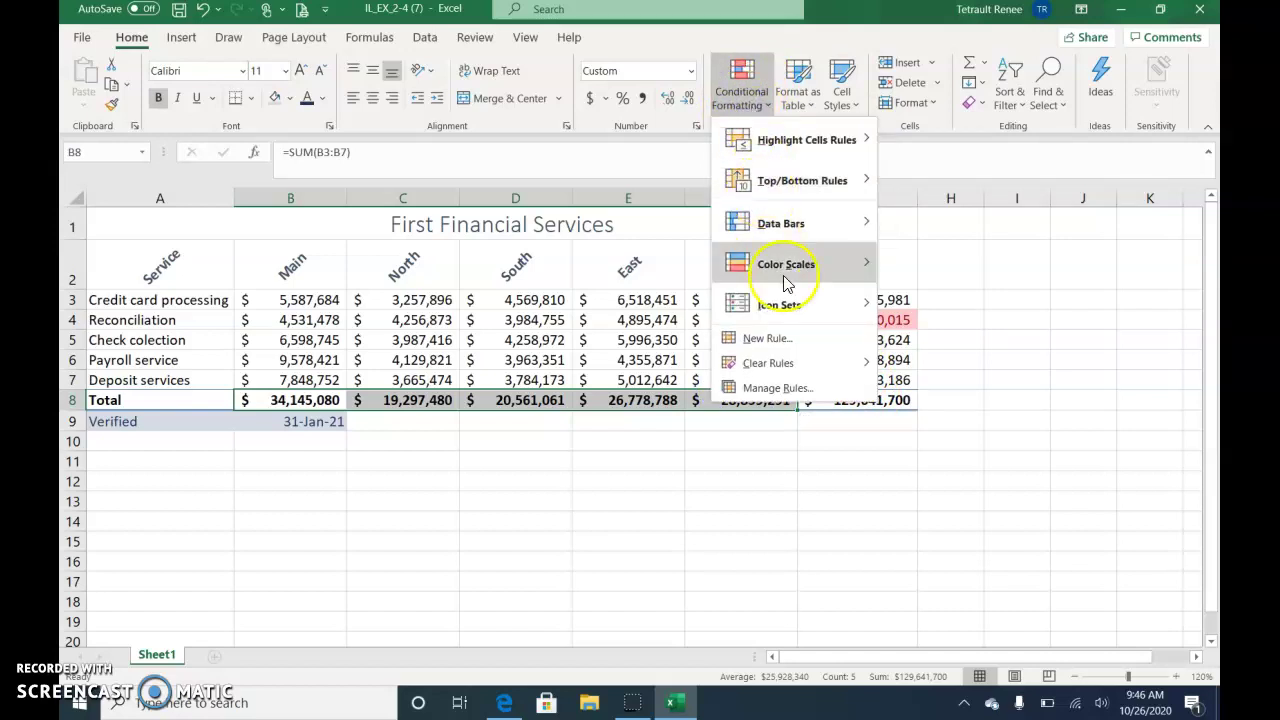
left_click(795, 306)
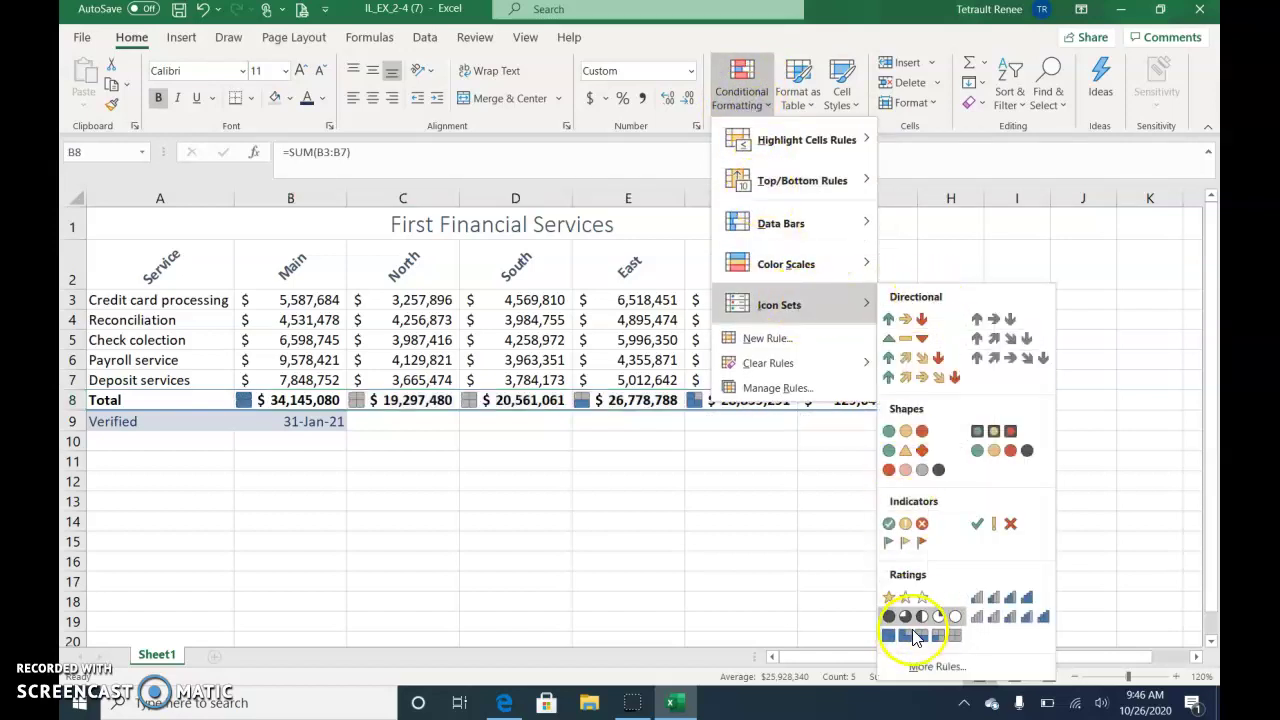
left_click(920, 600)
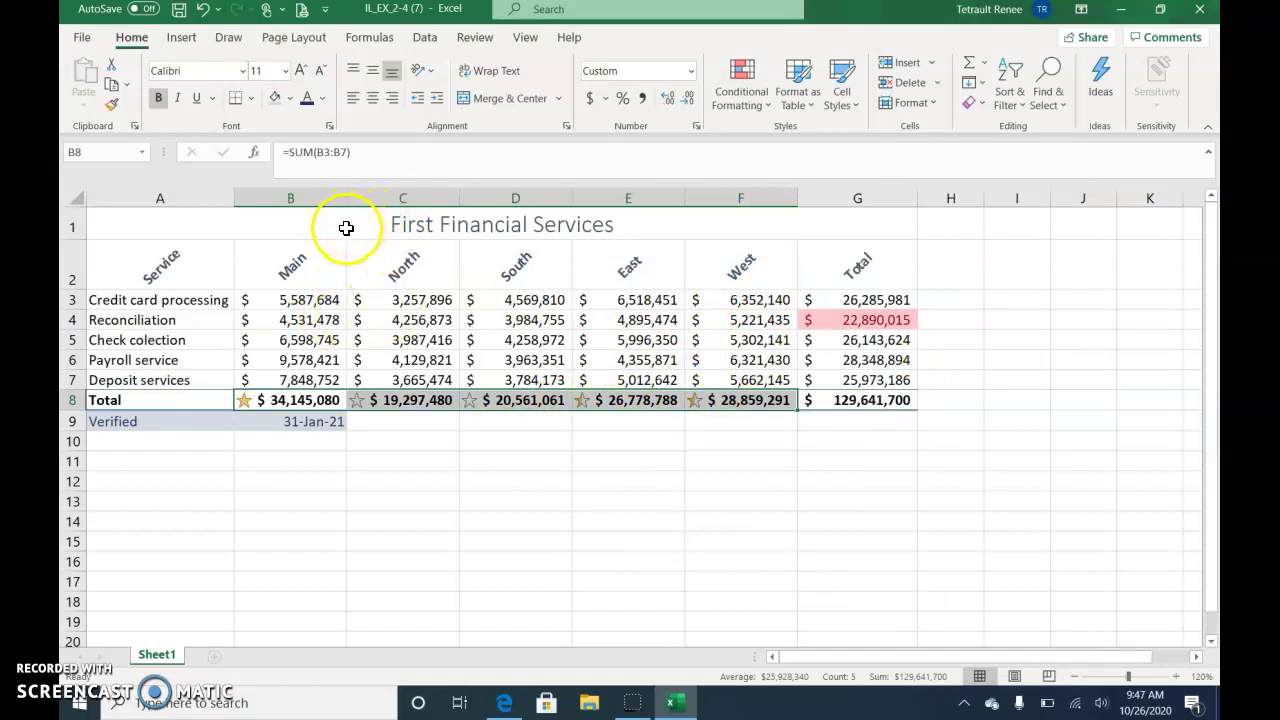
- Spell-check the worksheet starting from A2 and correct "colection" to "collection"
left_click(158, 260)
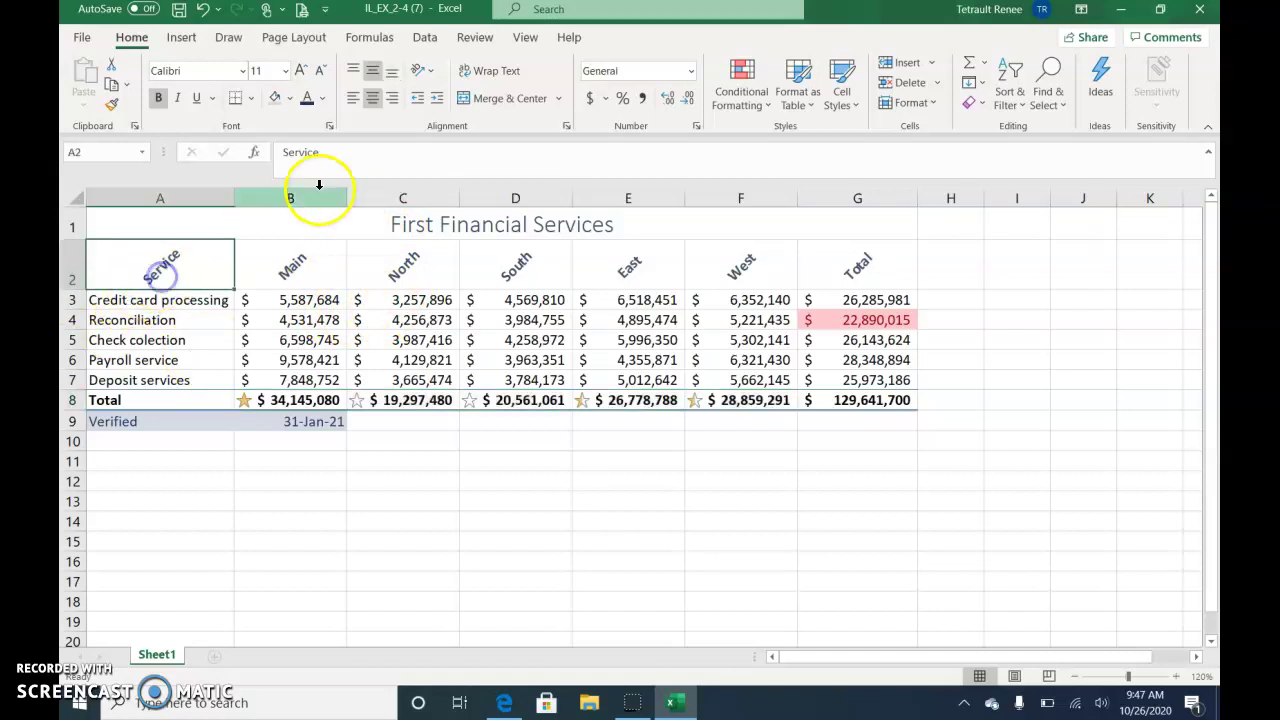
left_click(475, 37)
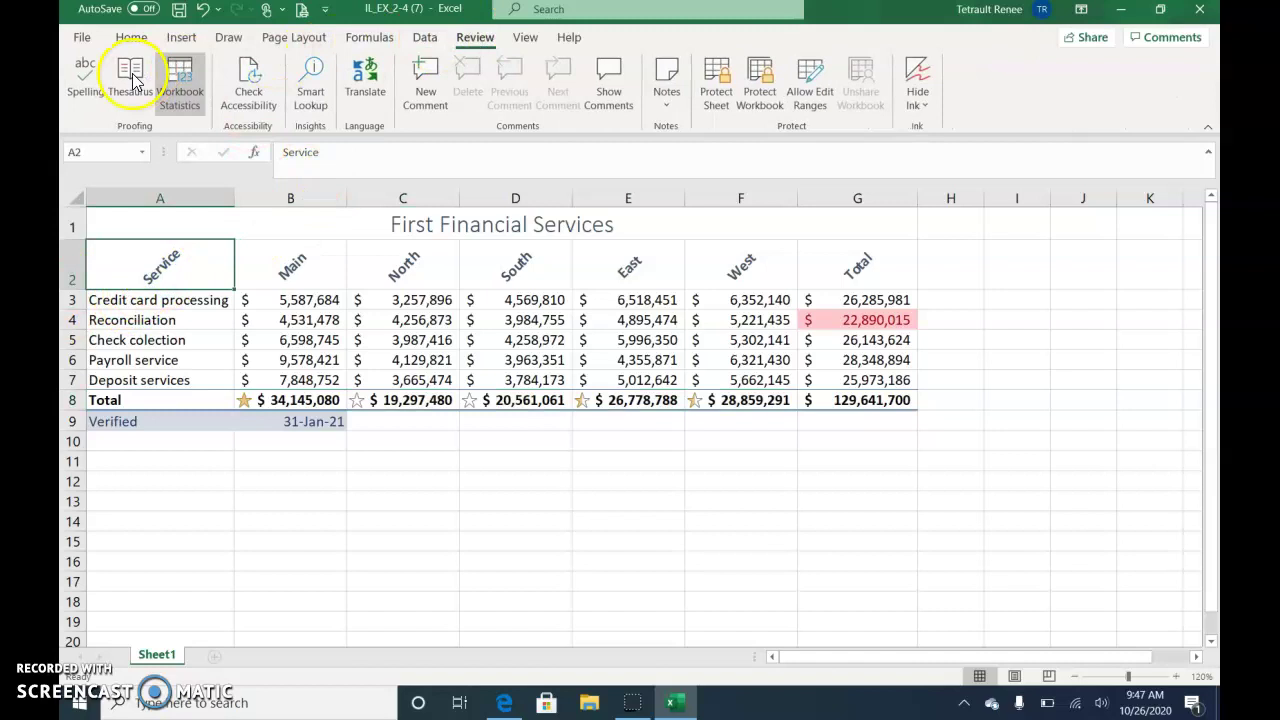
left_click(85, 80)
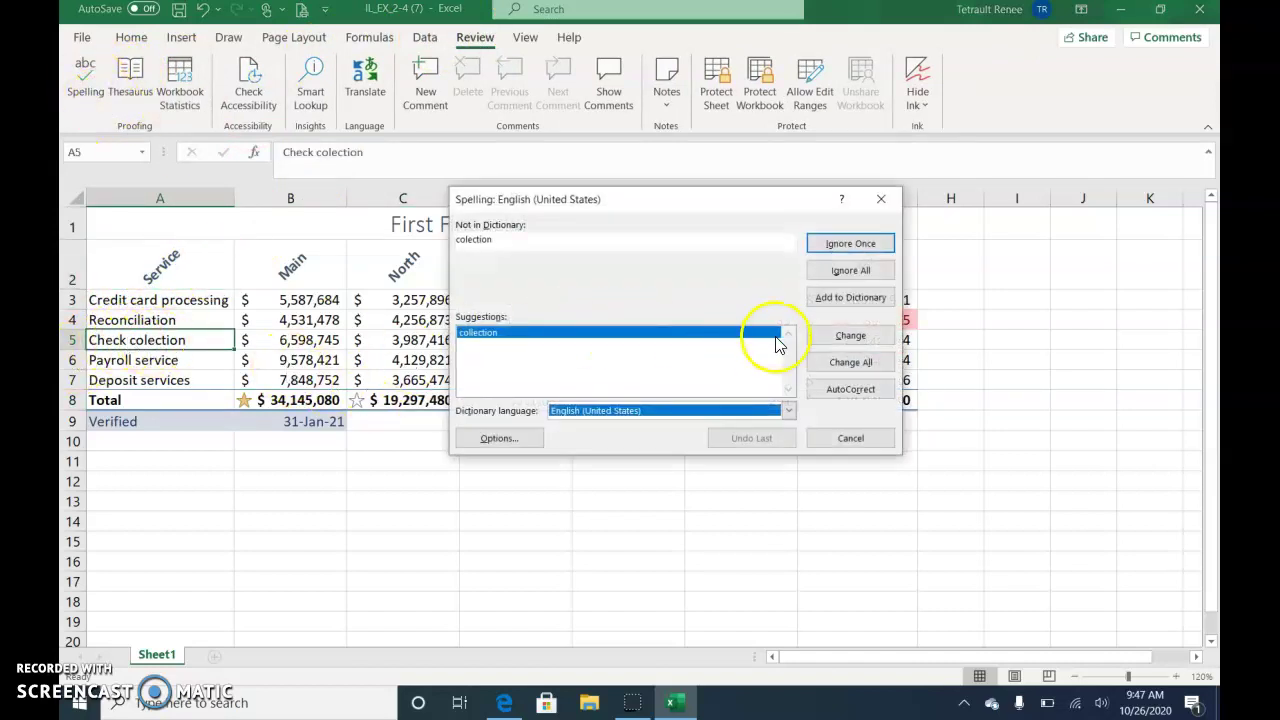
left_click(818, 340)
left_click(612, 398)
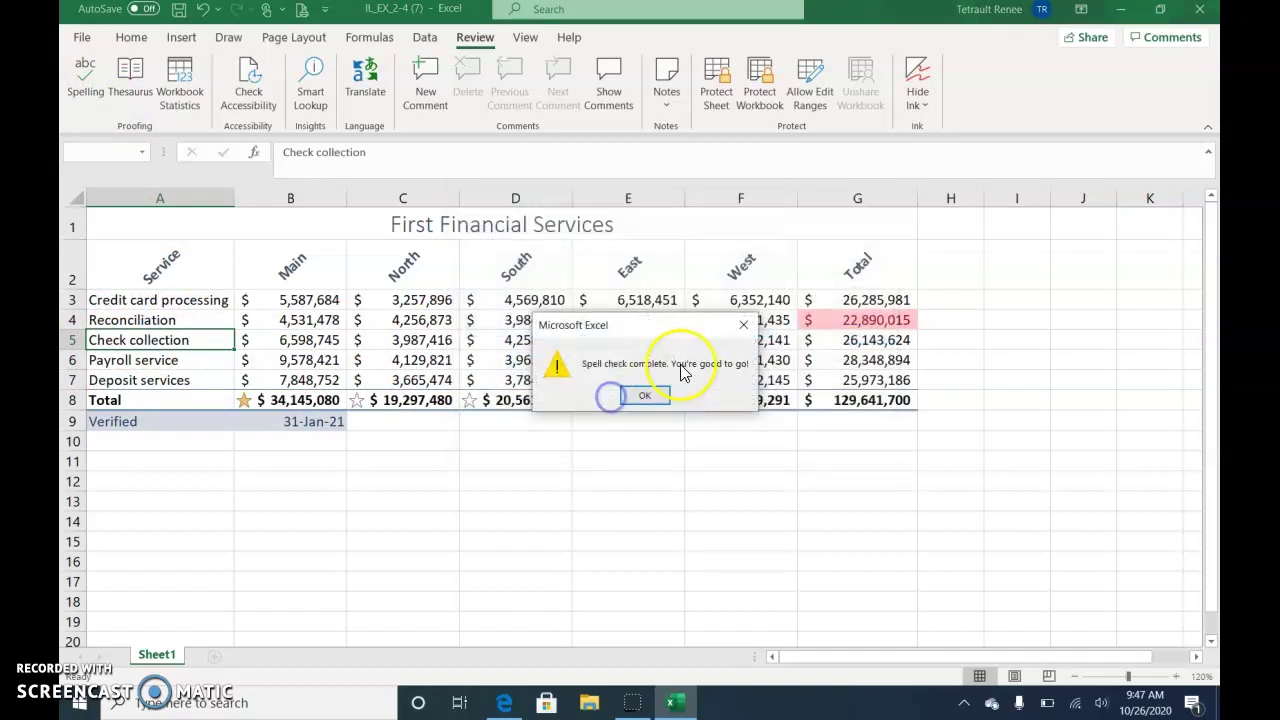
left_click(645, 396)
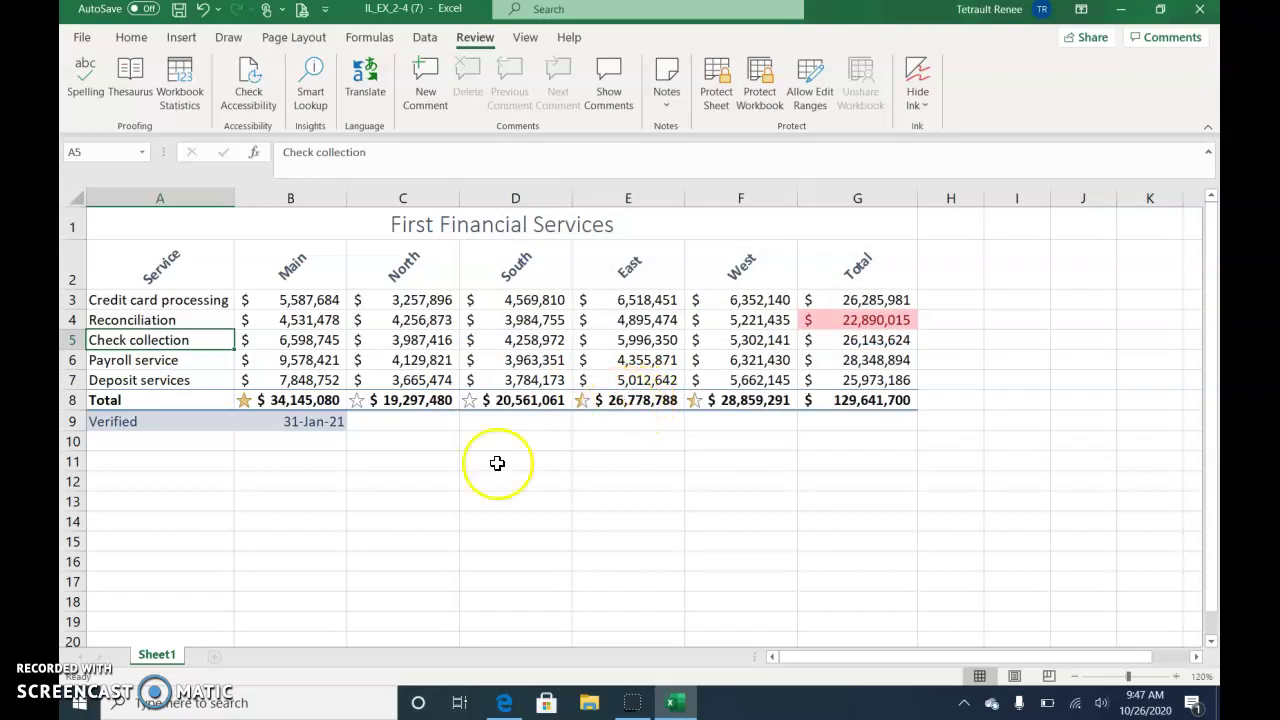
- Rename the Sheet1 worksheet as First Quarter
right_click(164, 665)
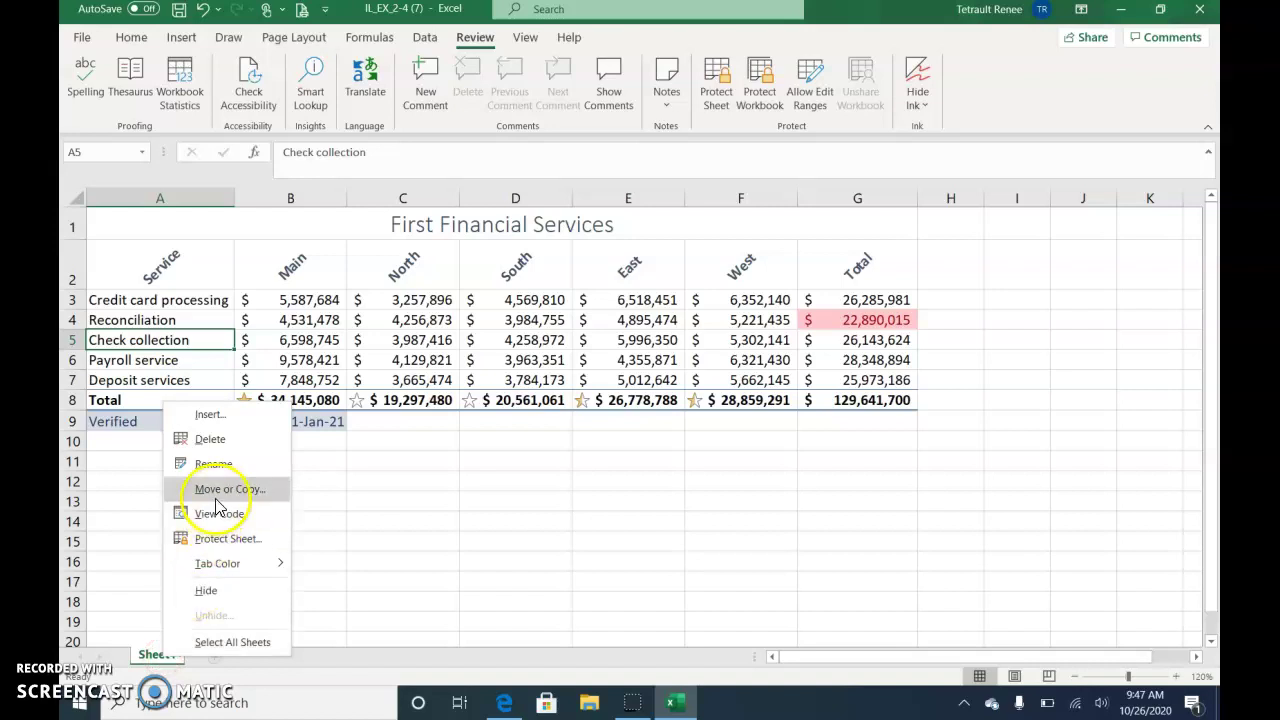
left_click(214, 464)
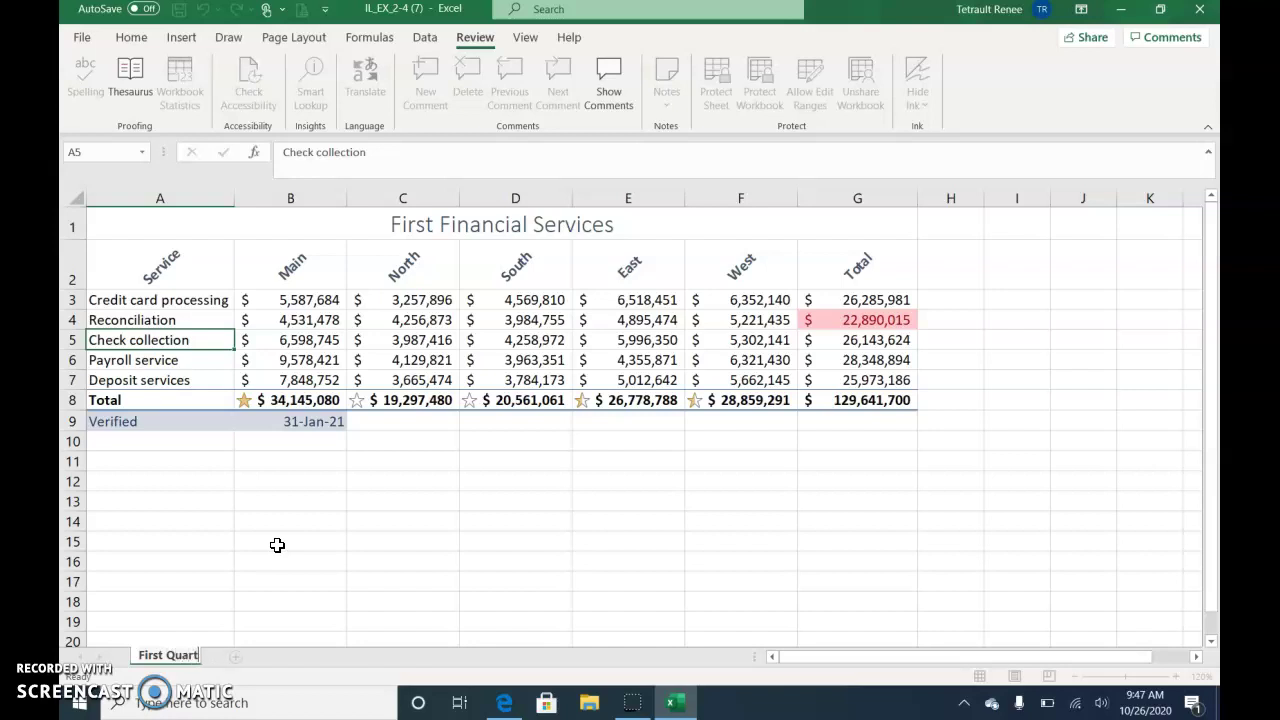
left_click(293, 497)
key("Return")
- Create a copy of the First Quarter sheet at the end of the same workbook
right_click(176, 654)
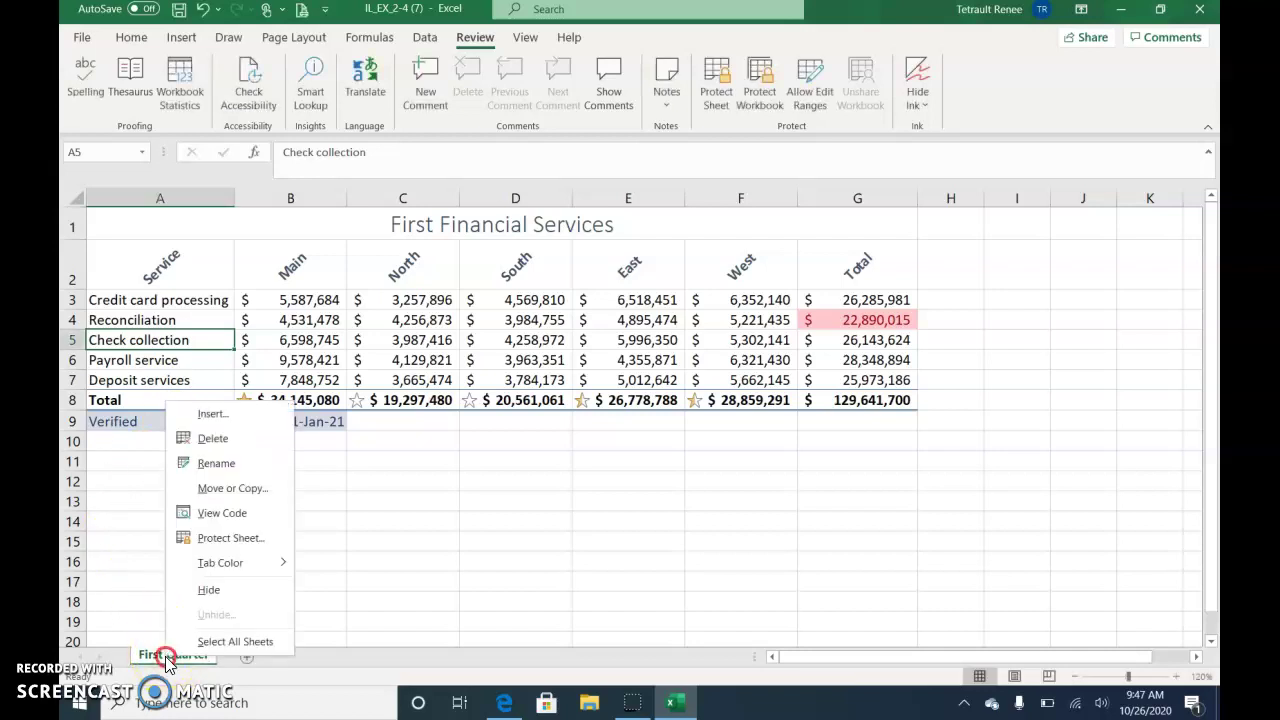
left_click(200, 498)
left_click(103, 475)
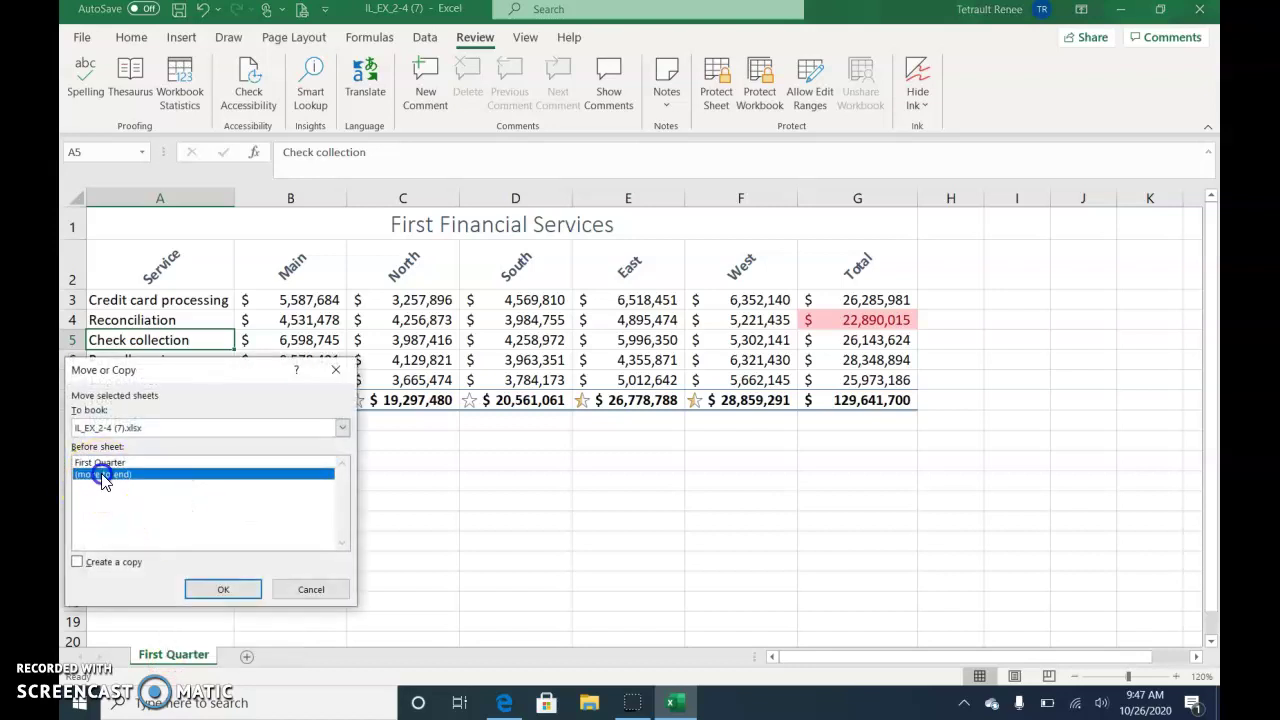
left_click(78, 562)
left_click(223, 590)
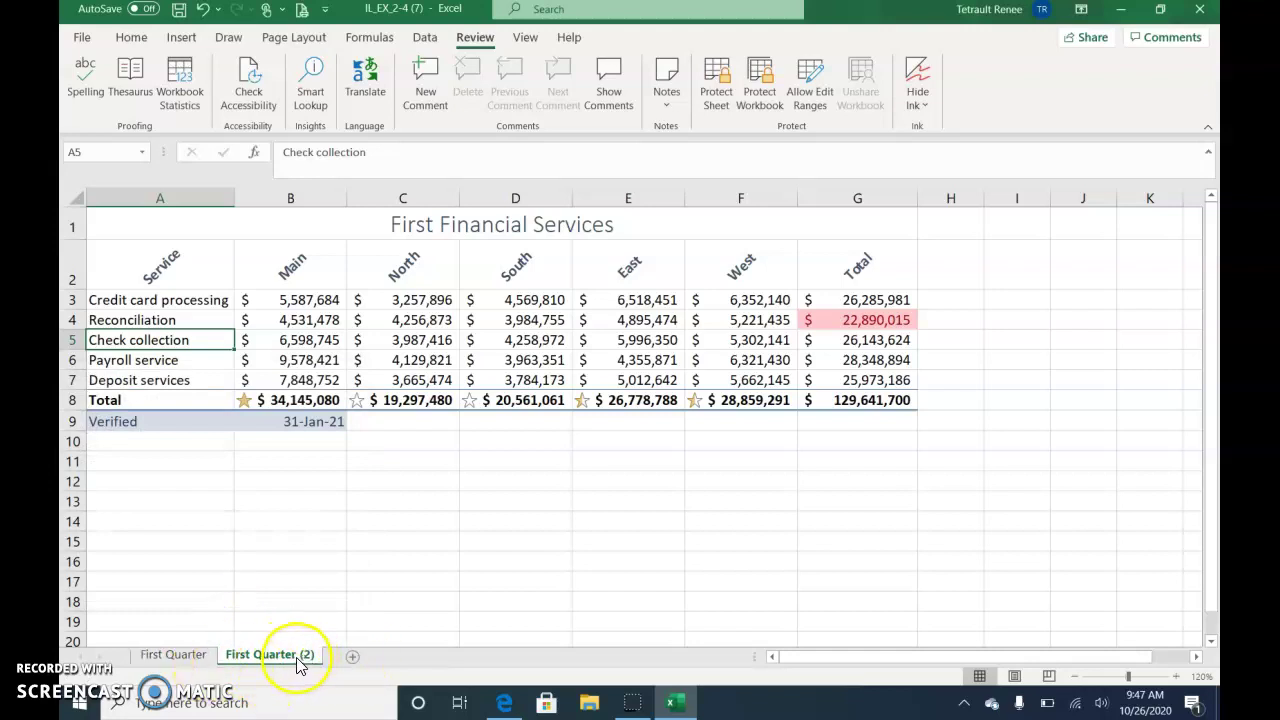
- Rename the copied worksheet as Second Quarter
right_click(298, 665)
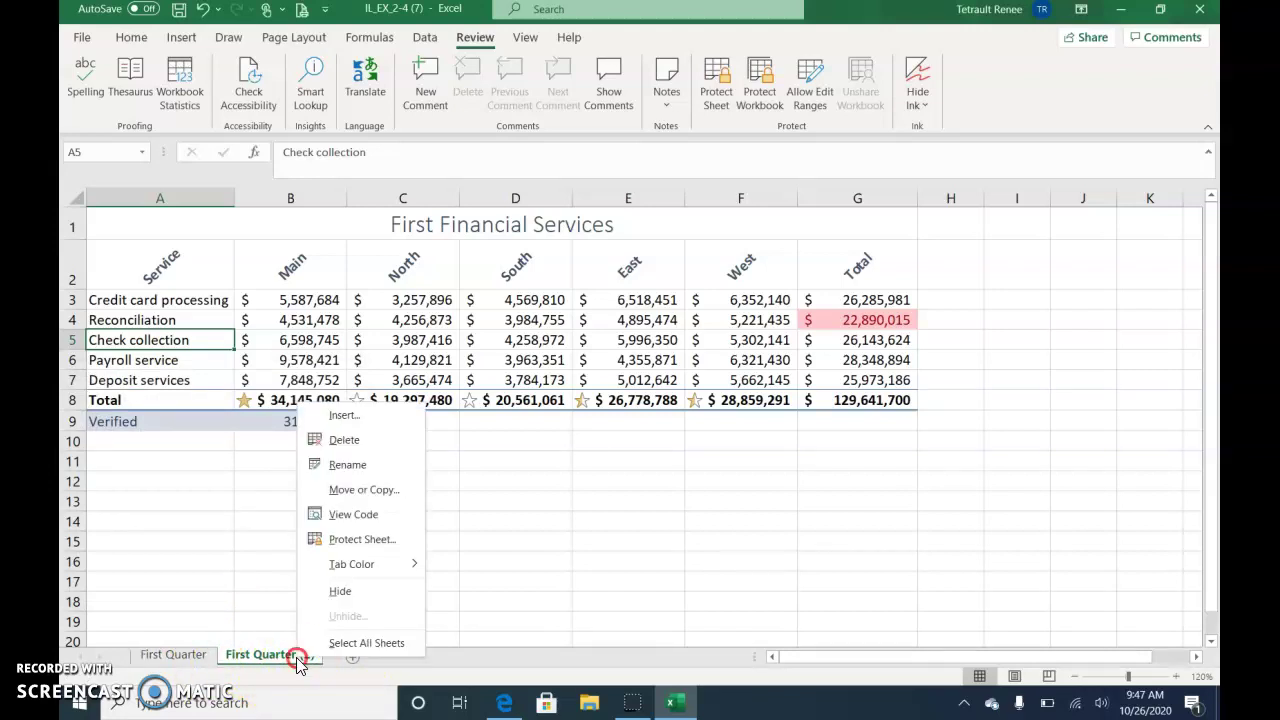
left_click(333, 466)
type("Second Quarter")
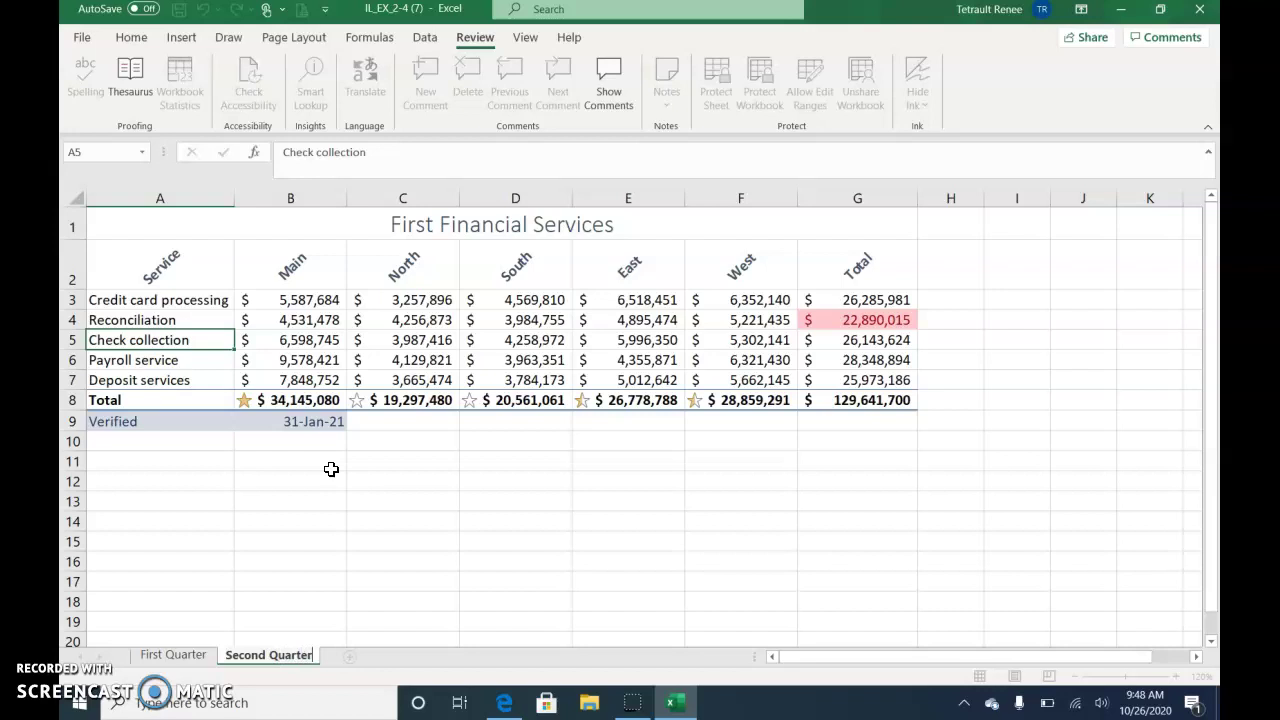
key("Return")
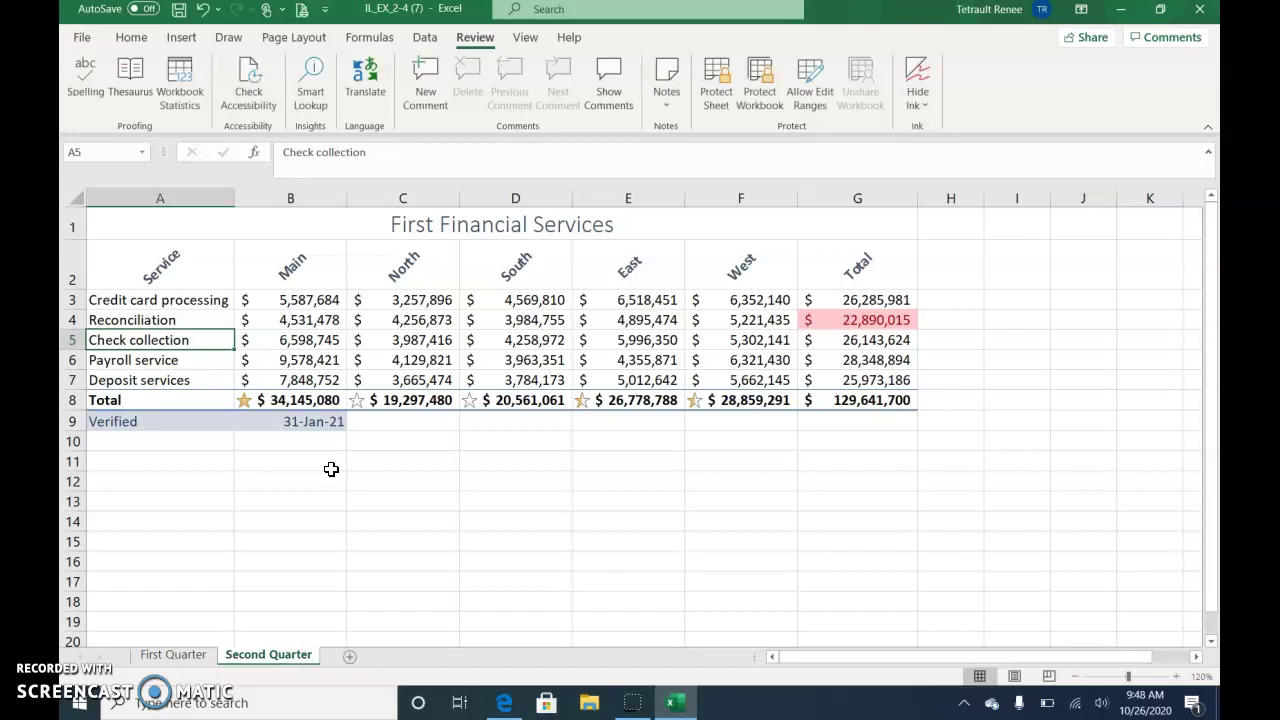
- Color the First Quarter sheet tab Green, Accent 6 and the Second Quarter sheet tab Blue, Accent 1
right_click(170, 662)
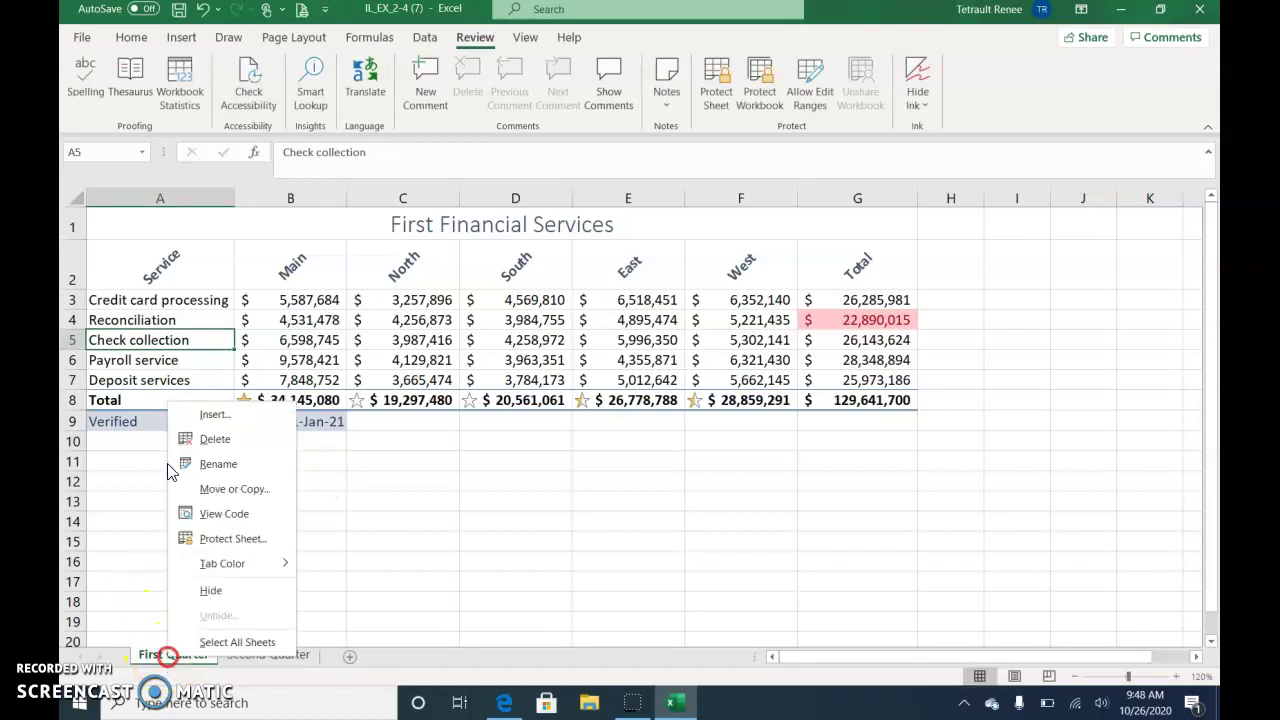
mouse_move(230, 563)
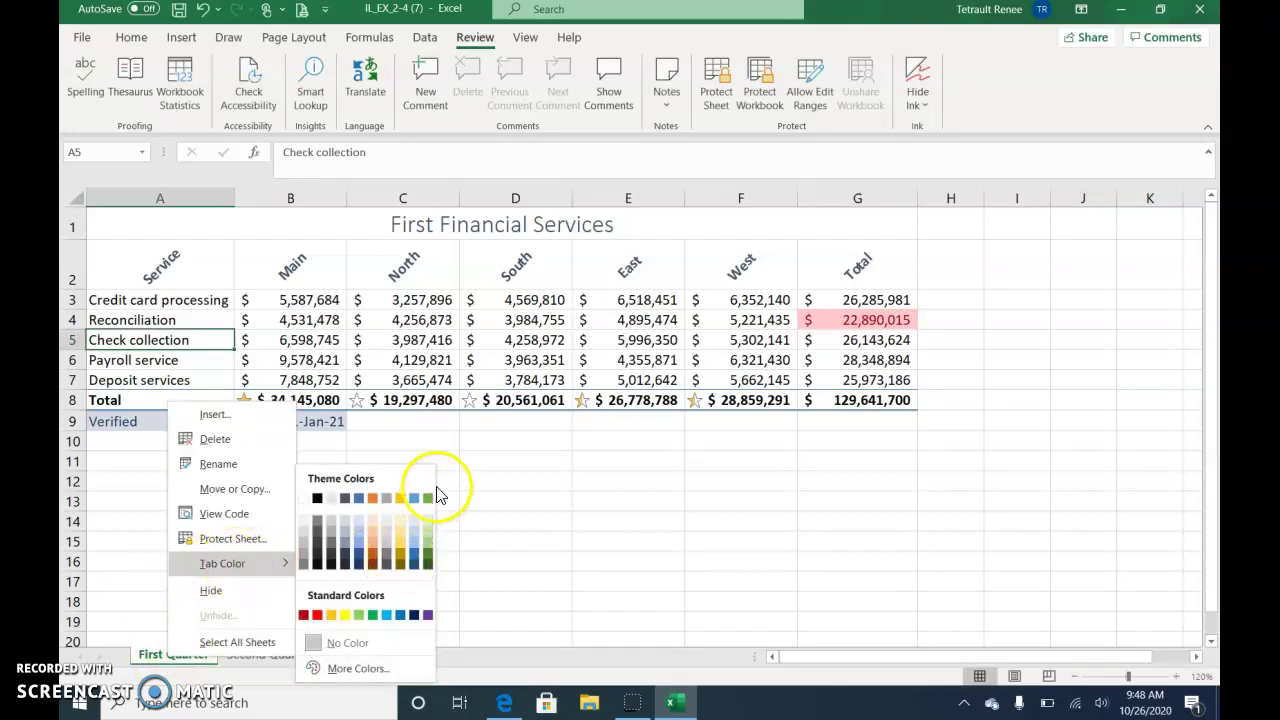
left_click(427, 498)
right_click(277, 662)
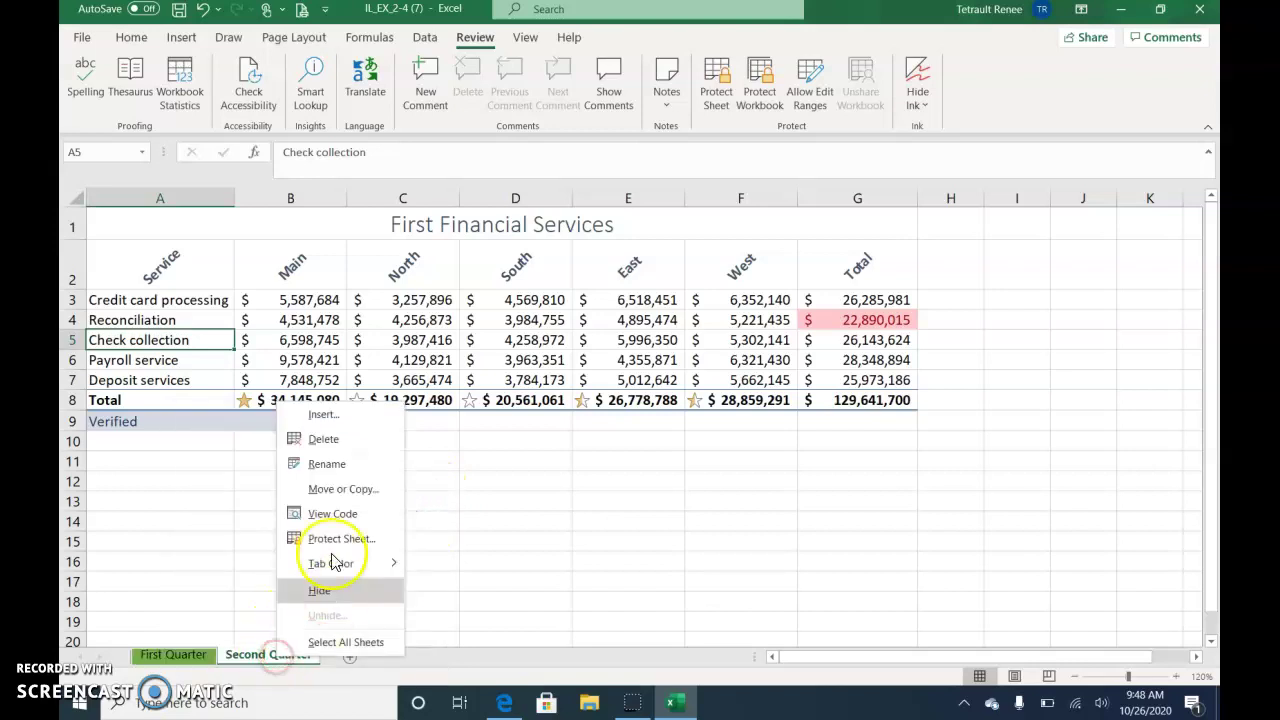
mouse_move(331, 567)
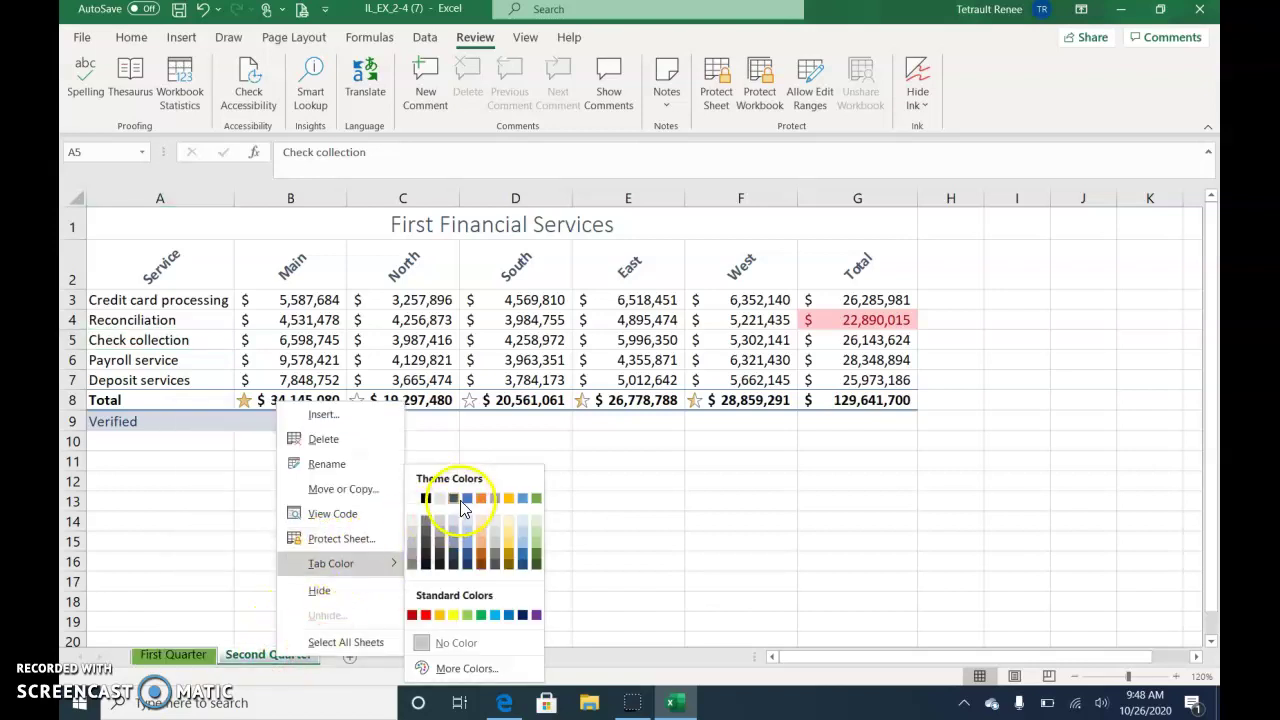
left_click(467, 498)
- Switch between the two quarter sheets to check their tab colors, ending on the Second Quarter sheet
left_click(205, 655)
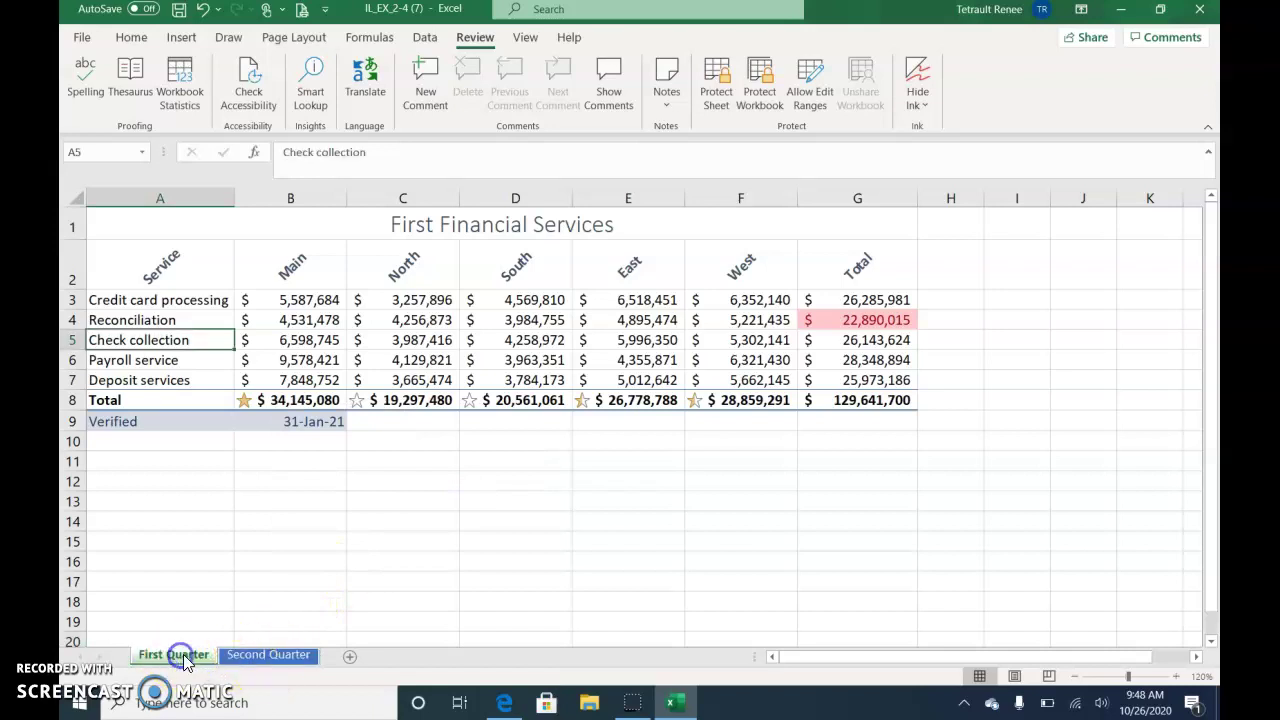
left_click(255, 655)
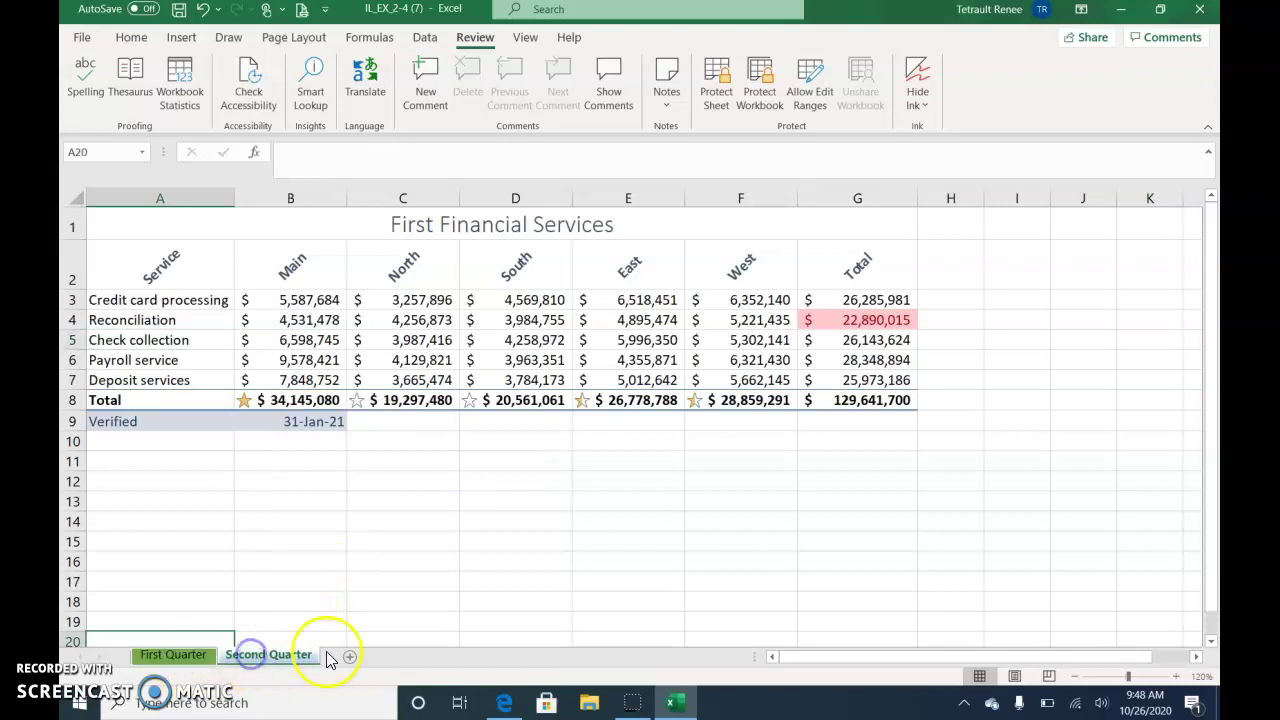
left_click(175, 658)
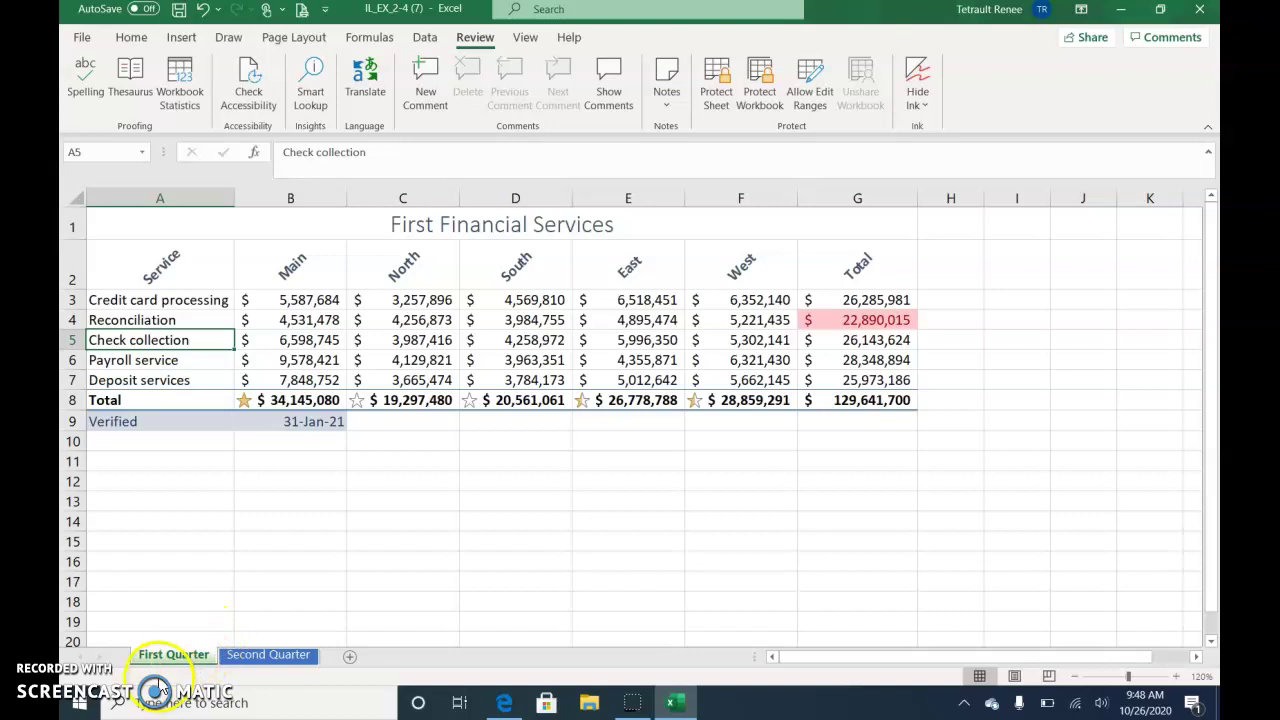
left_click(250, 658)
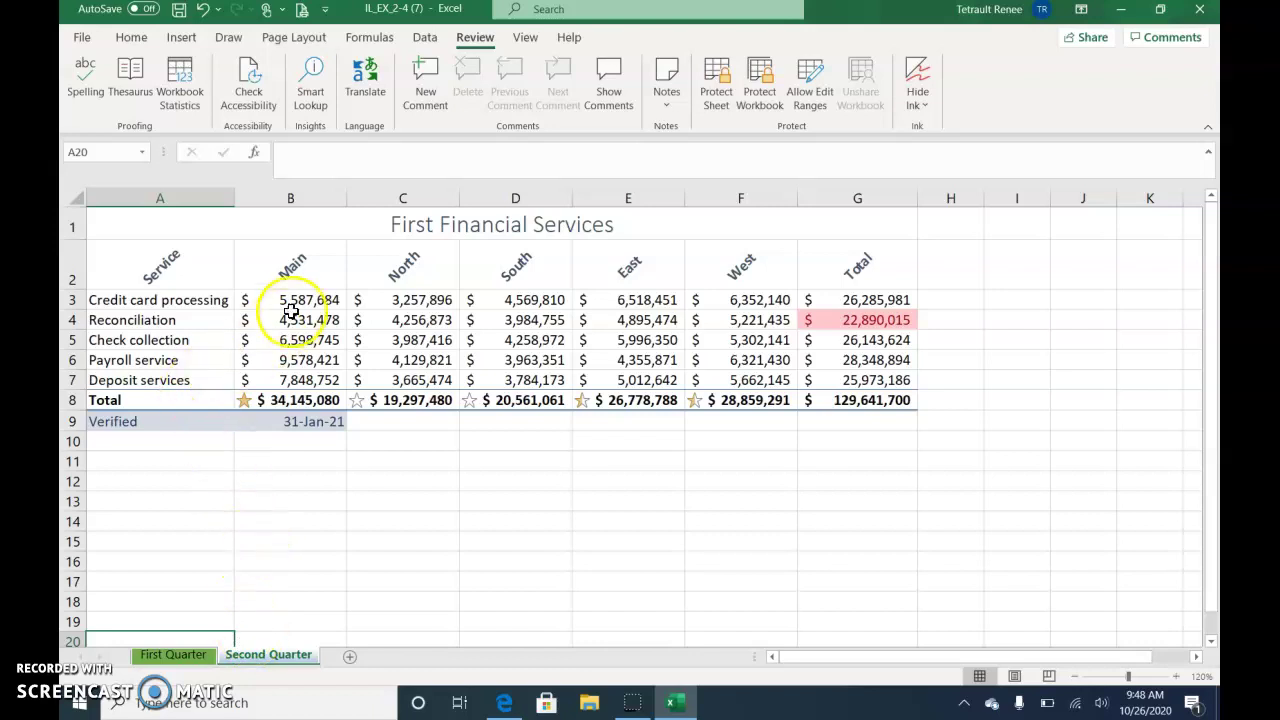
- Clear the branch amounts in B3:F7 of the Second Quarter sheet
left_click_drag(307, 297, 763, 375)
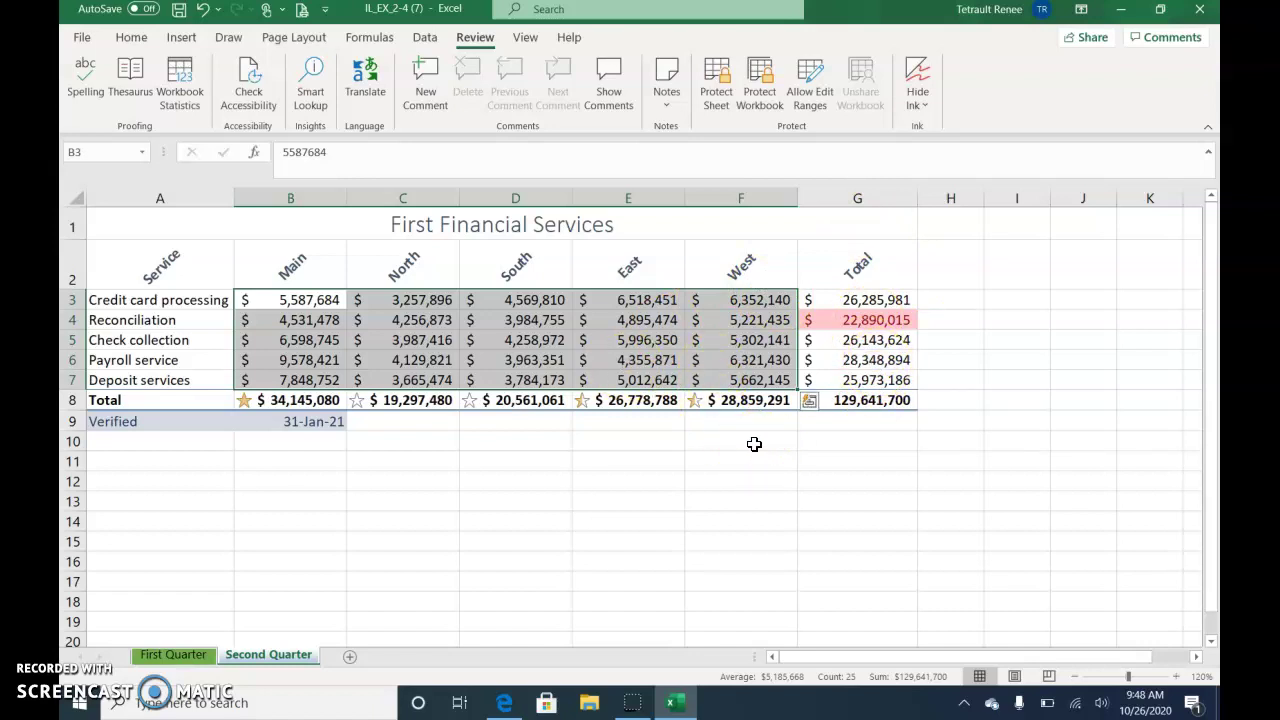
key("Delete")
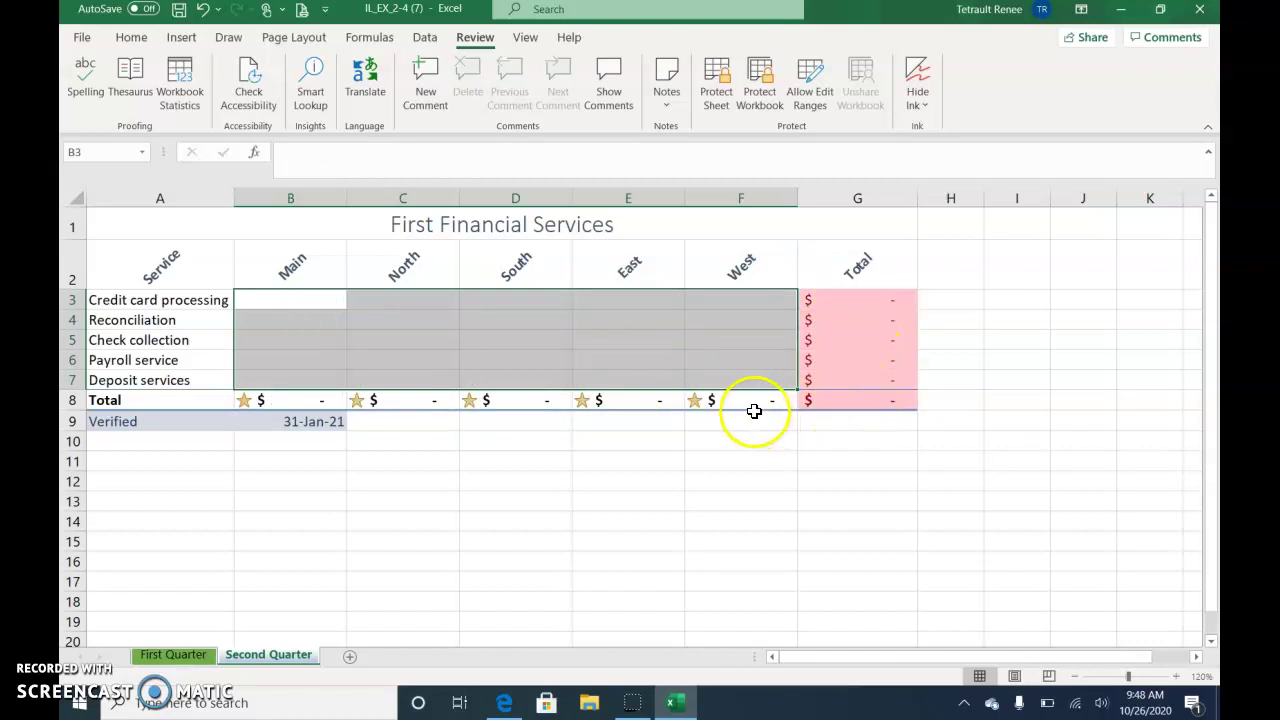
left_click(285, 319)
- Add a header to the First Quarter sheet with the author's full name in the center section
left_click(170, 655)
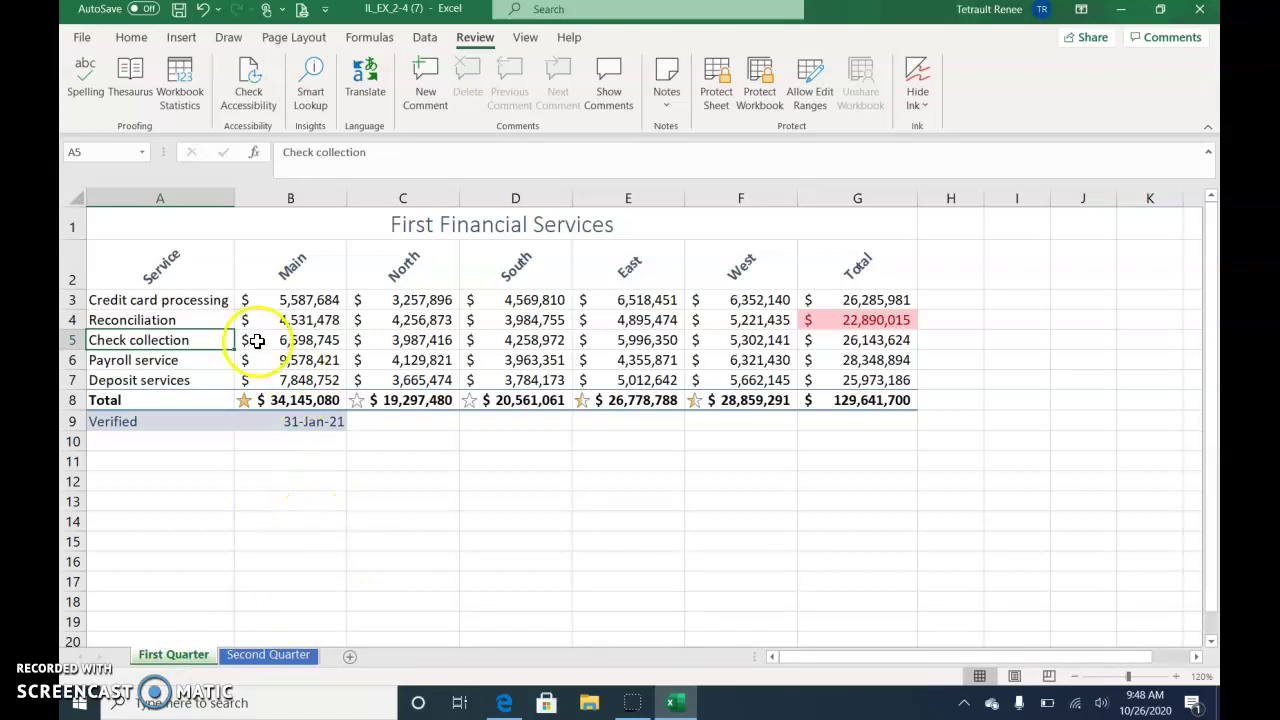
left_click(180, 40)
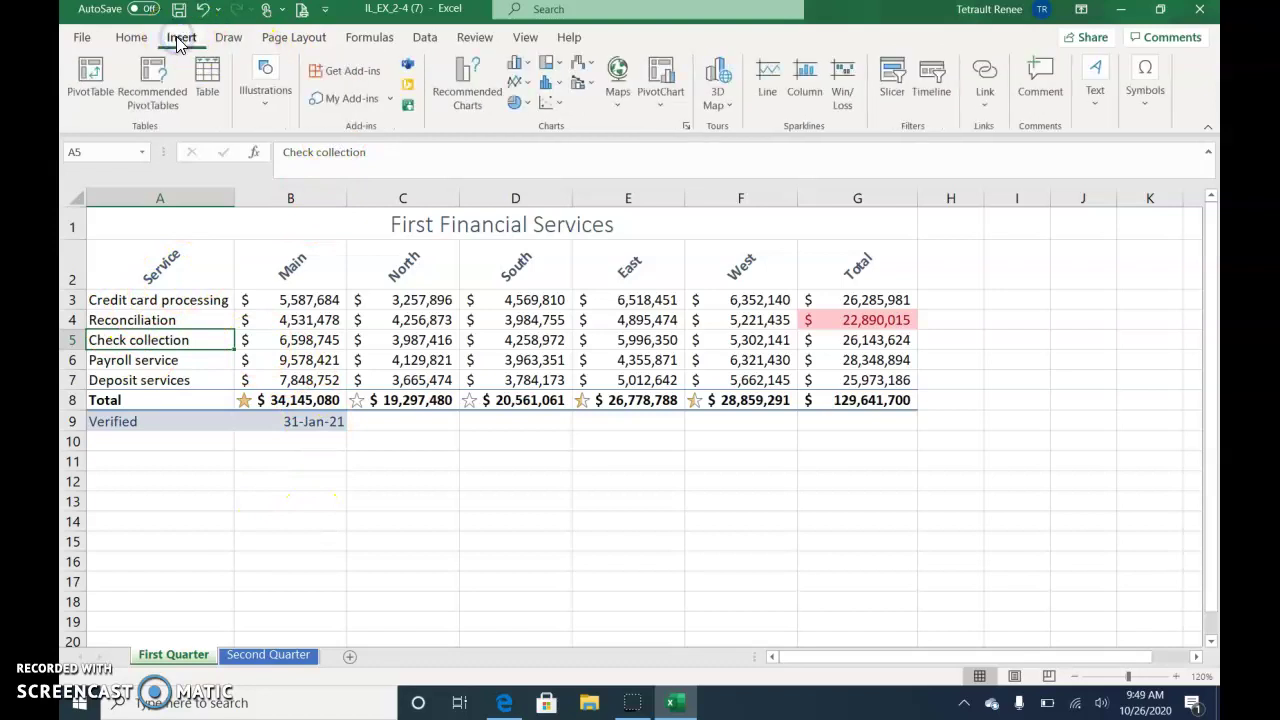
left_click(1090, 82)
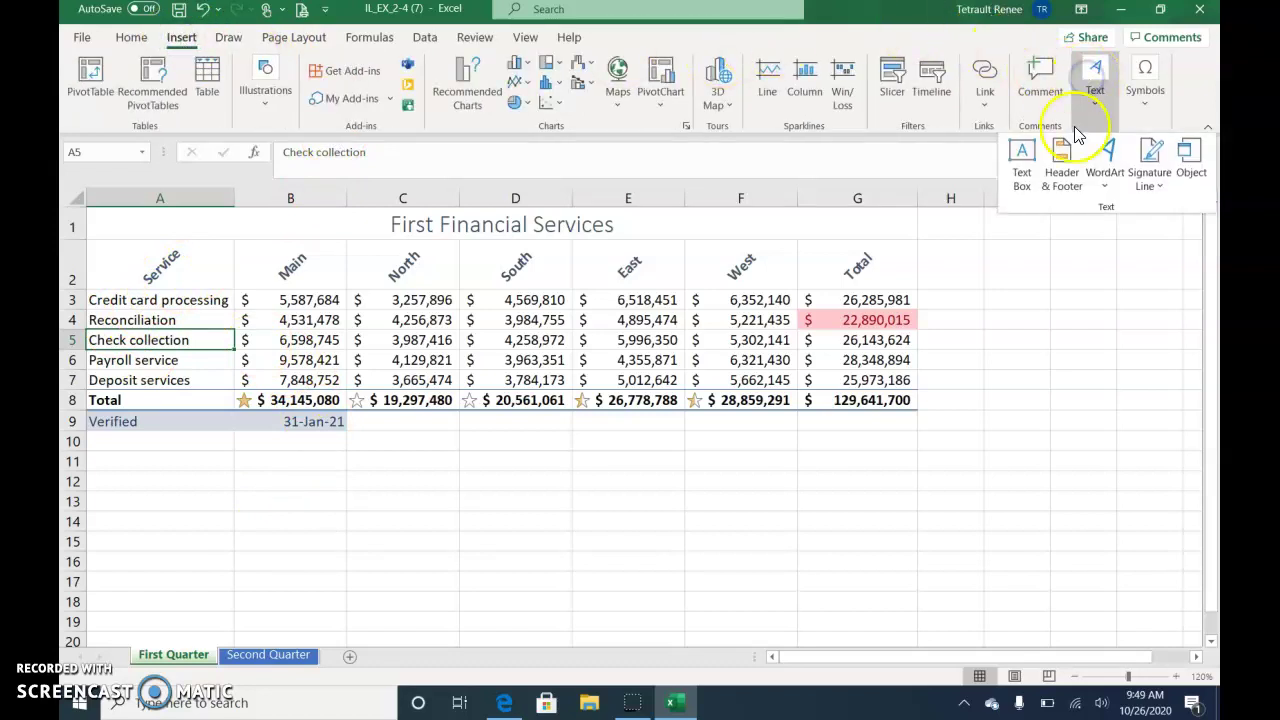
left_click(1062, 165)
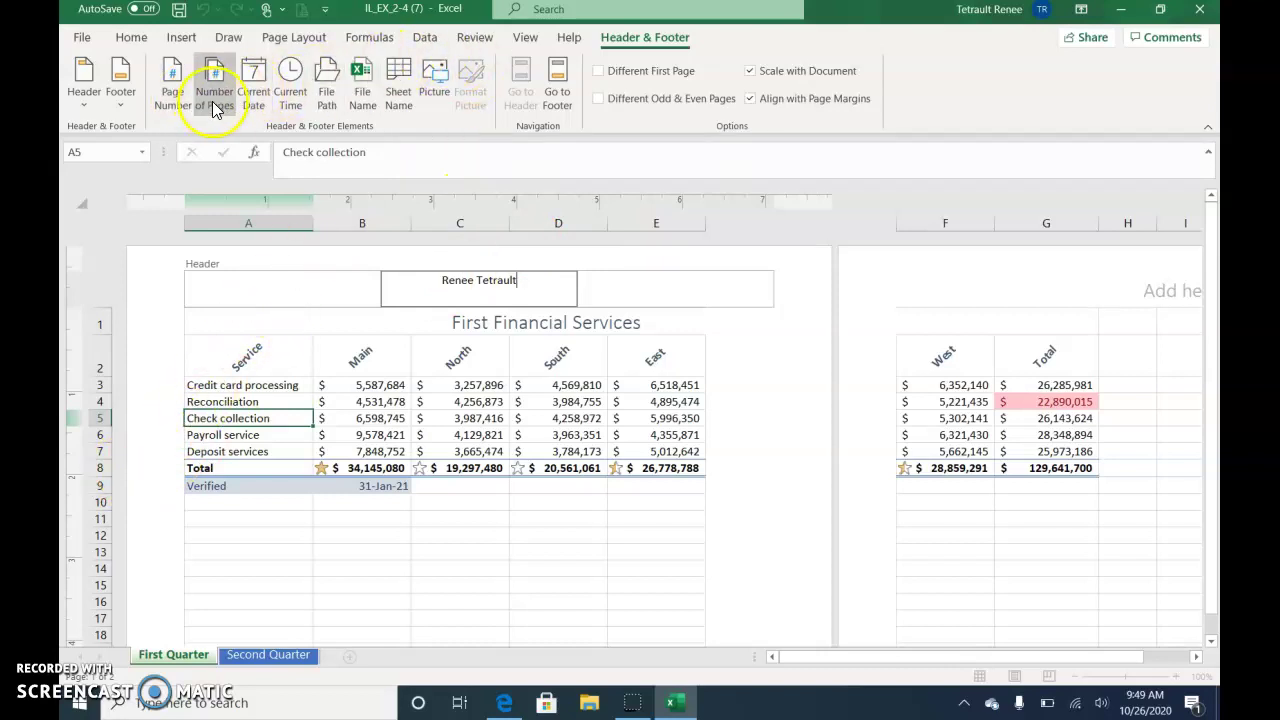
- Insert the file name field in the center section of the First Quarter footer and return to cell A1 in Normal view
left_click(556, 106)
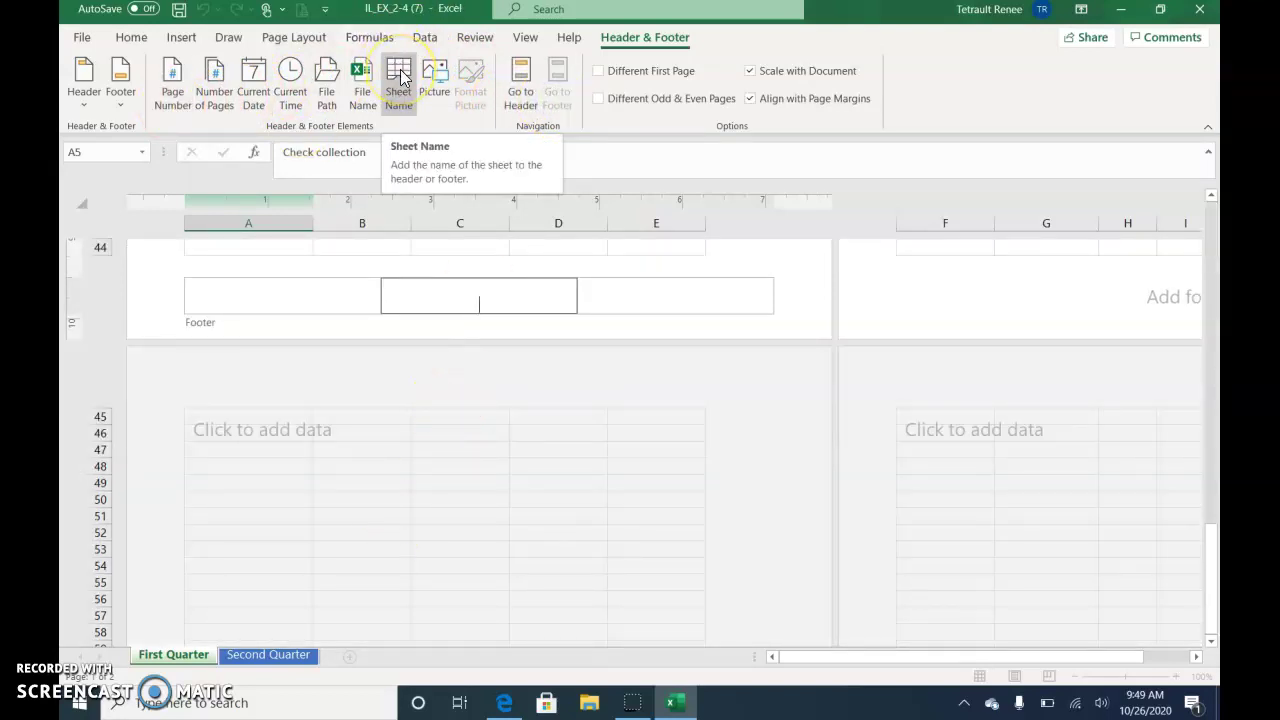
left_click(372, 90)
left_click(372, 90)
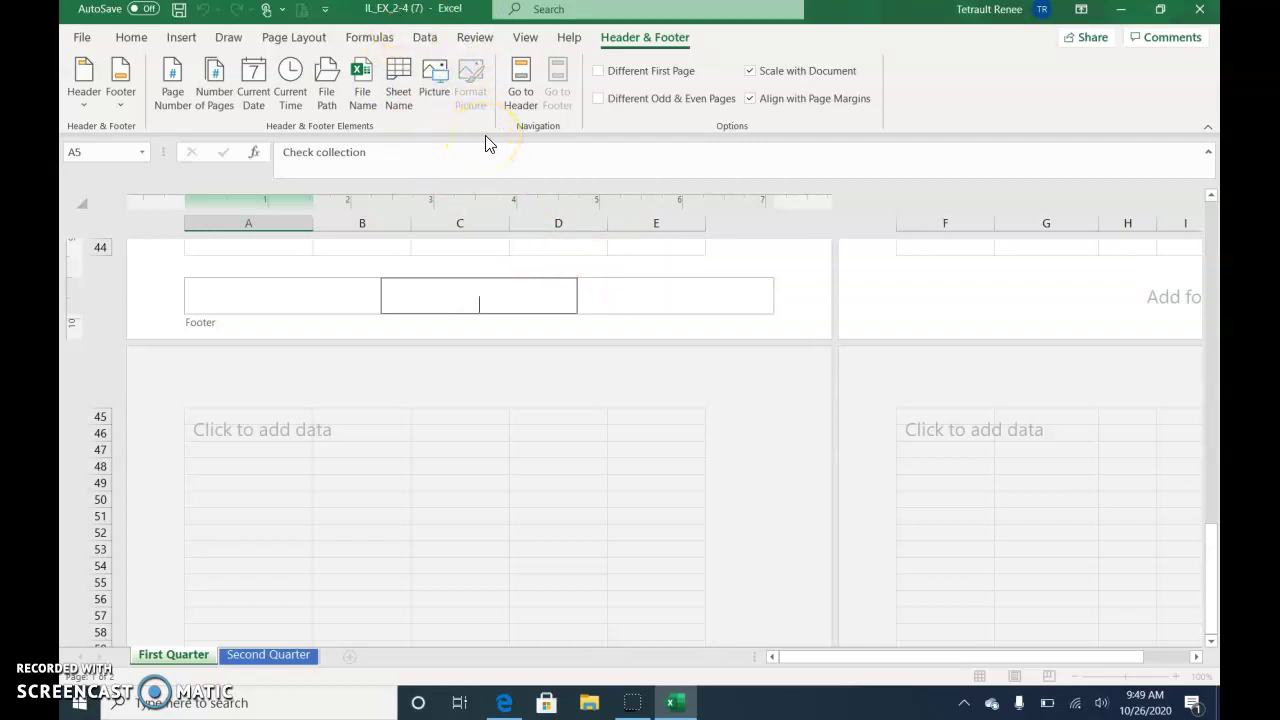
left_click(362, 88)
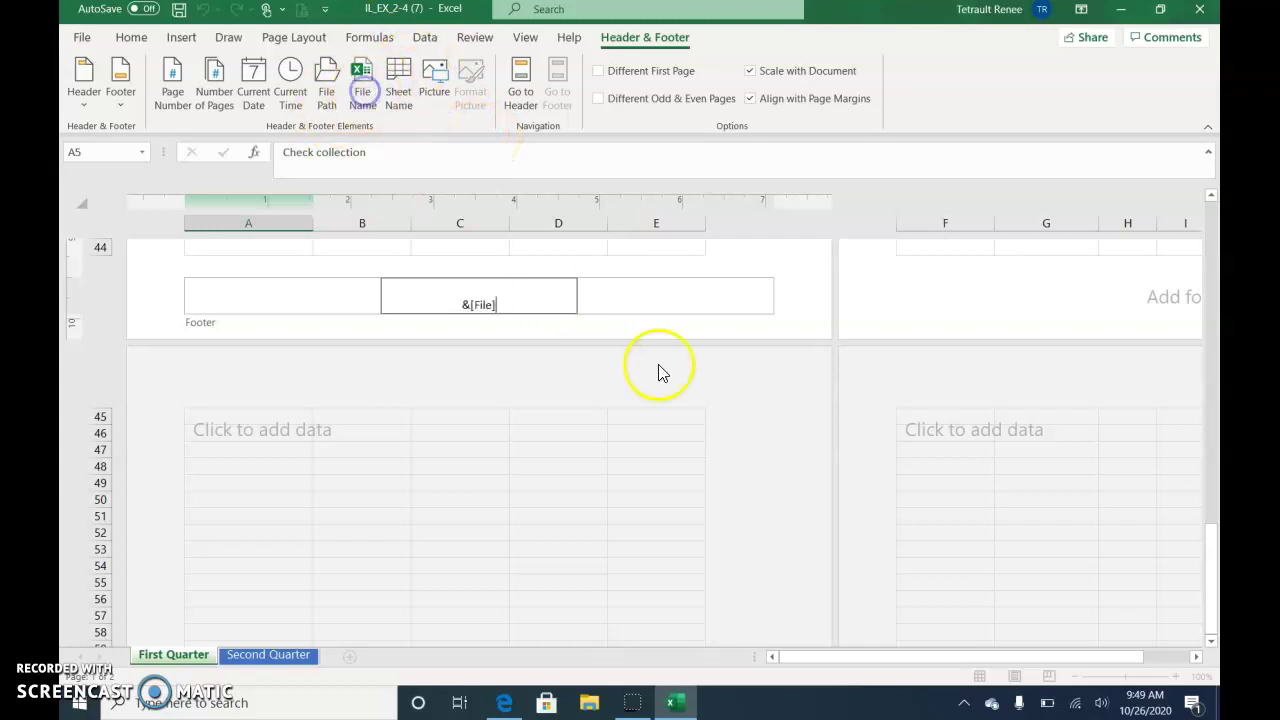
left_click(571, 249)
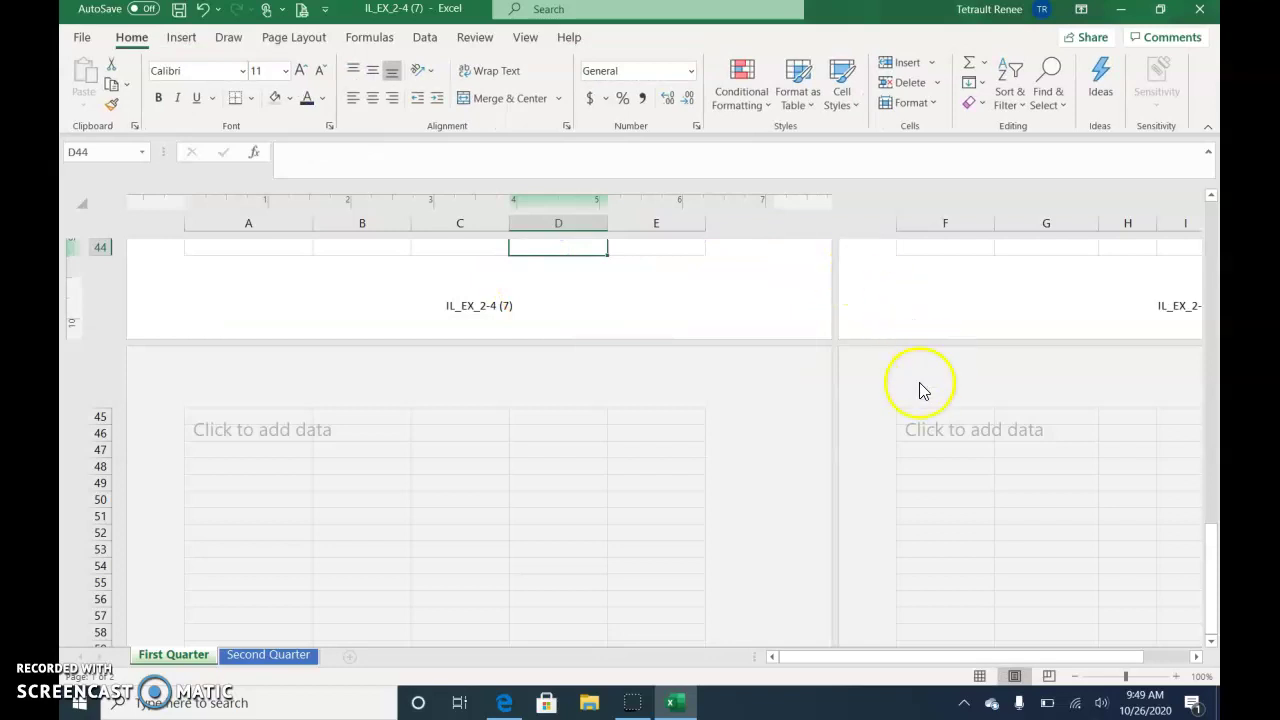
left_click(980, 676)
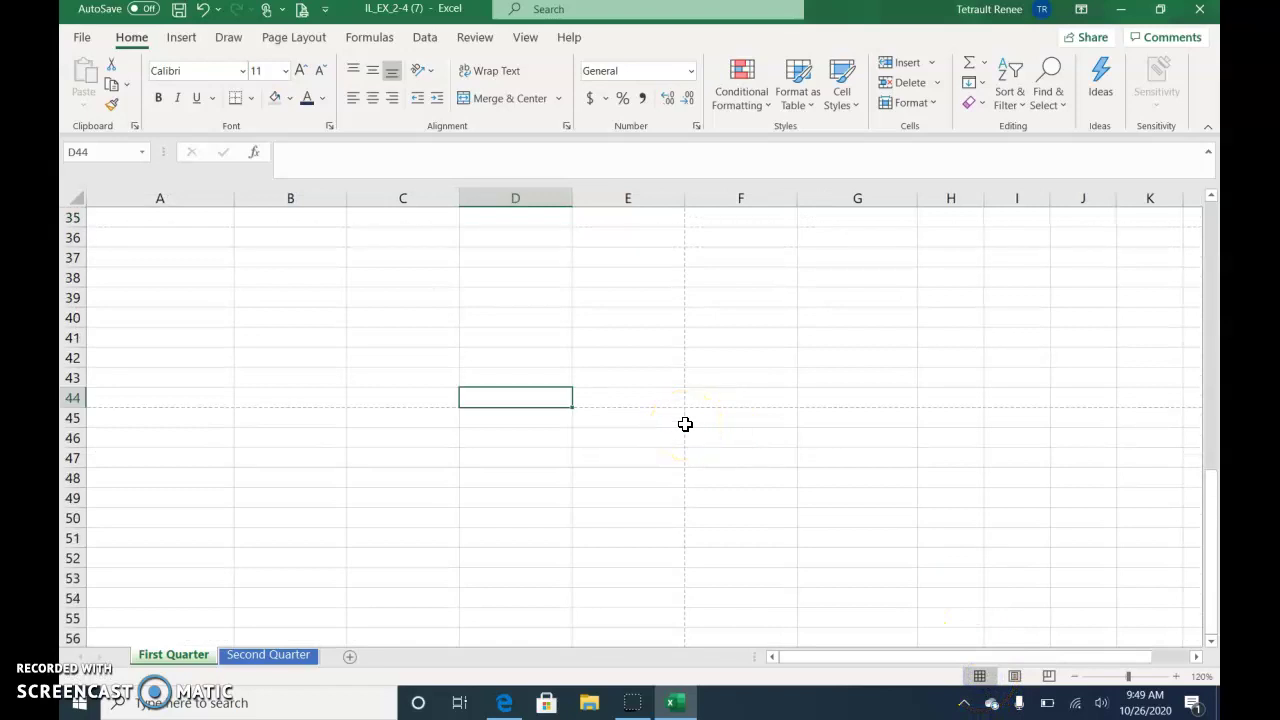
key("ctrl+Home")
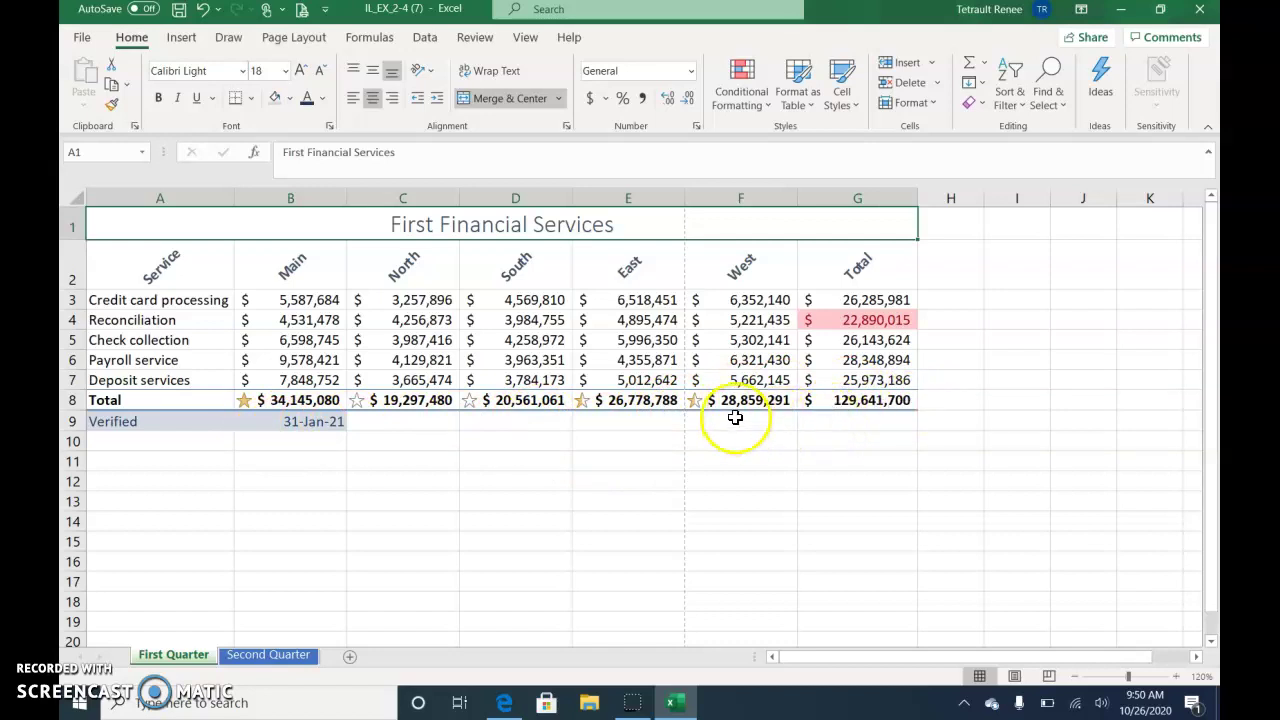
- Check both pages of the First Quarter sheet in the print preview and set the page to landscape orientation
left_click(86, 42)
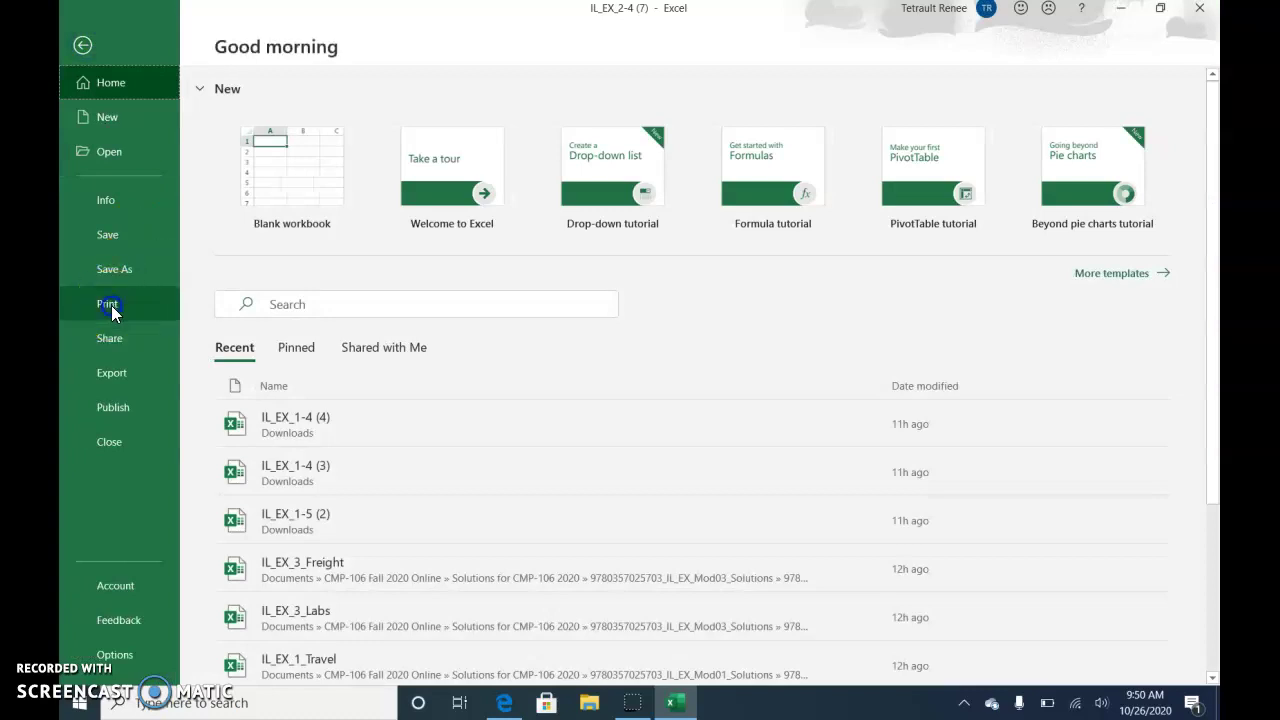
left_click(111, 305)
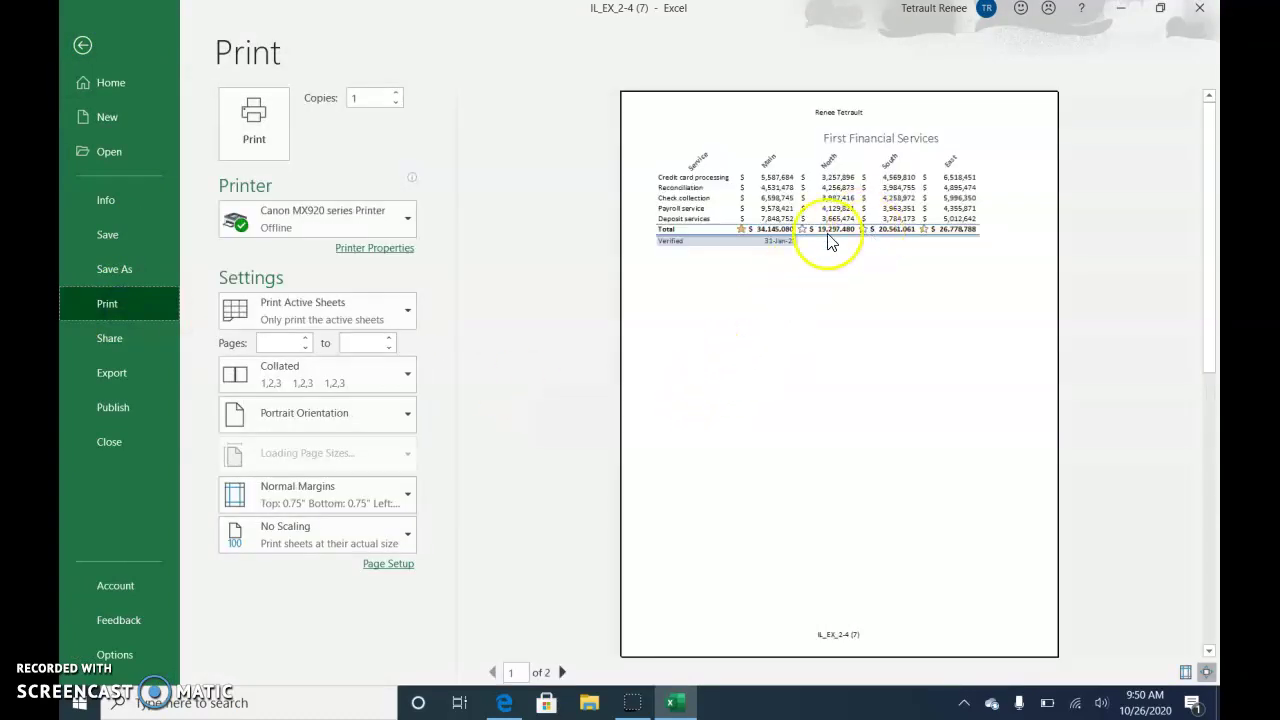
left_click(563, 673)
left_click(491, 673)
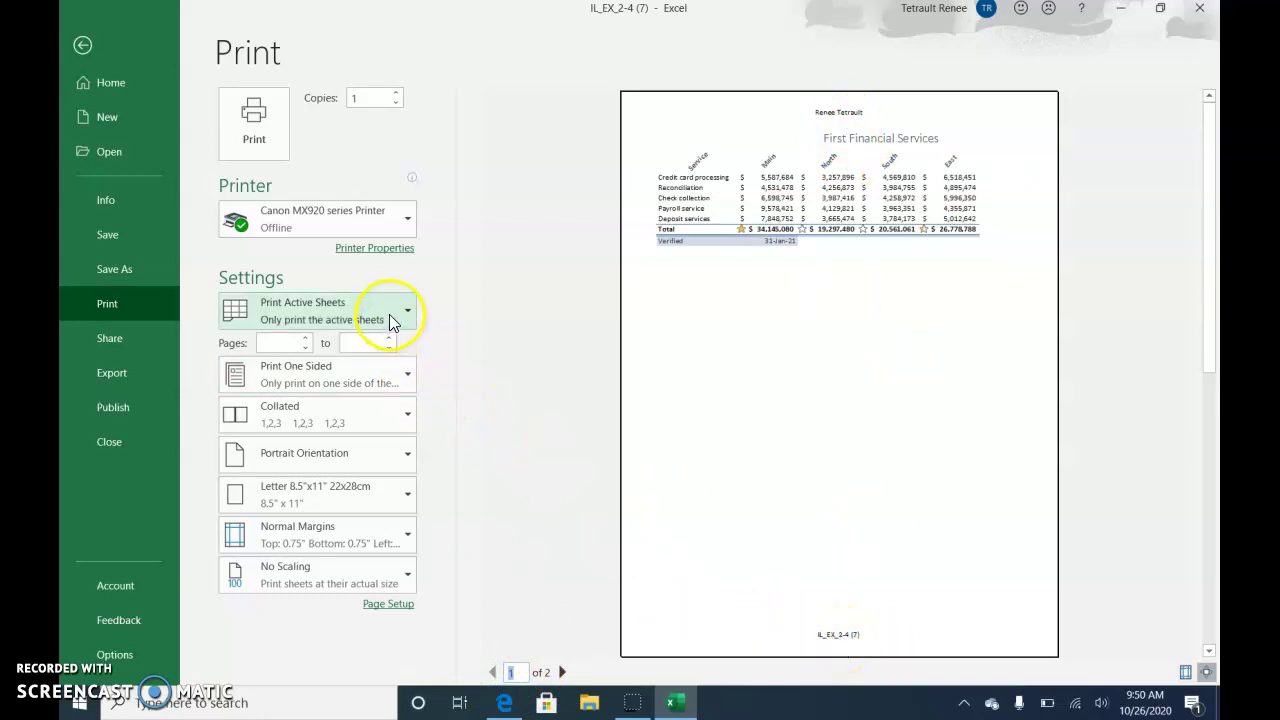
left_click(362, 456)
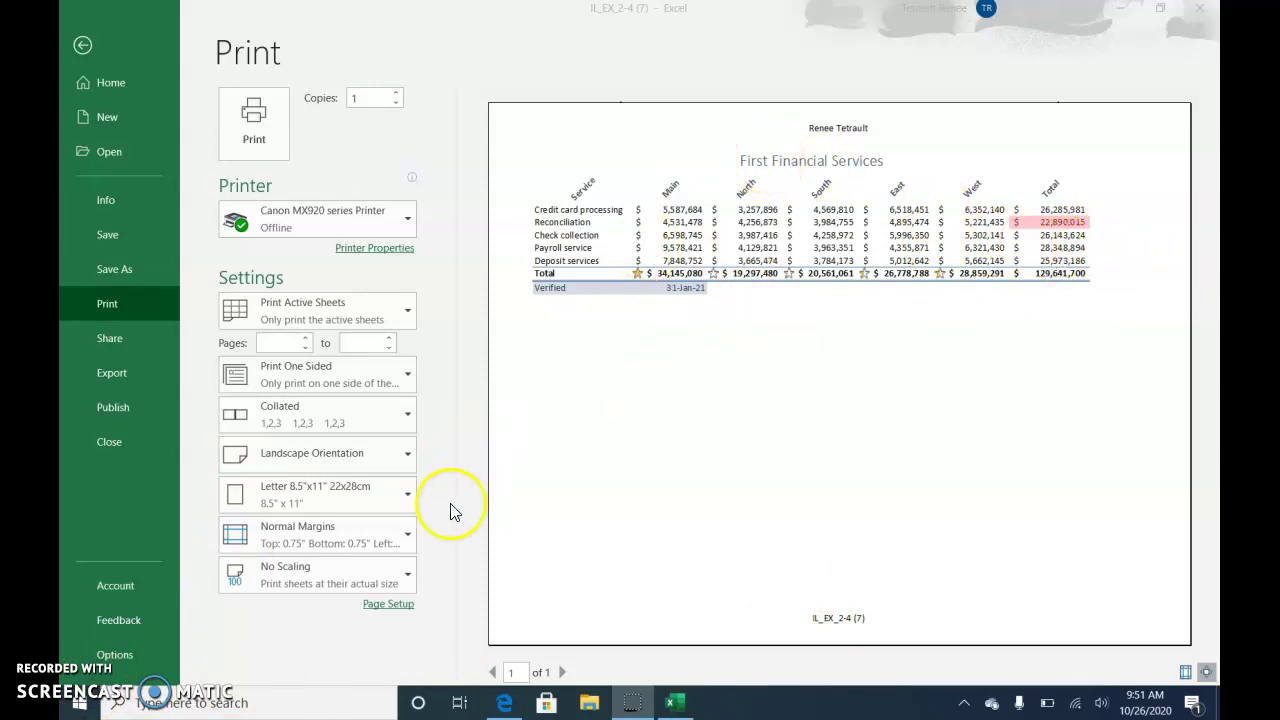
- Center the First Quarter sheet on the page horizontally and vertically in Page Setup, and return to the worksheet
left_click(389, 606)
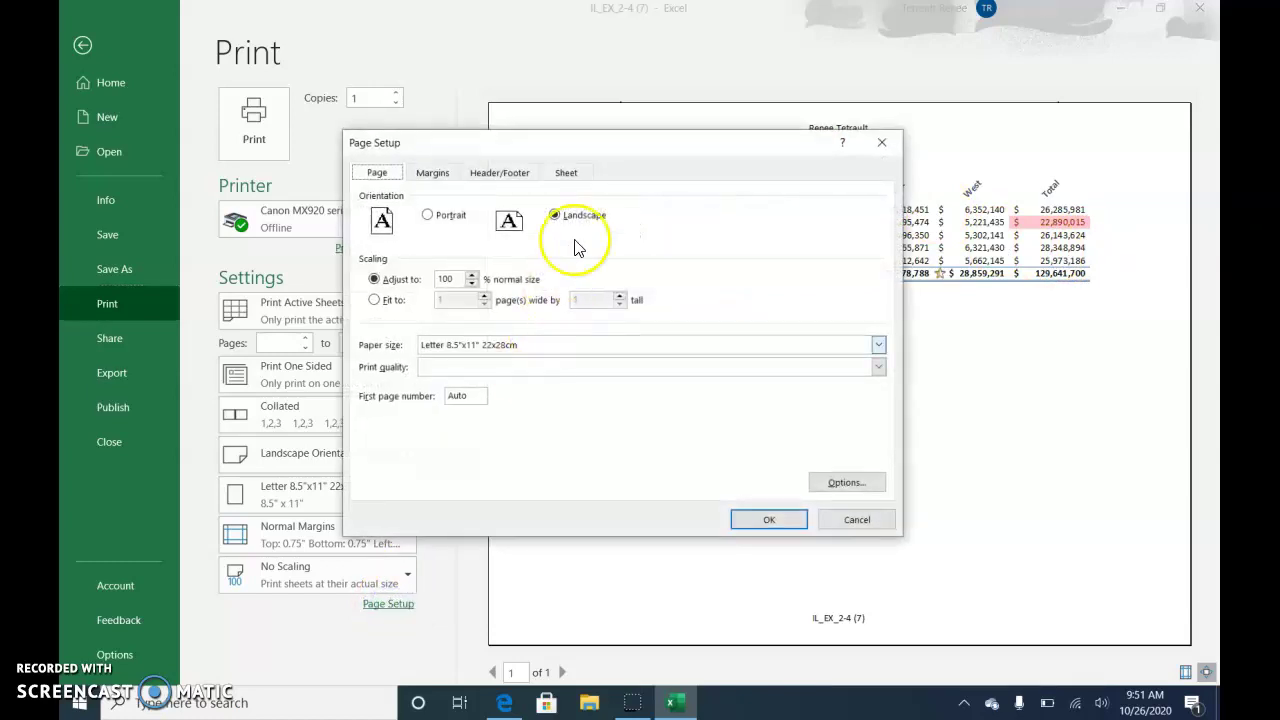
left_click(500, 174)
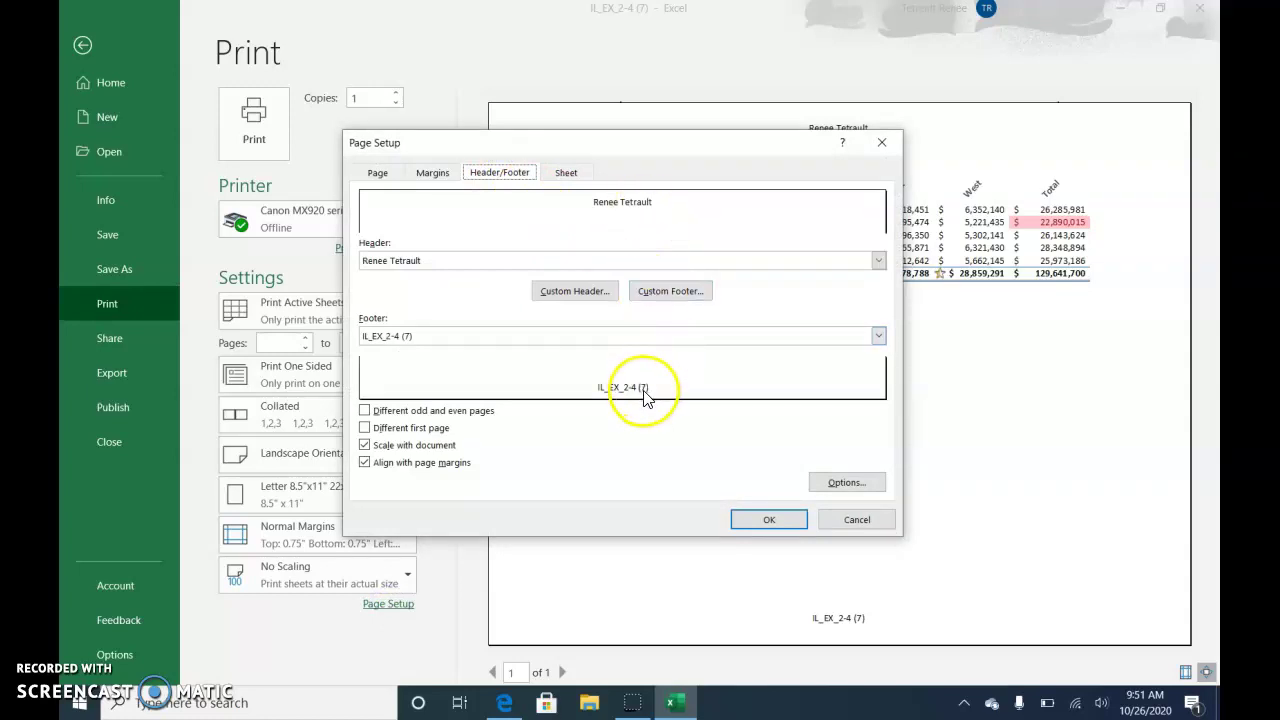
left_click(434, 172)
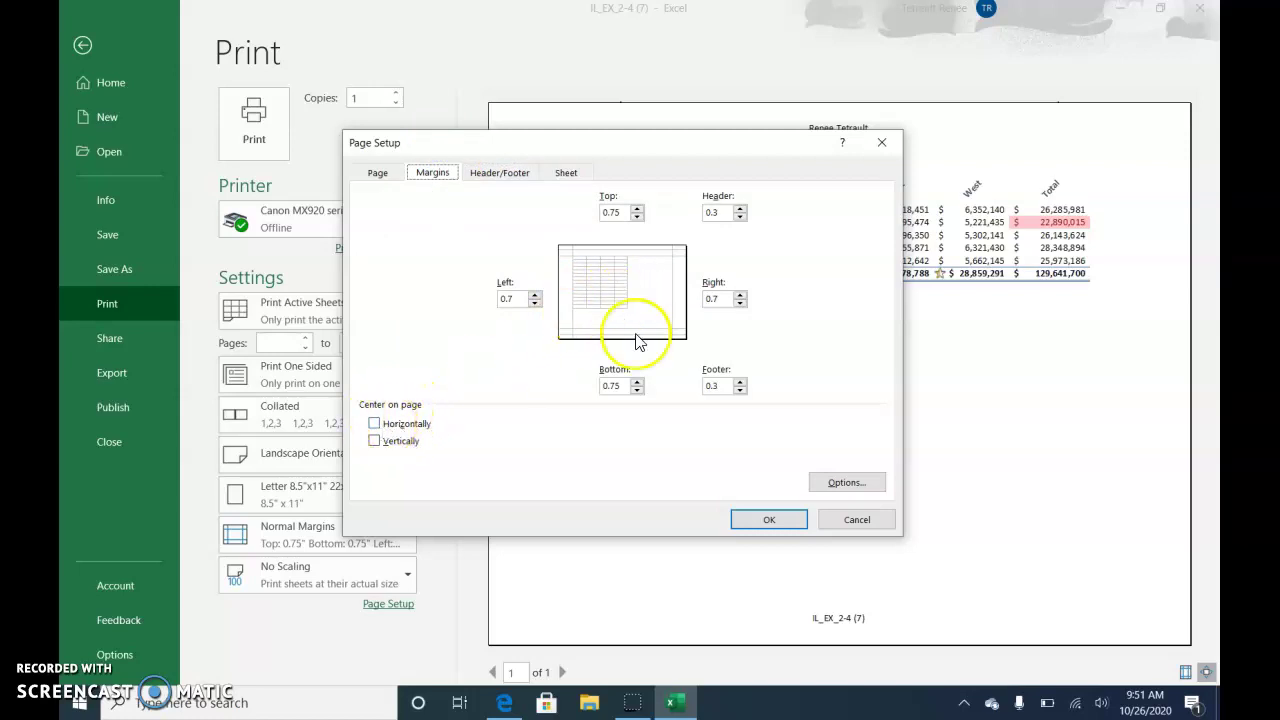
left_click(376, 425)
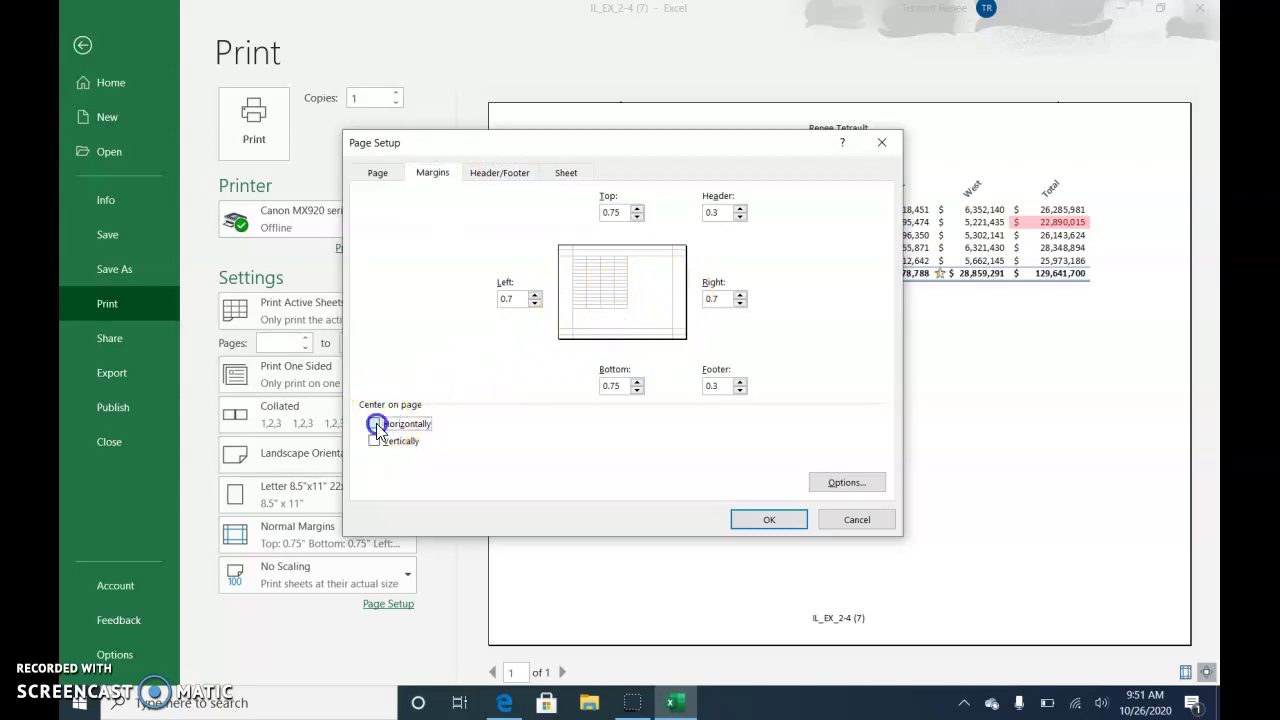
left_click(375, 442)
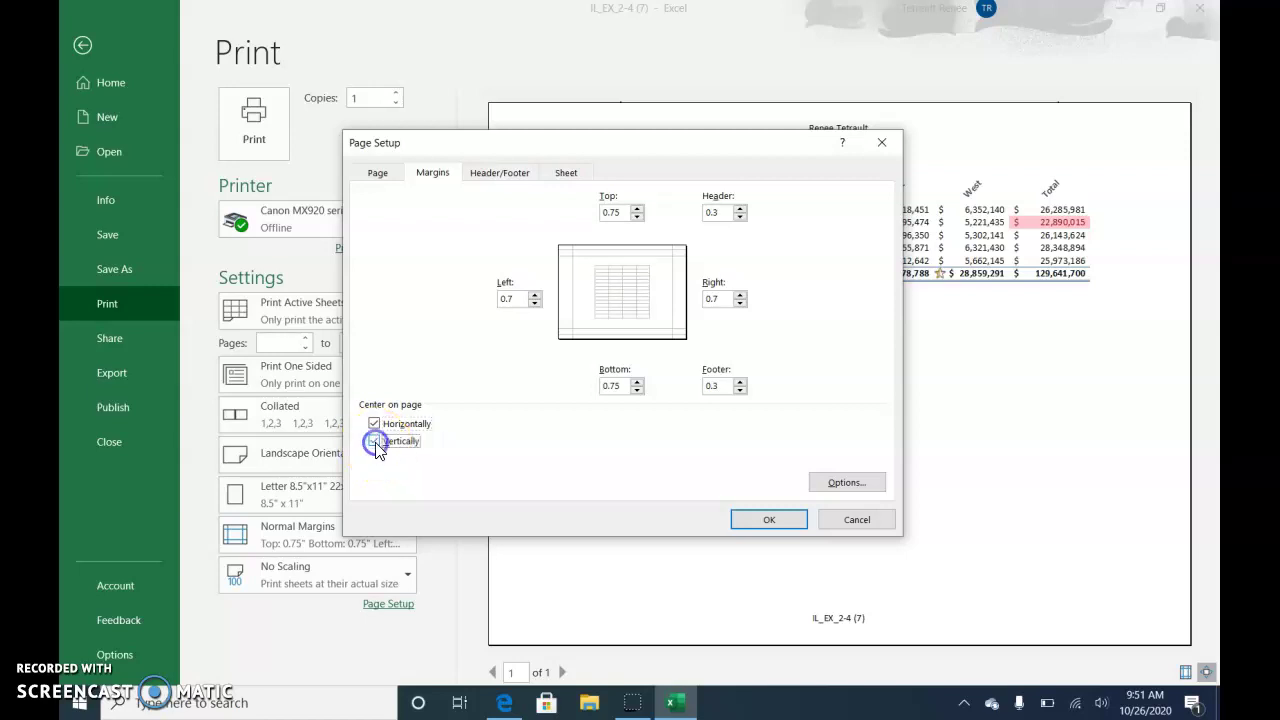
left_click(770, 520)
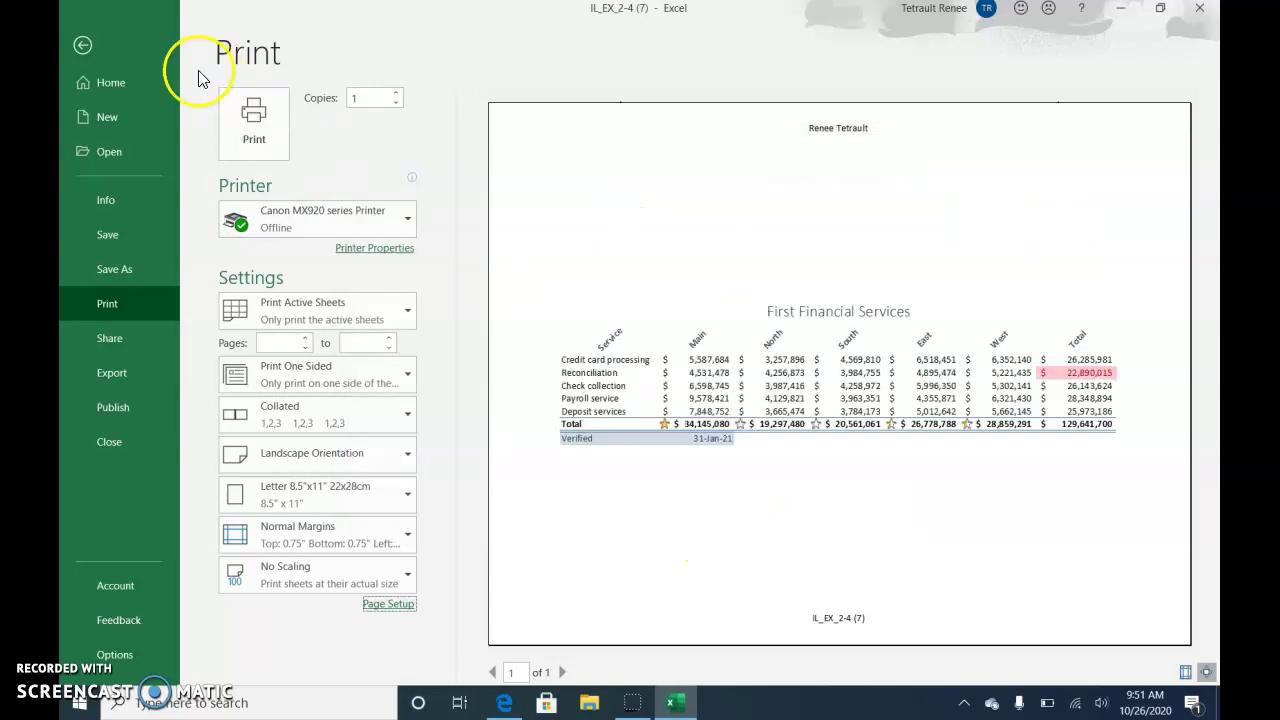
left_click(84, 47)
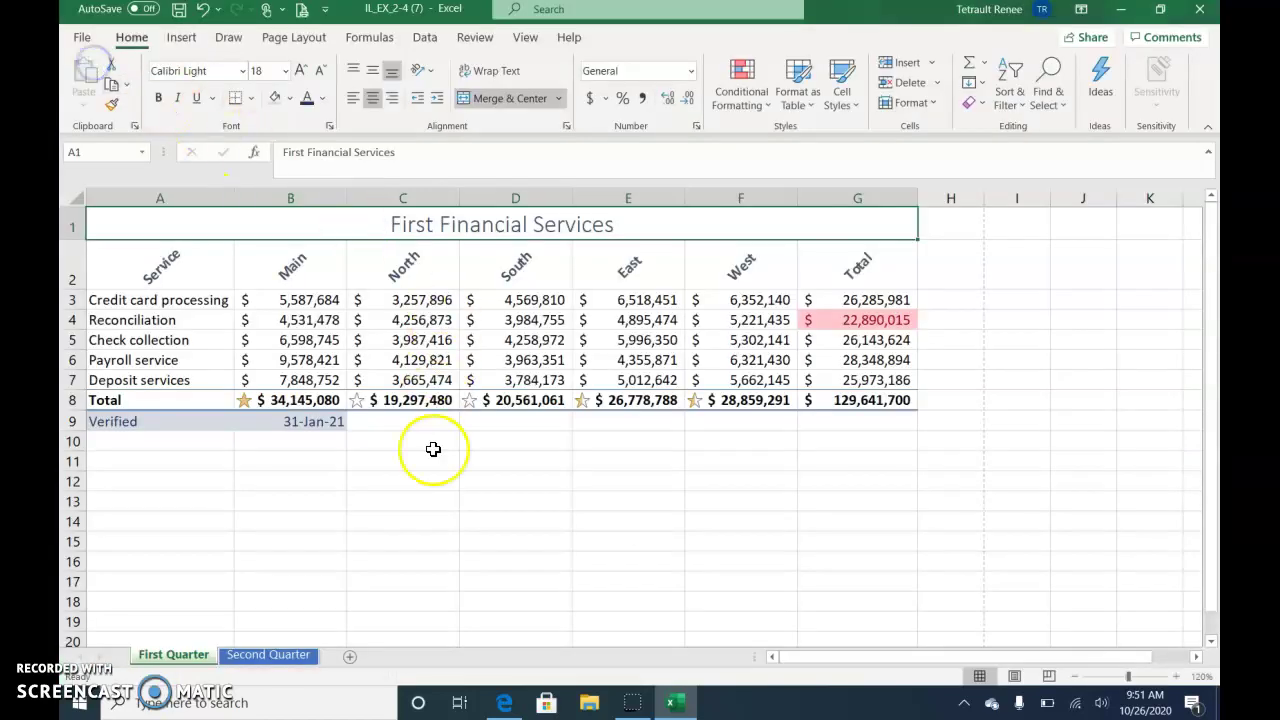
- Clear the Verified date in B9 of the Second Quarter sheet and return to the First Quarter sheet
left_click(245, 655)
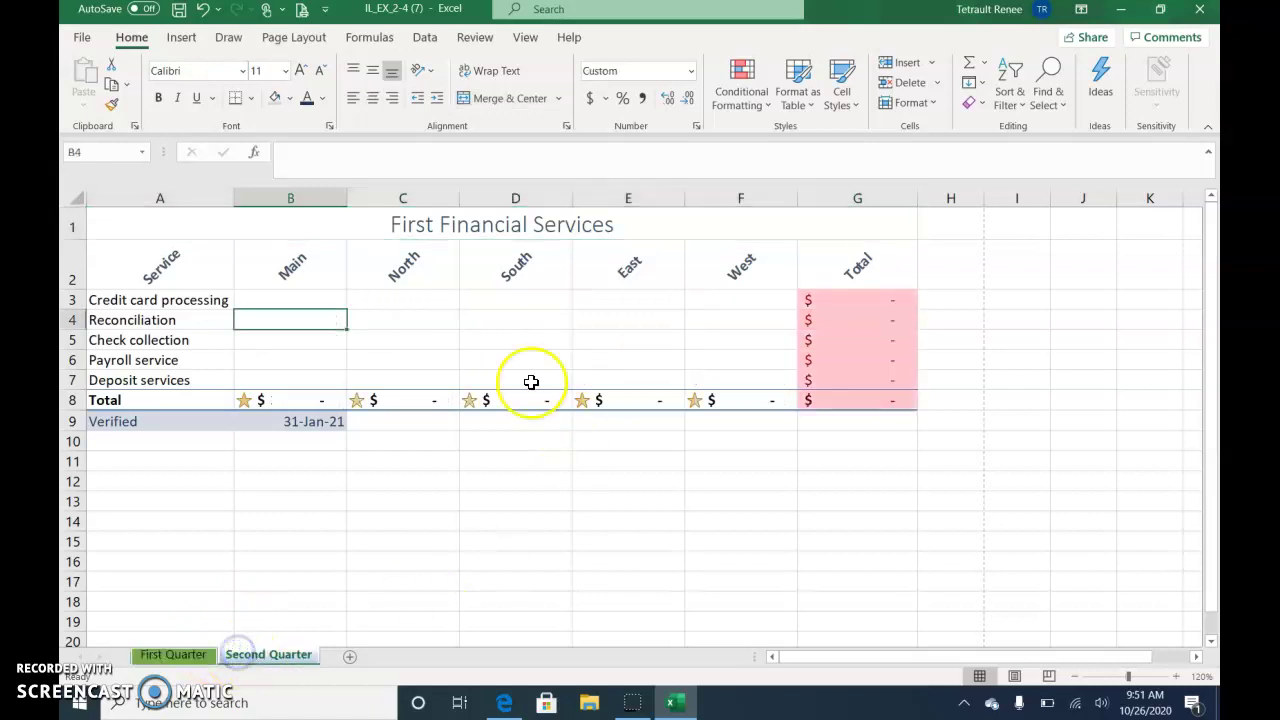
left_click(328, 423)
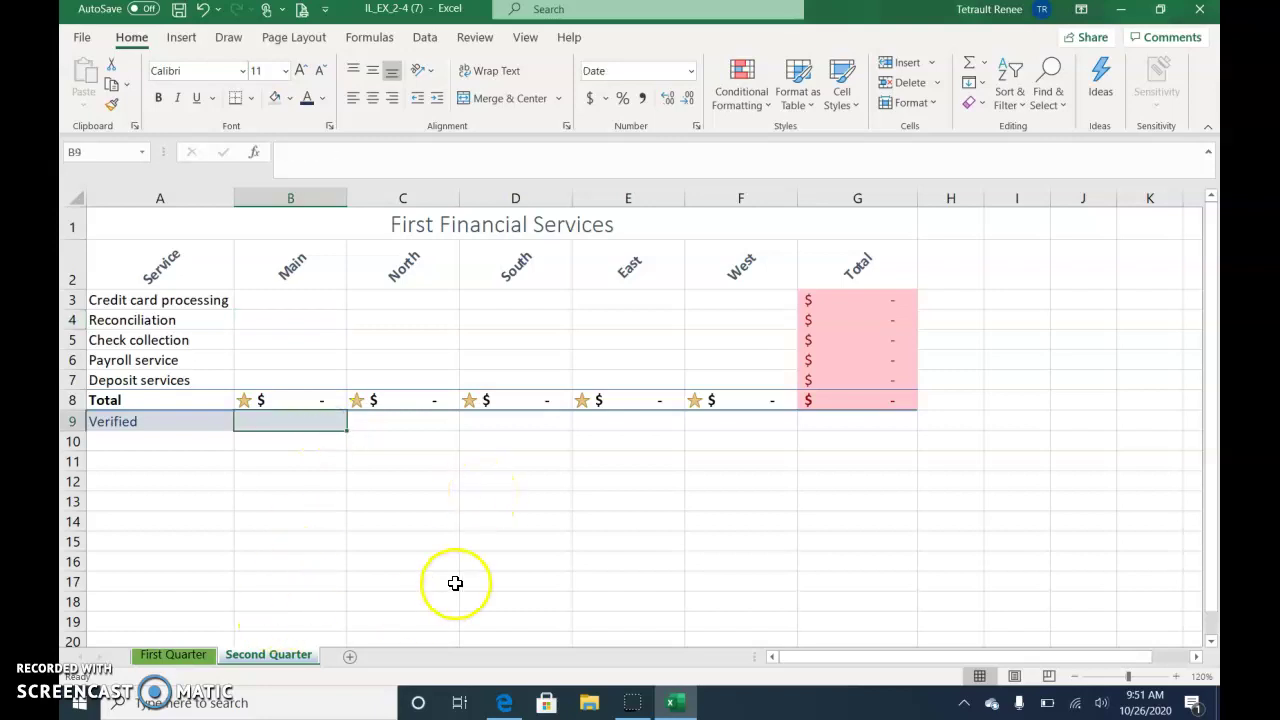
left_click(188, 660)
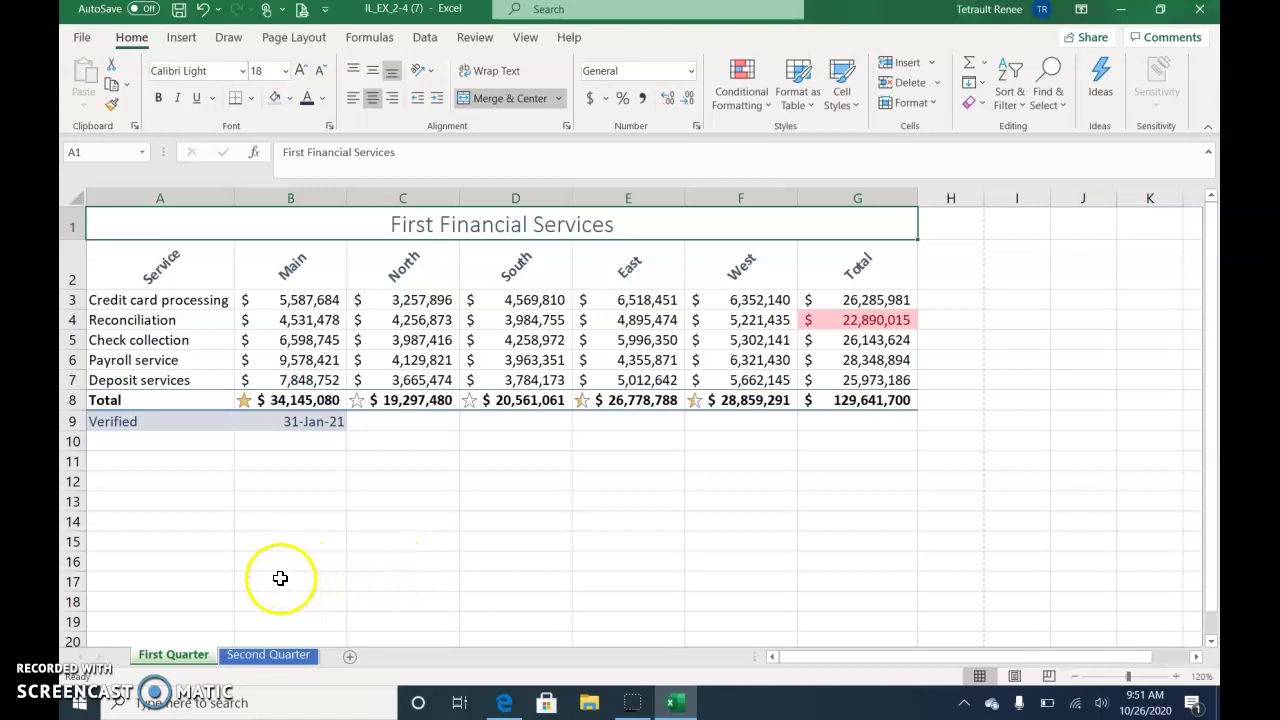
left_click(80, 703)
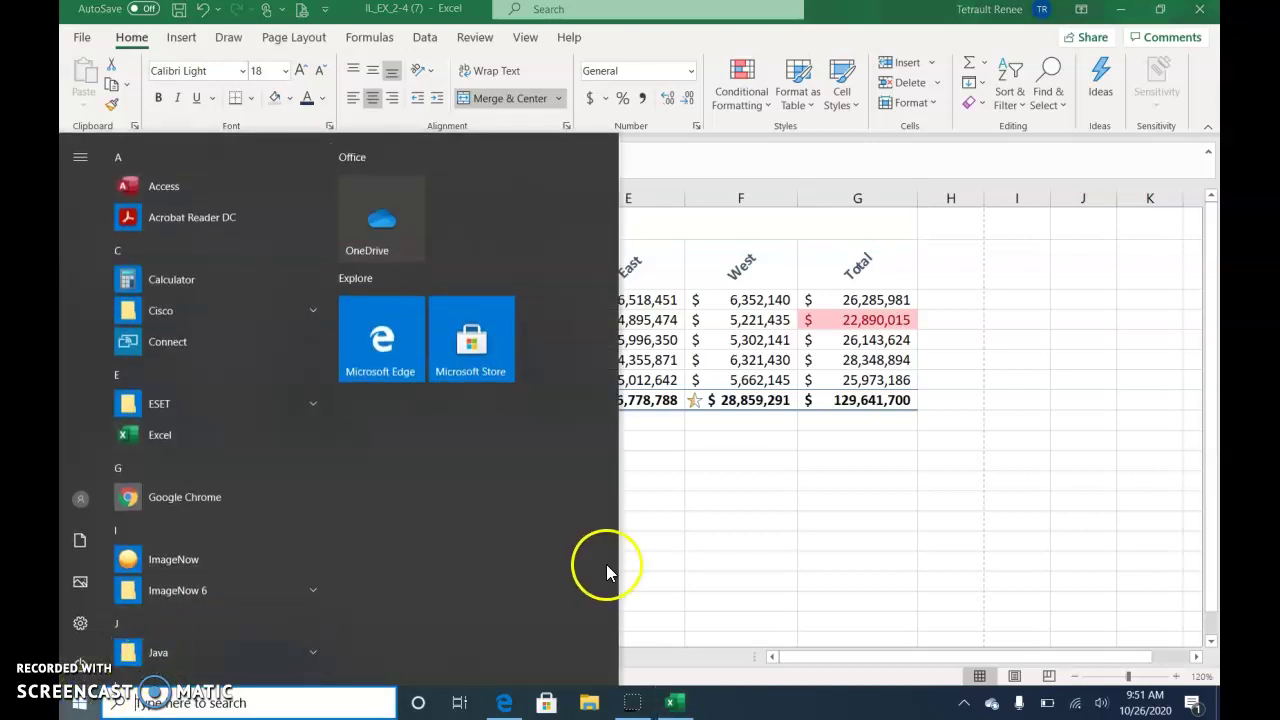
left_click(653, 567)
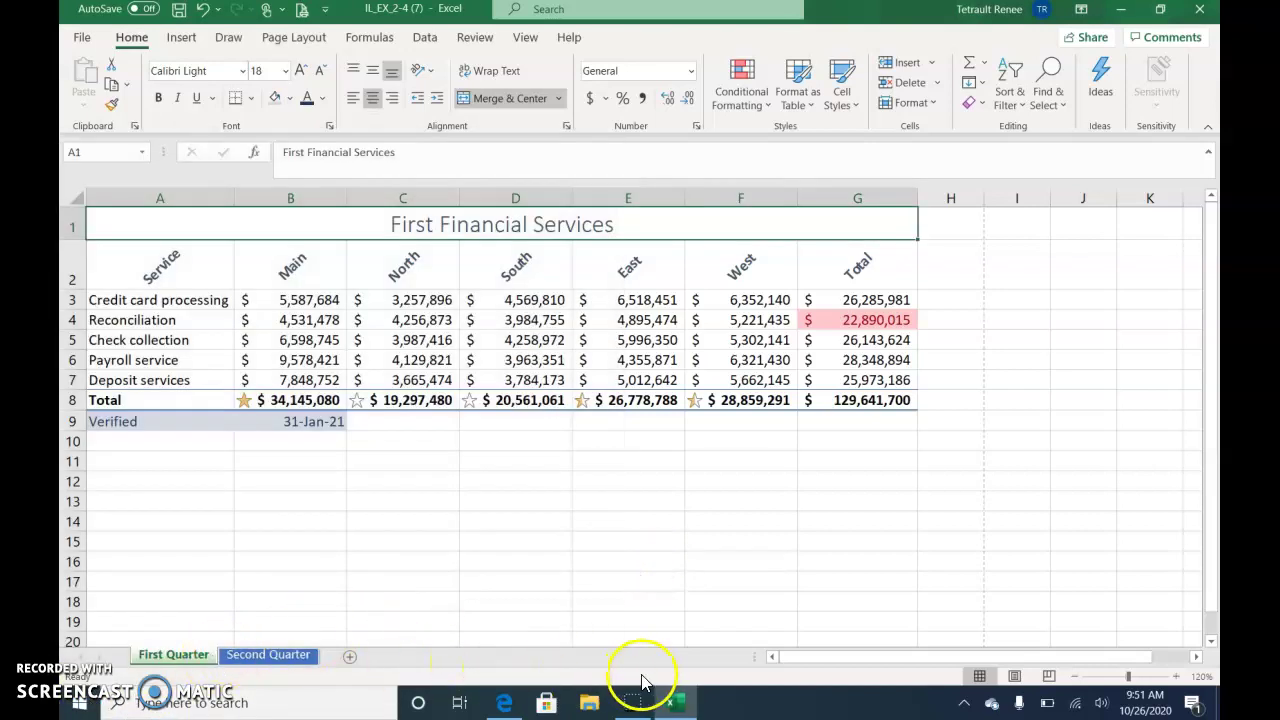
left_click(628, 706)
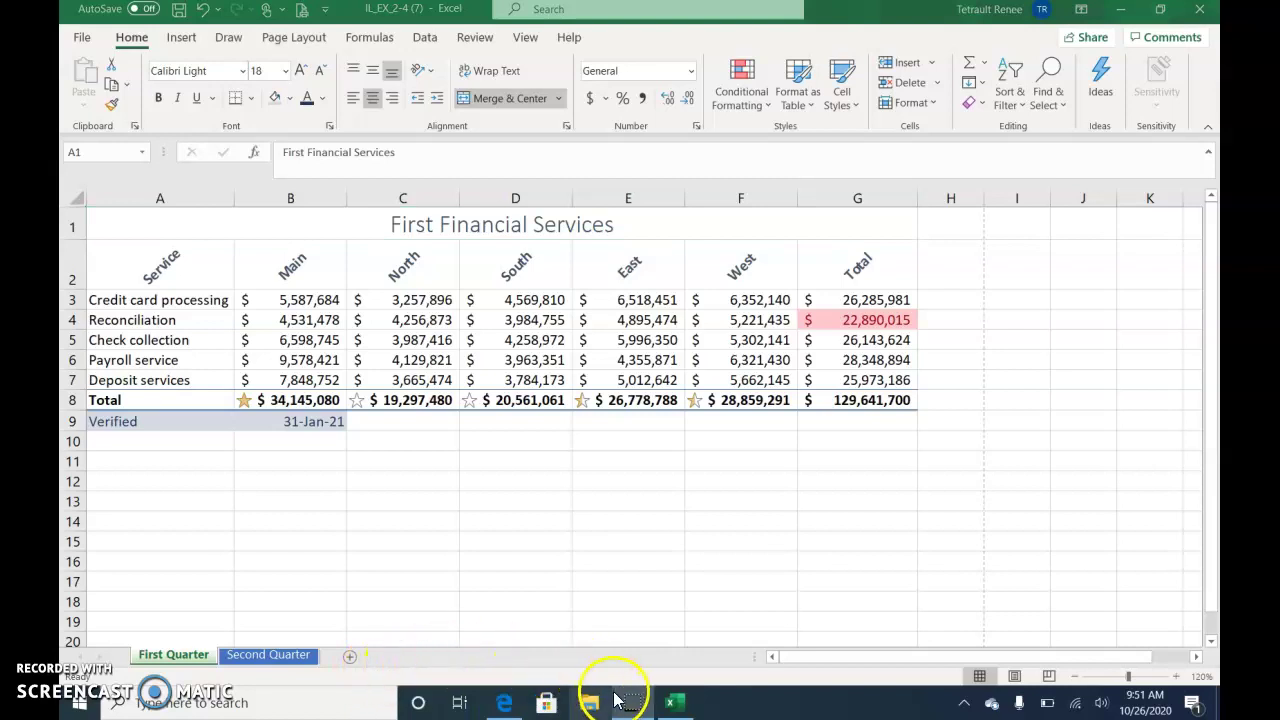